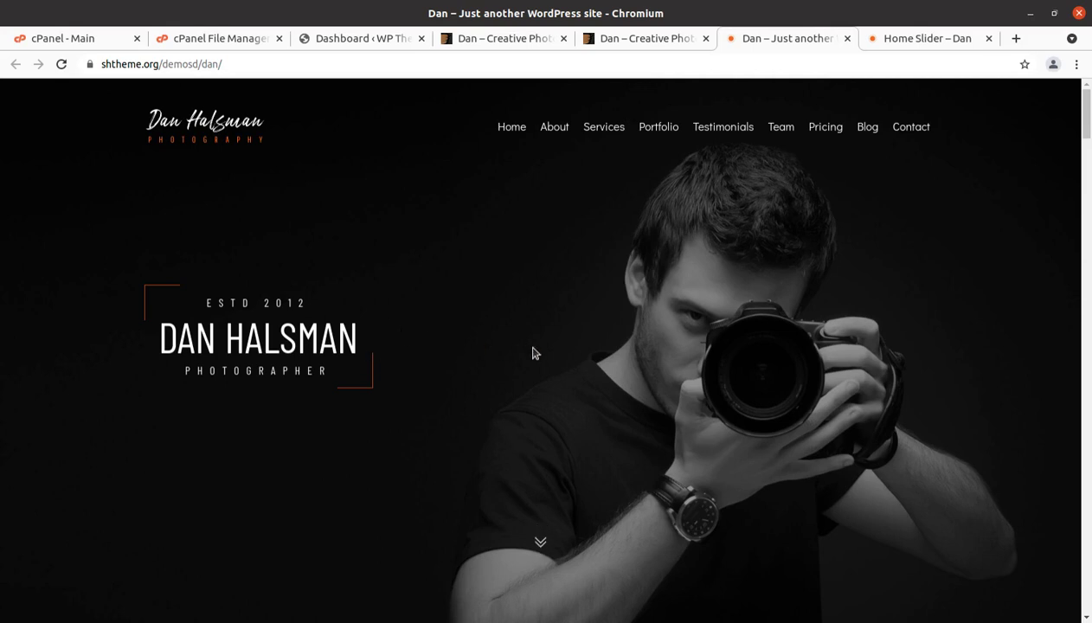
# Look through the personal demo's hero, About Us and Our Services sections and compare its hero with the slider demo
pyautogui.scroll(-1, 532, 353)
pyautogui.scroll(-5, 533, 353)
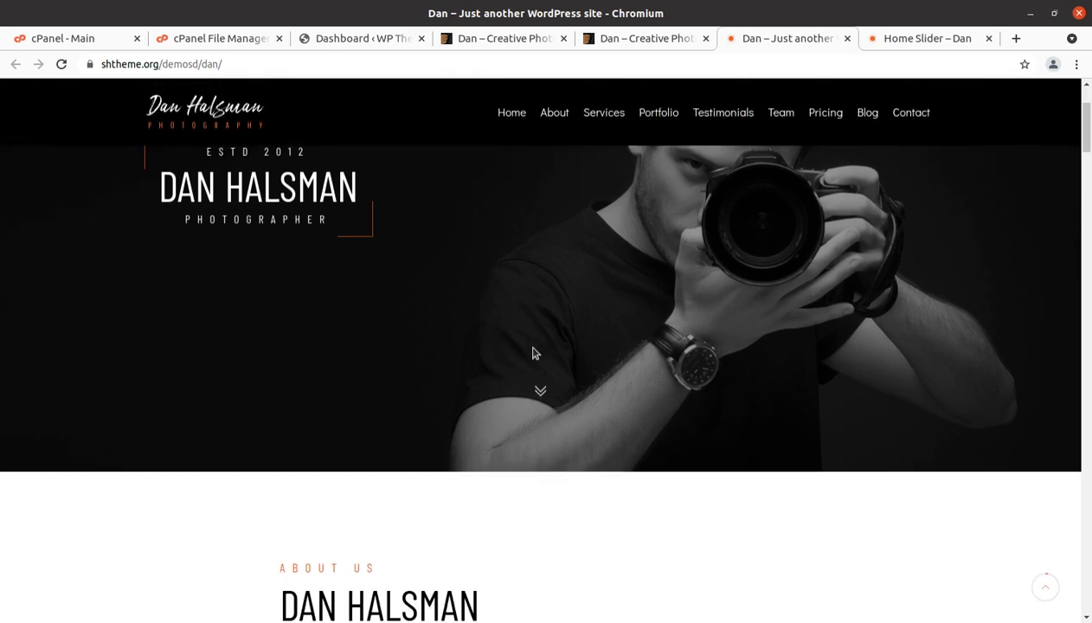
pyautogui.scroll(-10, 532, 352)
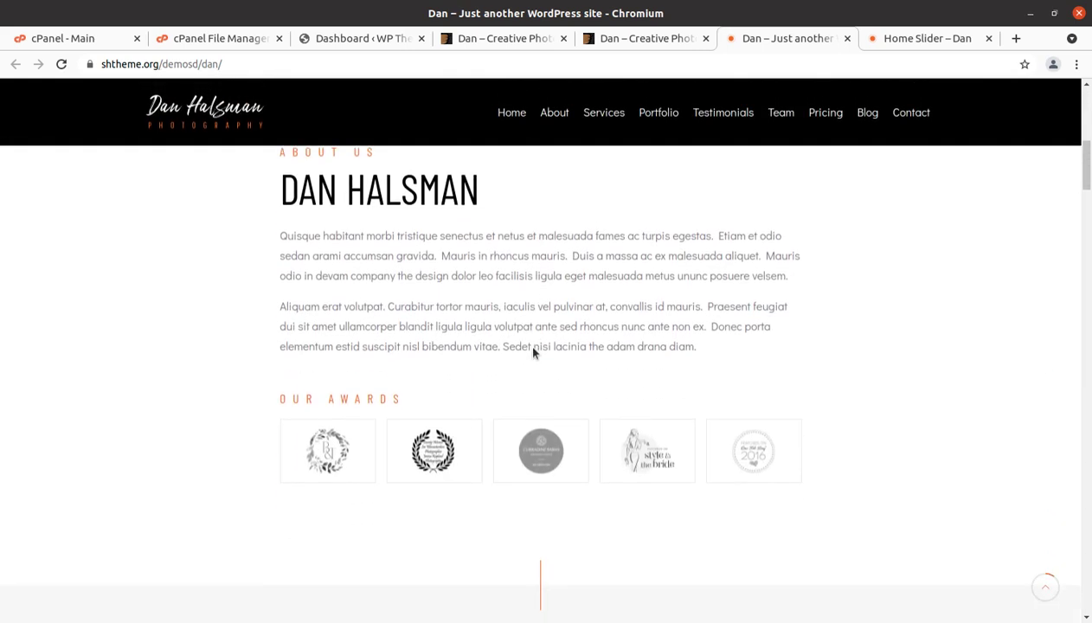
pyautogui.scroll(-1, 800, 173)
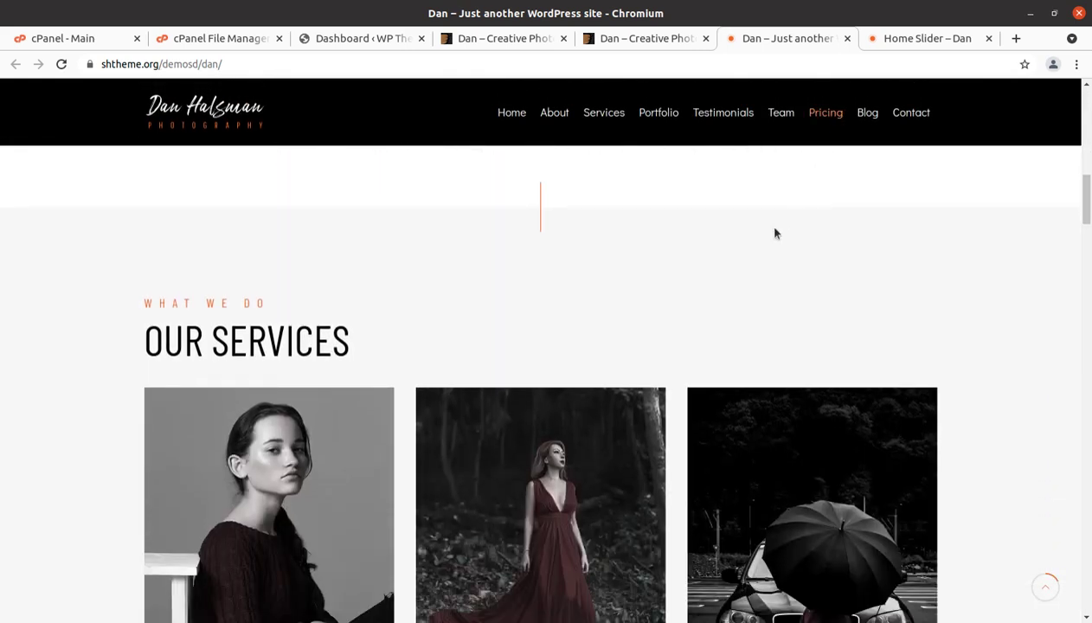
pyautogui.scroll(-2, 632, 294)
pyautogui.click(904, 40)
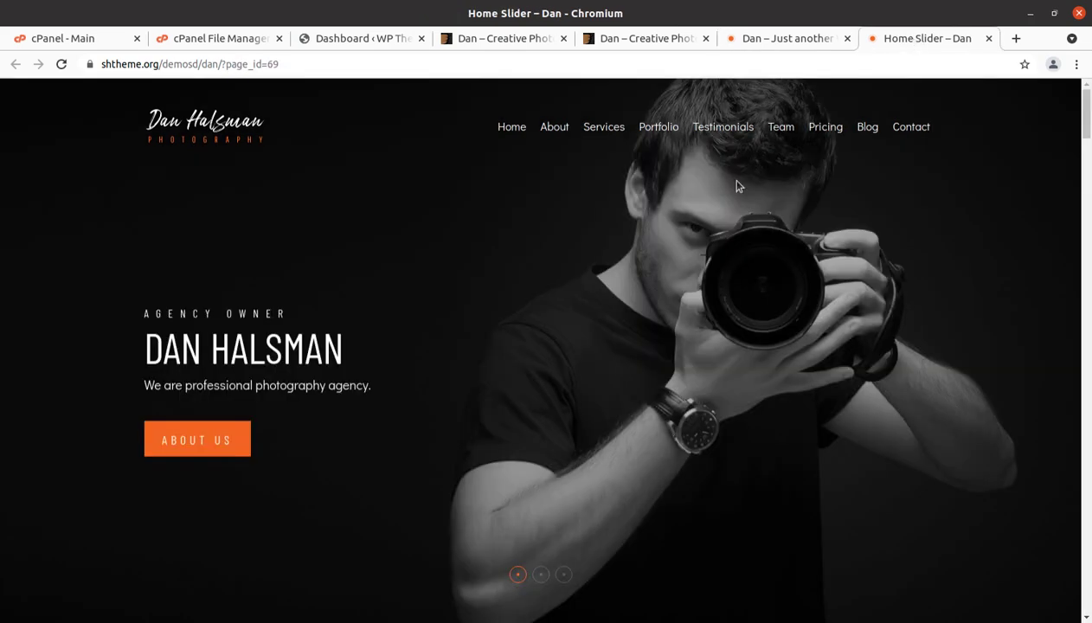
pyautogui.click(766, 42)
pyautogui.scroll(10, 737, 159)
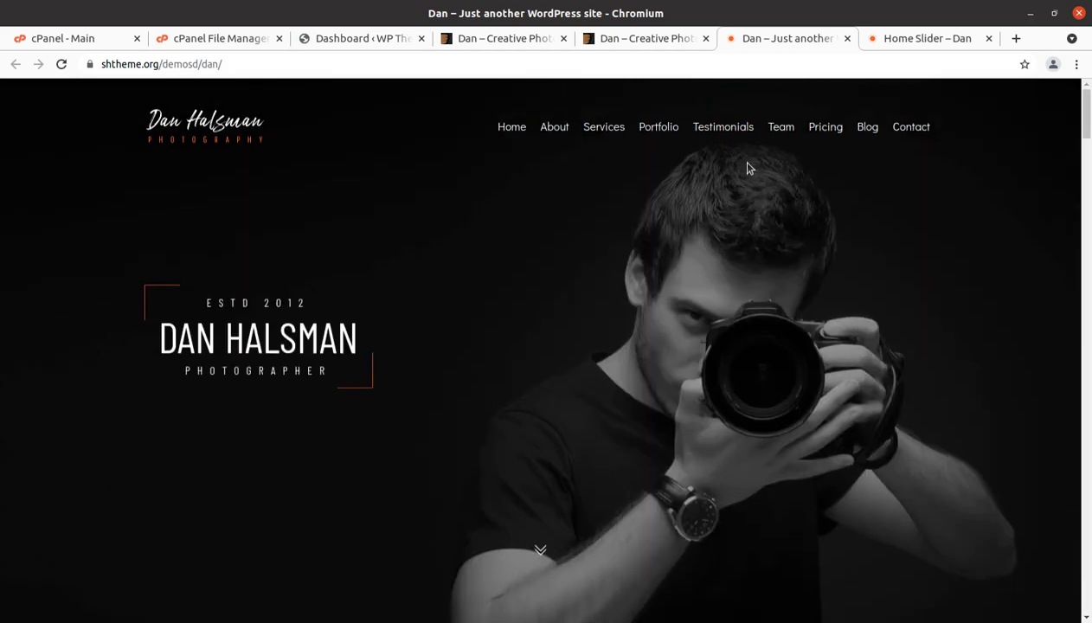
# Open the Onepage - Slider Demo from the ThemeForest preview in a new tab and close the personal demo tab
pyautogui.click(651, 40)
pyautogui.moveTo(742, 421)
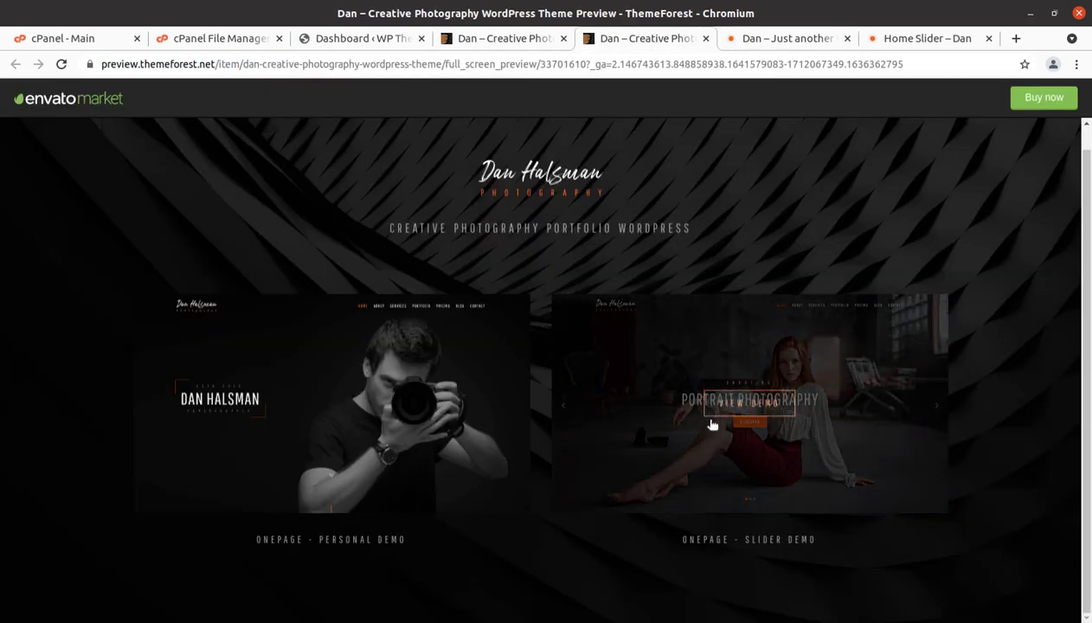
pyautogui.middleClick(742, 421)
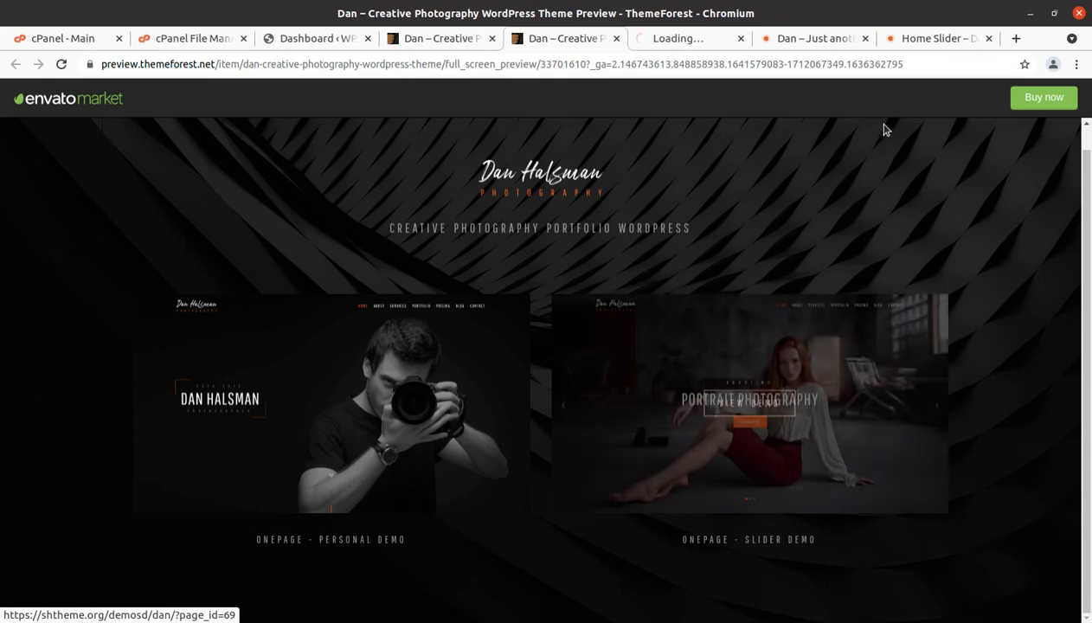
pyautogui.click(831, 39)
pyautogui.click(865, 39)
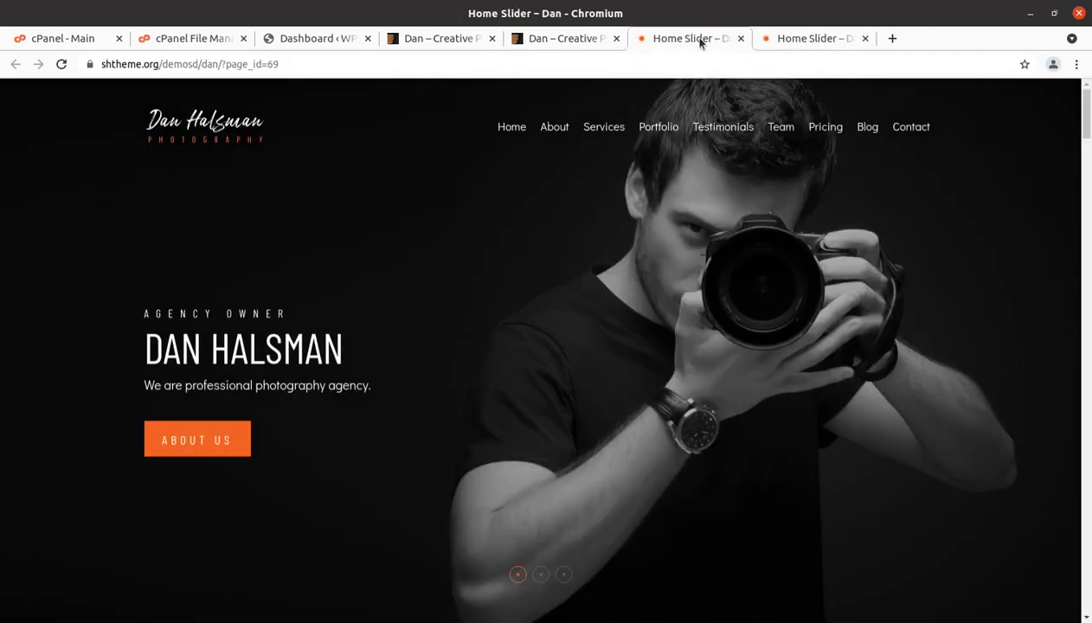
# Examine the slider demo's hero slides and its About Us, services, portfolio, testimonials and team sections down to the pricing tables
pyautogui.scroll(-4, 750, 320)
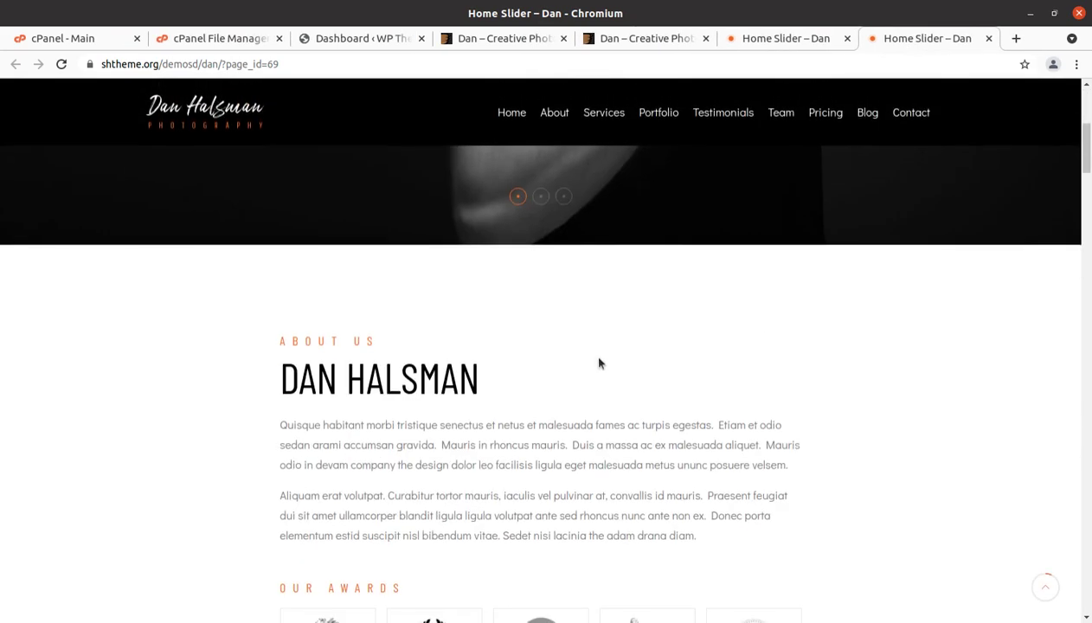
pyautogui.scroll(4, 595, 280)
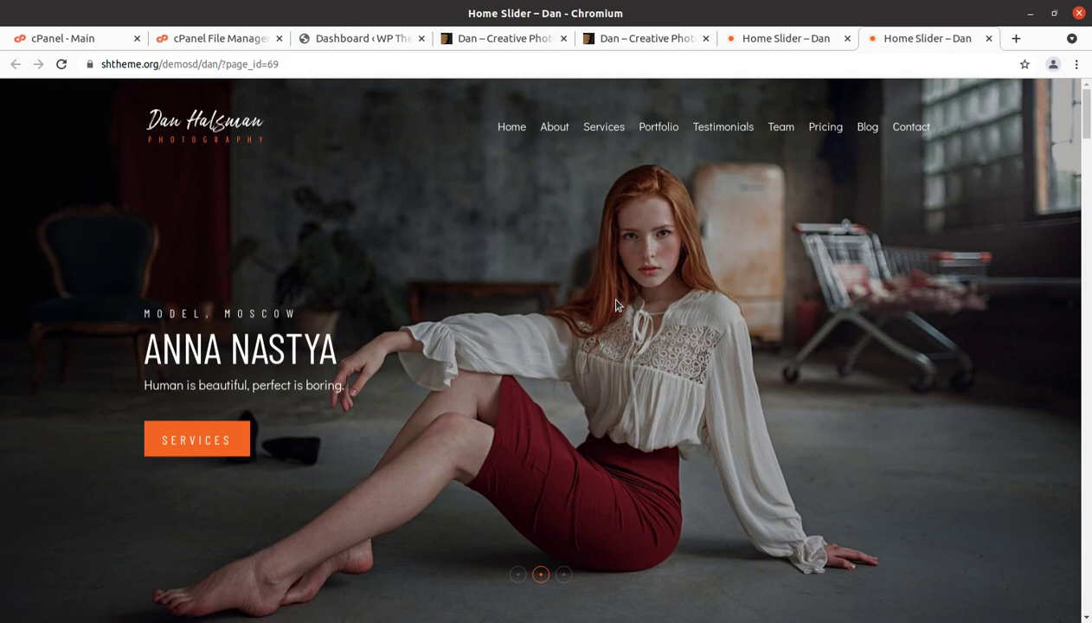
pyautogui.scroll(-6, 616, 305)
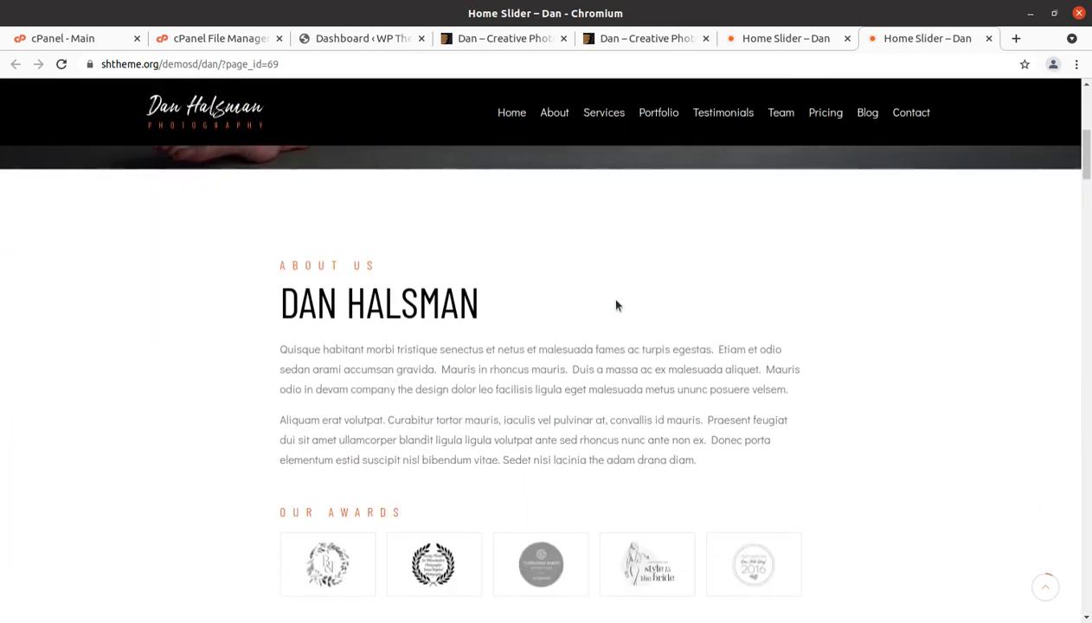
pyautogui.scroll(-6, 616, 305)
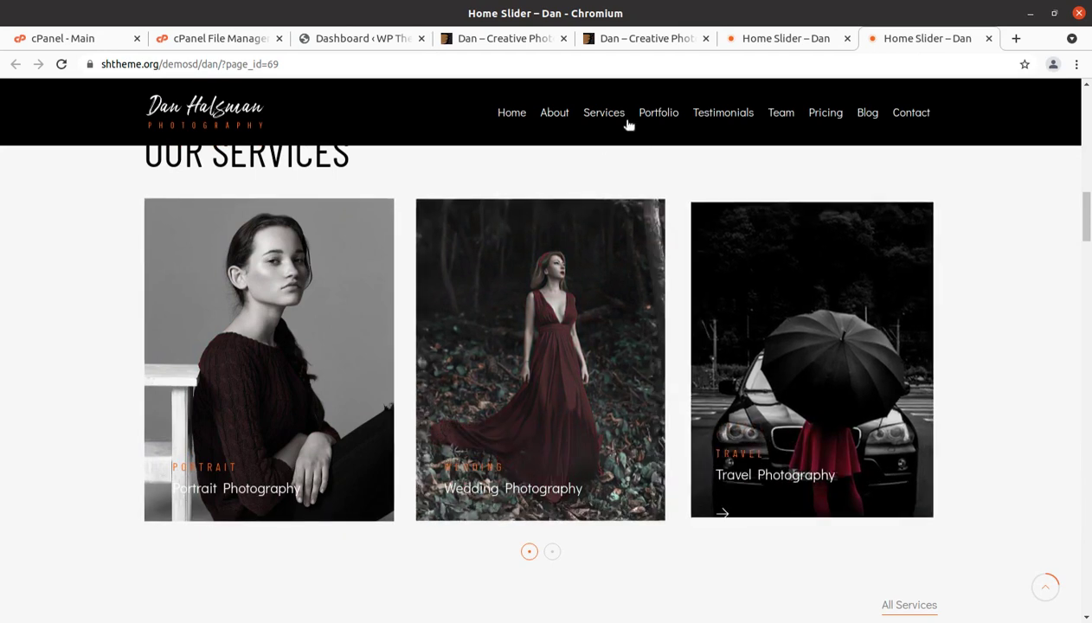
pyautogui.scroll(-1, 754, 345)
pyautogui.scroll(-6, 754, 344)
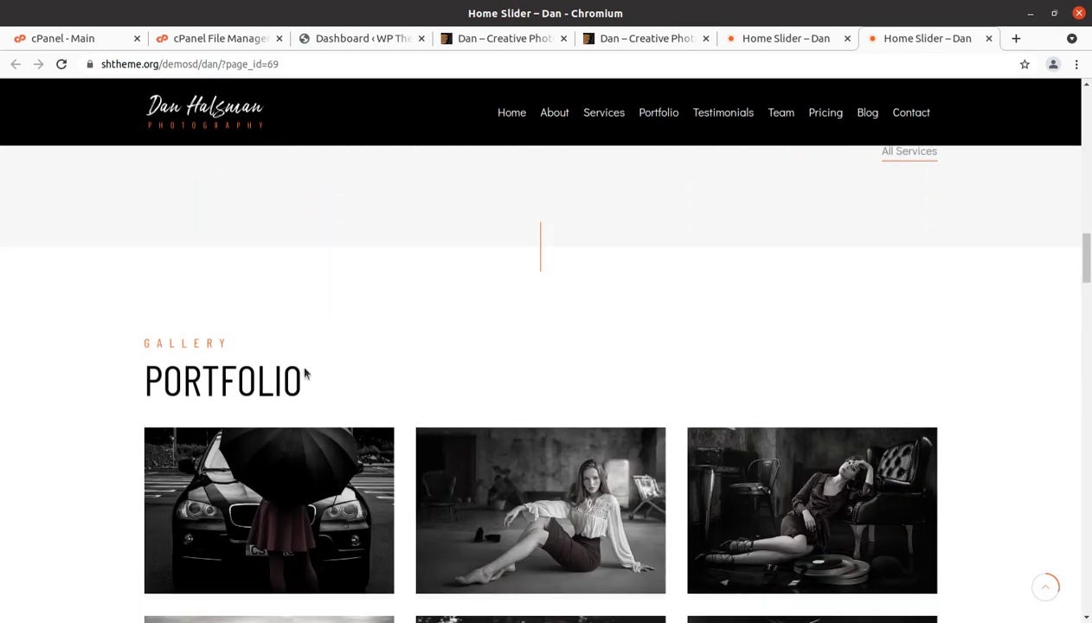
pyautogui.scroll(-3, 304, 374)
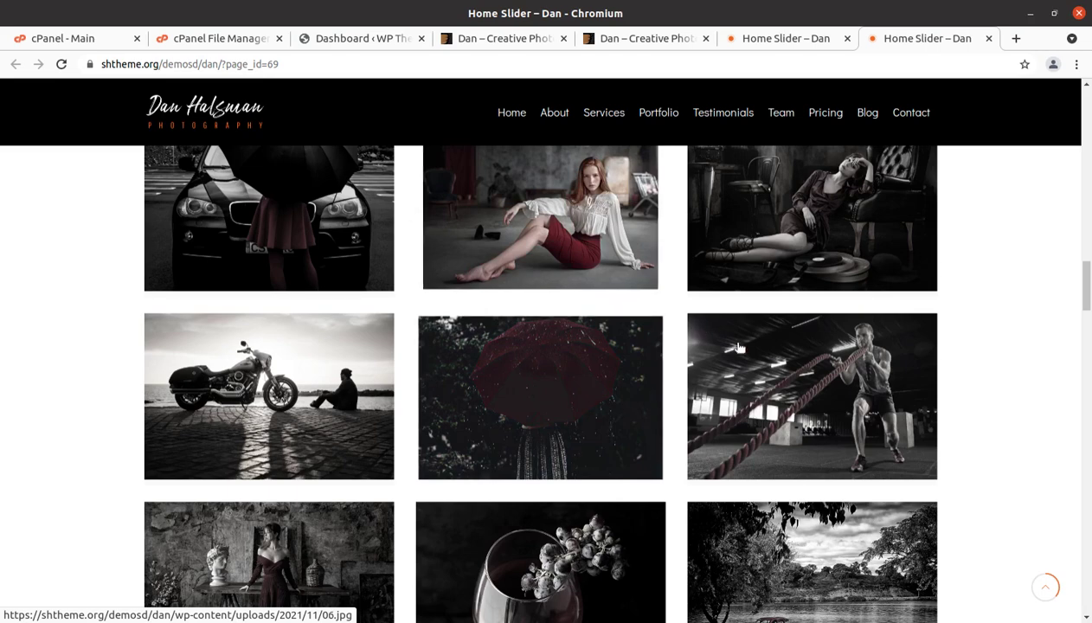
pyautogui.scroll(-3, 776, 391)
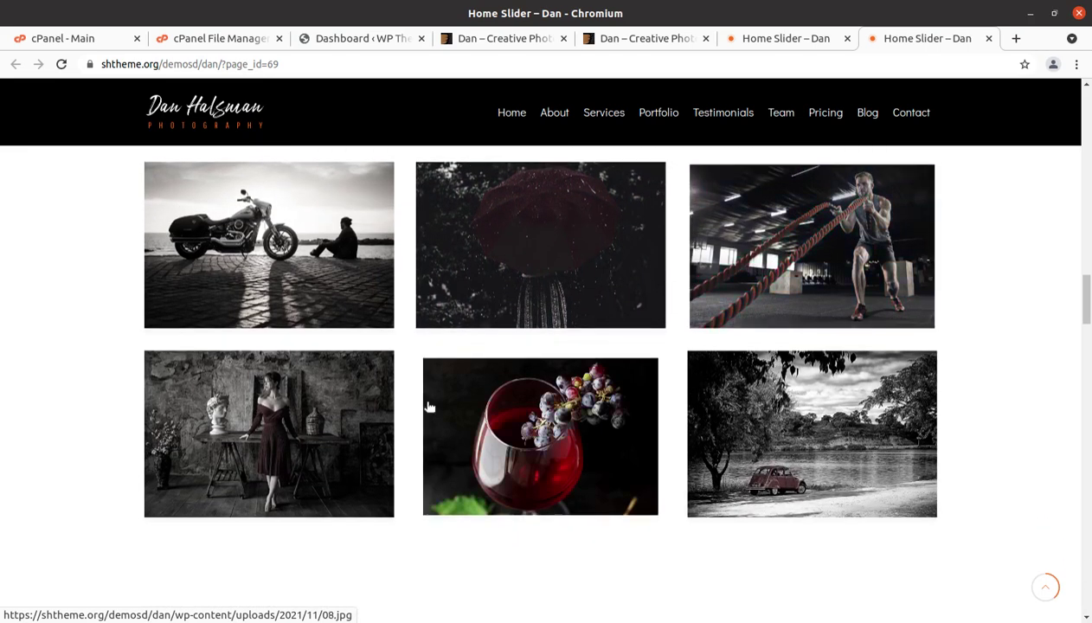
pyautogui.scroll(-10, 429, 407)
pyautogui.scroll(-5, 324, 355)
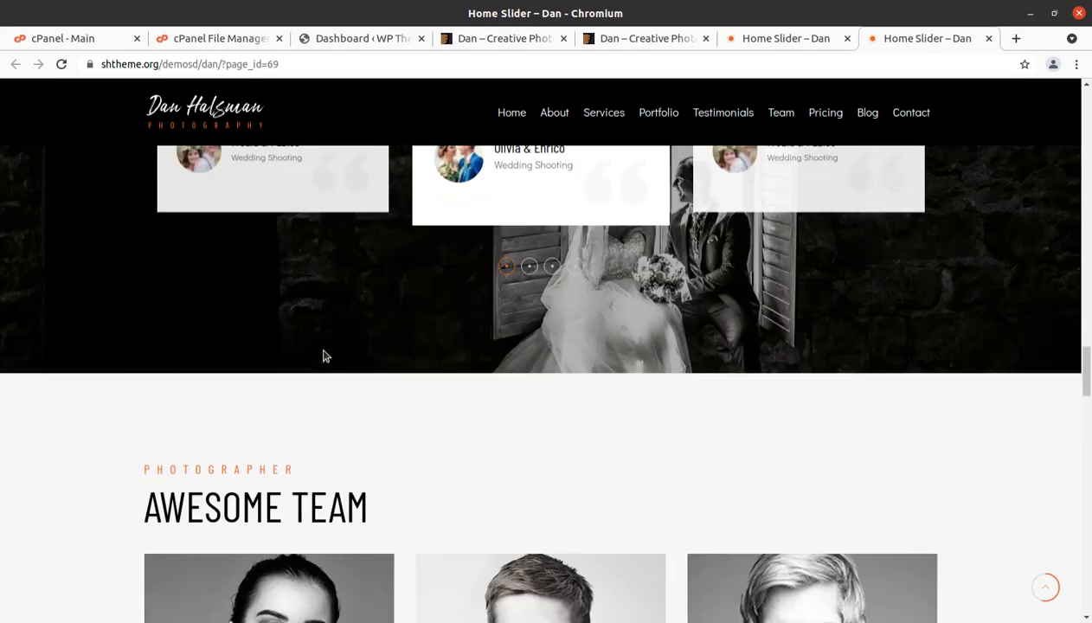
pyautogui.scroll(-5, 196, 349)
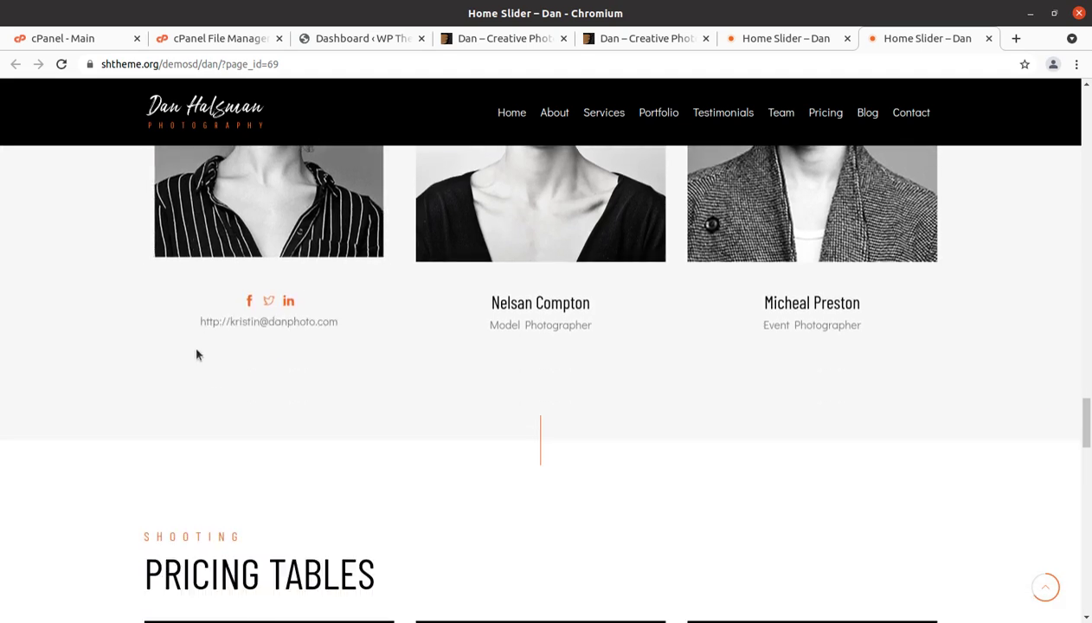
# Review the ThemeForest item page of the Dan theme, highlighting its title, author, Elite Author badge, published date and last update
pyautogui.click(519, 40)
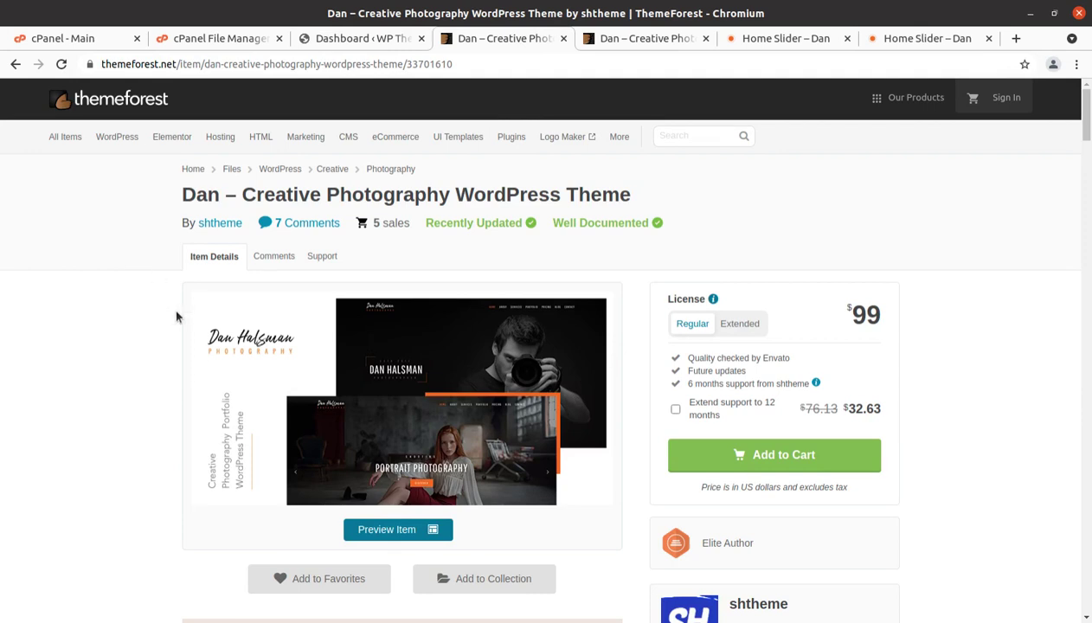
pyautogui.moveTo(237, 195); pyautogui.dragTo(630, 200)
pyautogui.scroll(-5, 112, 285)
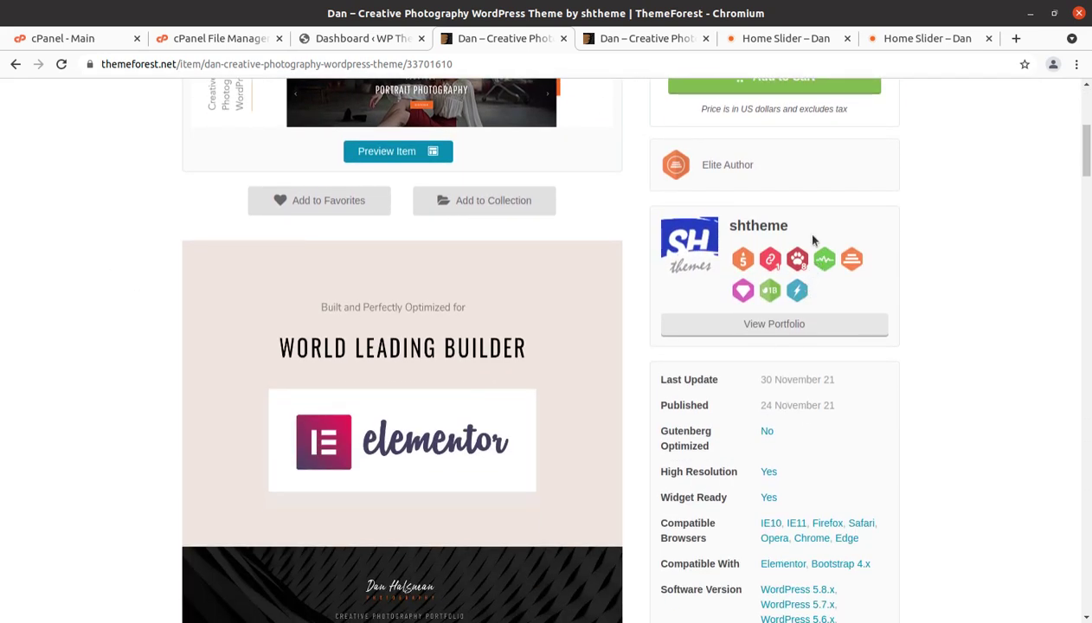
pyautogui.moveTo(797, 237); pyautogui.dragTo(727, 227)
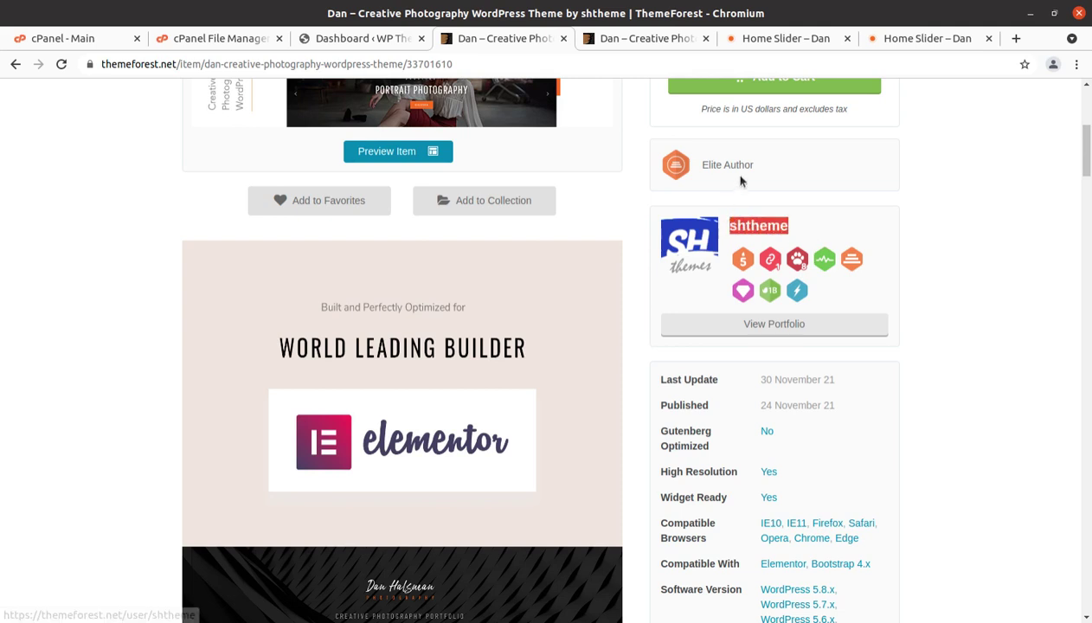
pyautogui.click(746, 161)
pyautogui.tripleClick(747, 161)
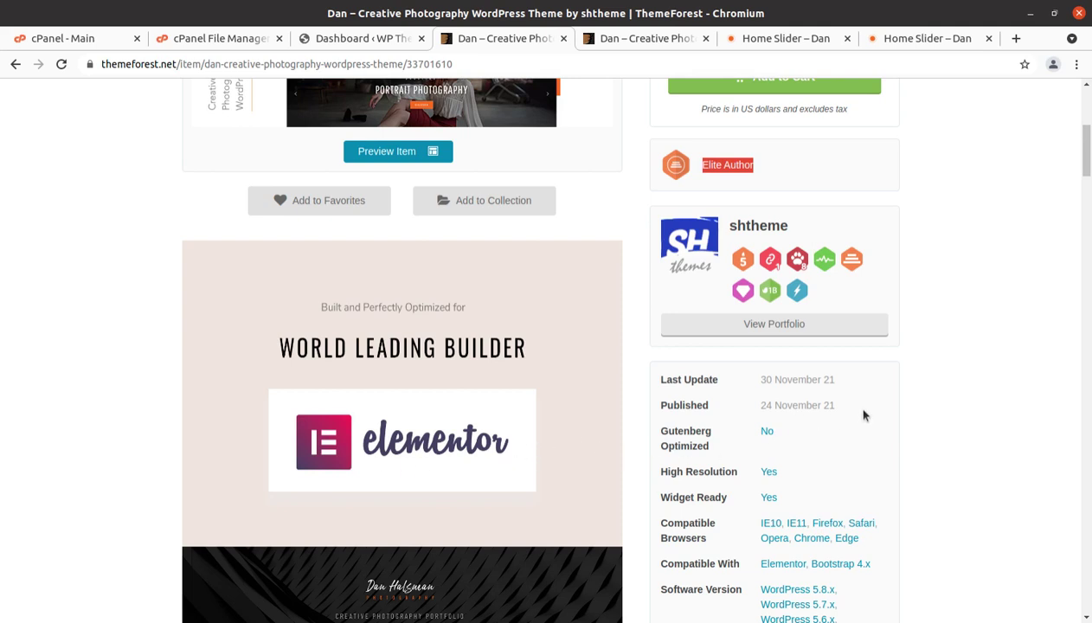
pyautogui.moveTo(836, 406); pyautogui.dragTo(761, 414)
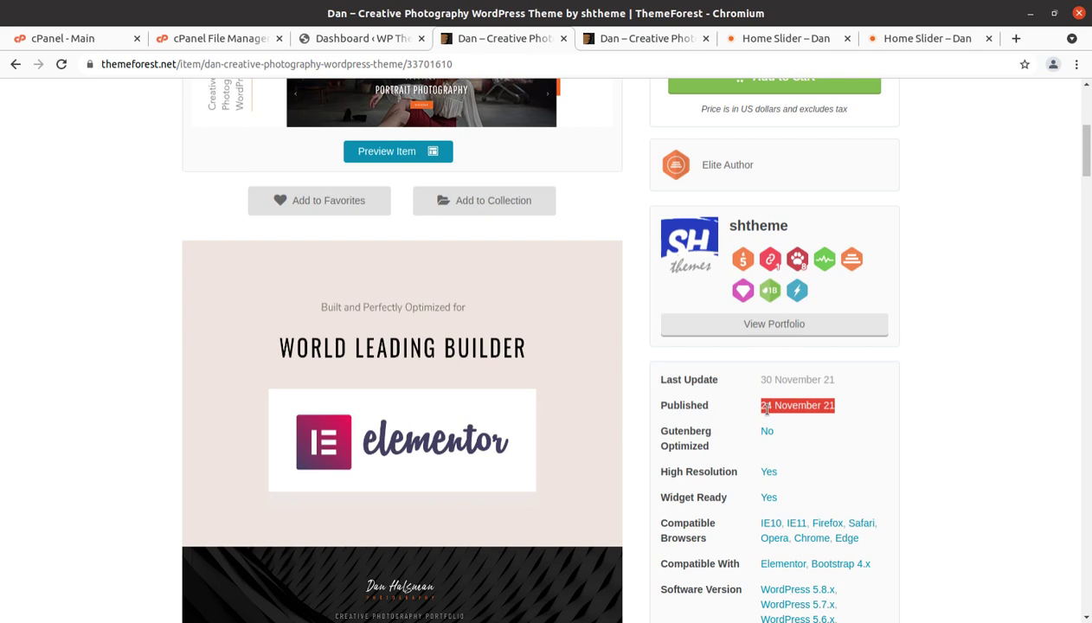
pyautogui.moveTo(837, 380); pyautogui.dragTo(763, 378)
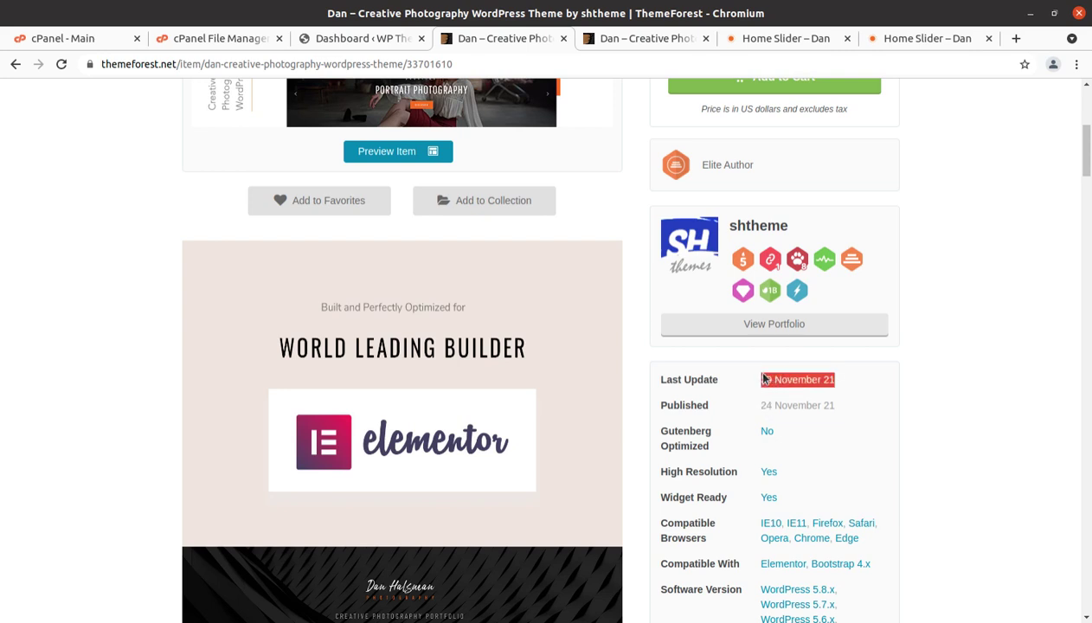
pyautogui.scroll(-4, 548, 440)
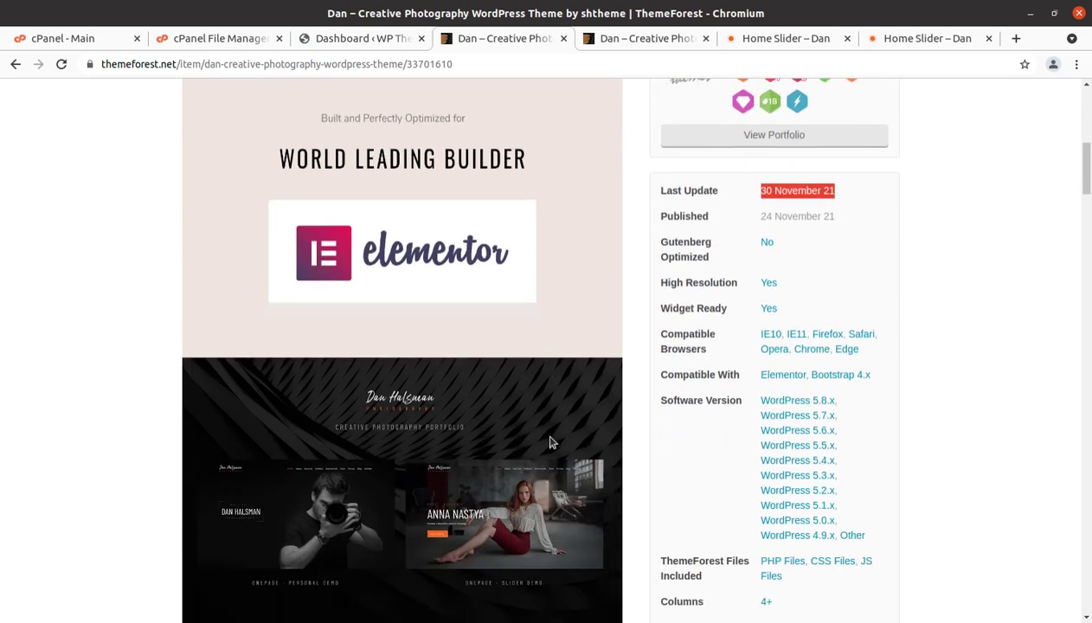
# Visit the slider demo's About, Portfolio, Testimonials, Team, Pricing, Blog and Contact sections through its site navigation
pyautogui.click(766, 38)
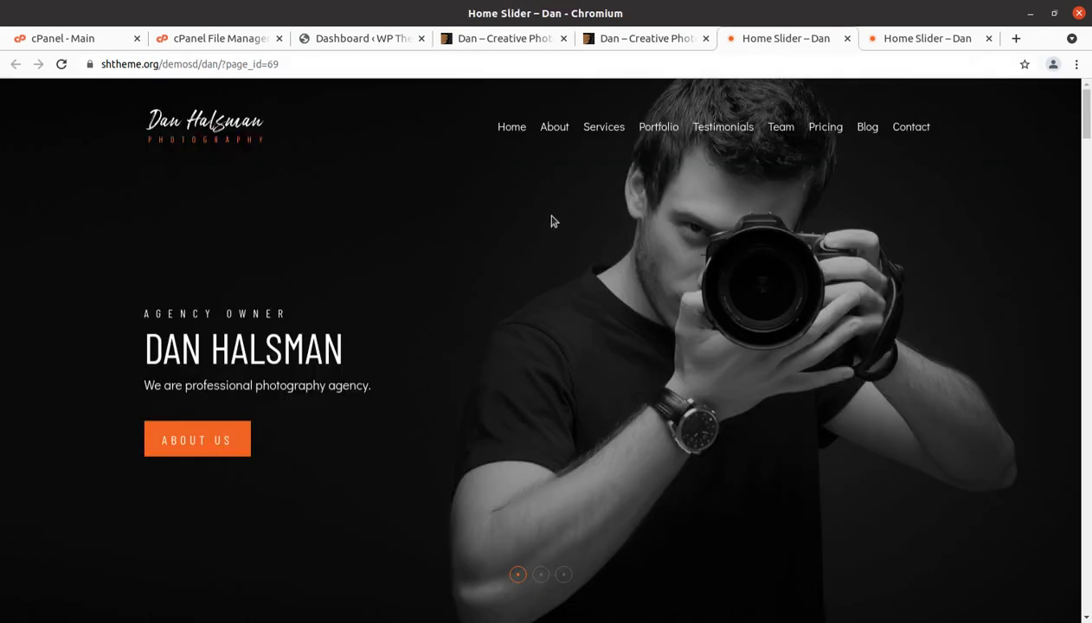
pyautogui.click(550, 132)
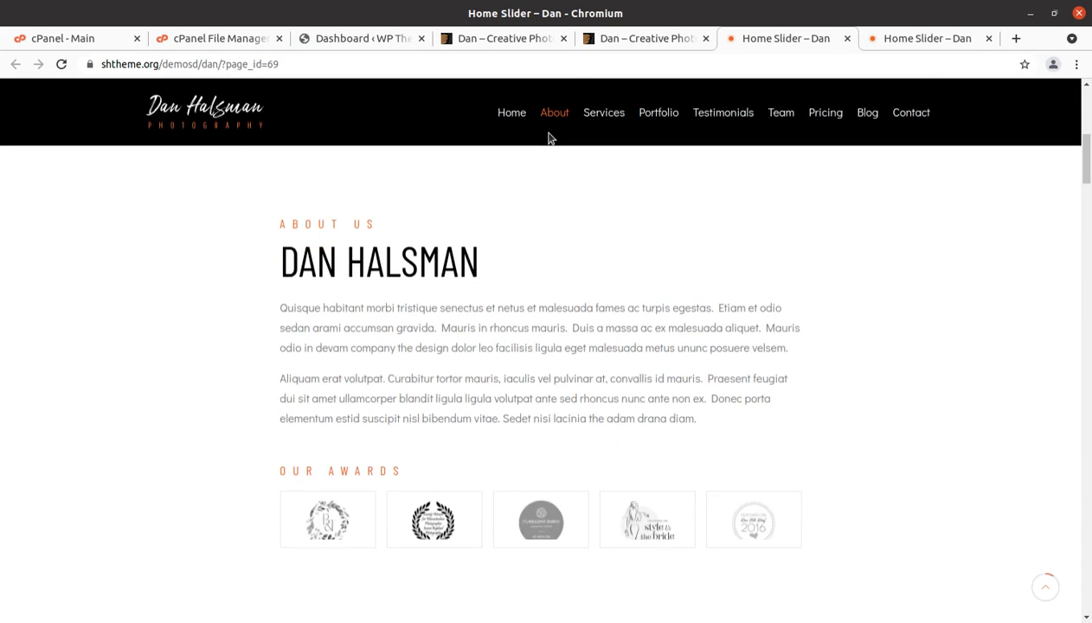
pyautogui.click(659, 116)
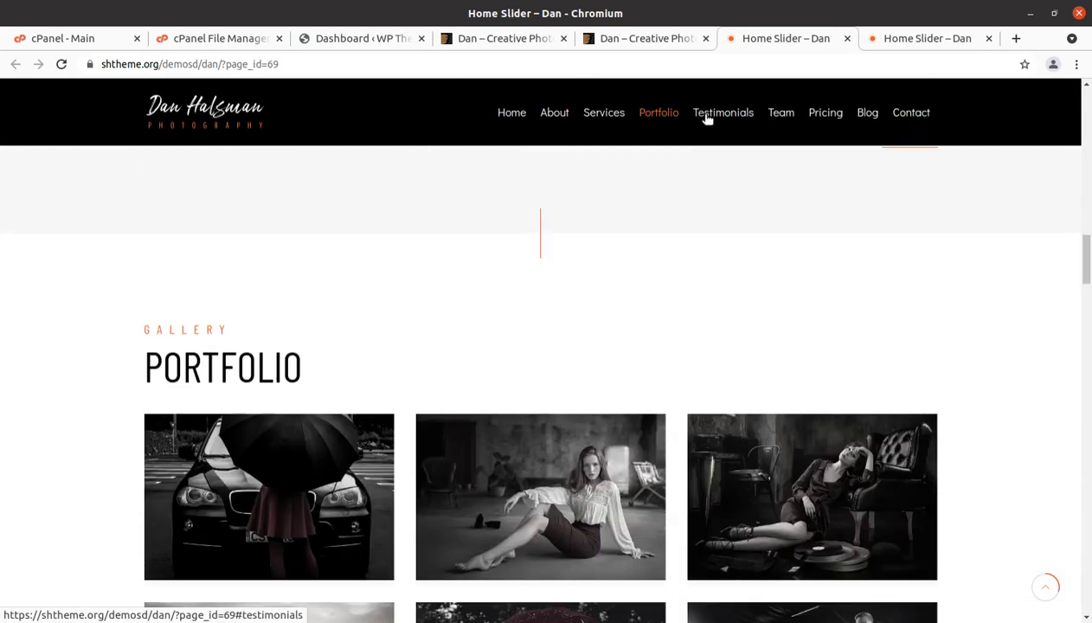
pyautogui.click(710, 114)
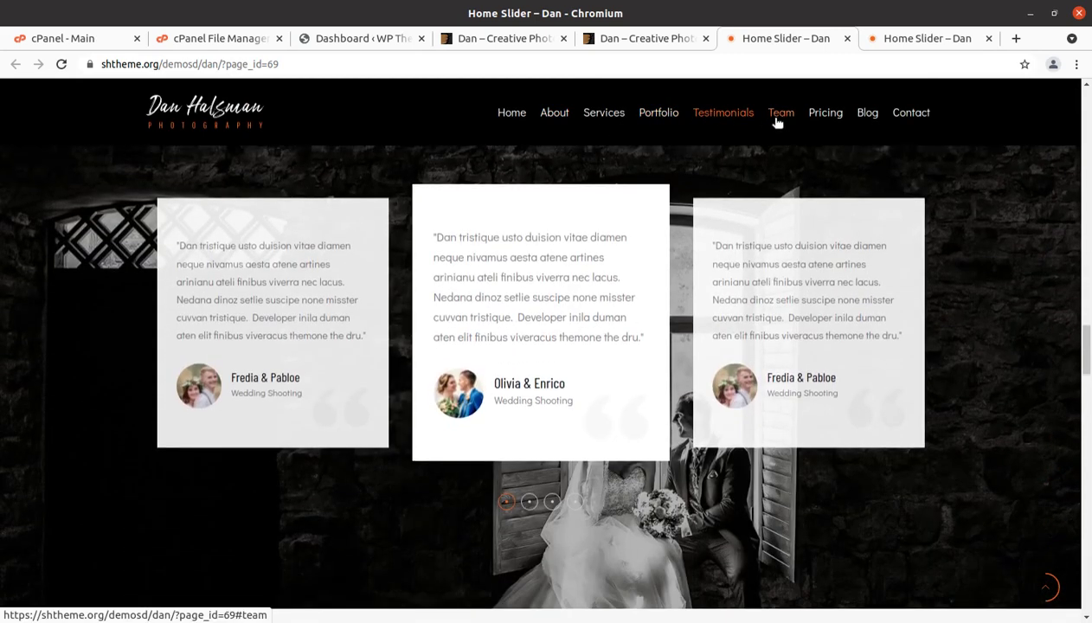
pyautogui.click(778, 115)
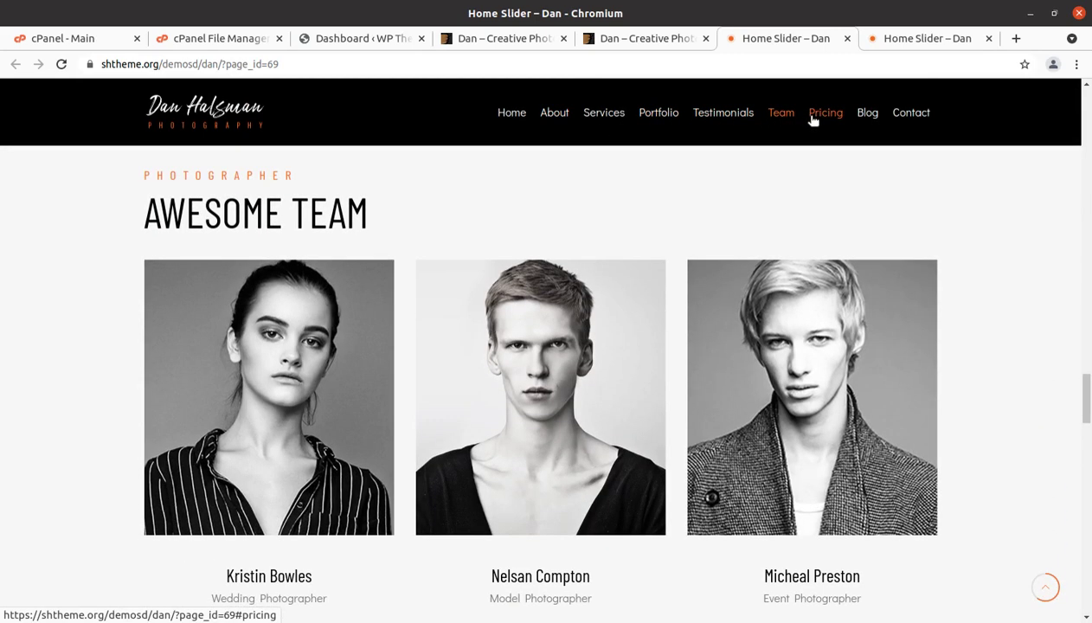
pyautogui.click(814, 118)
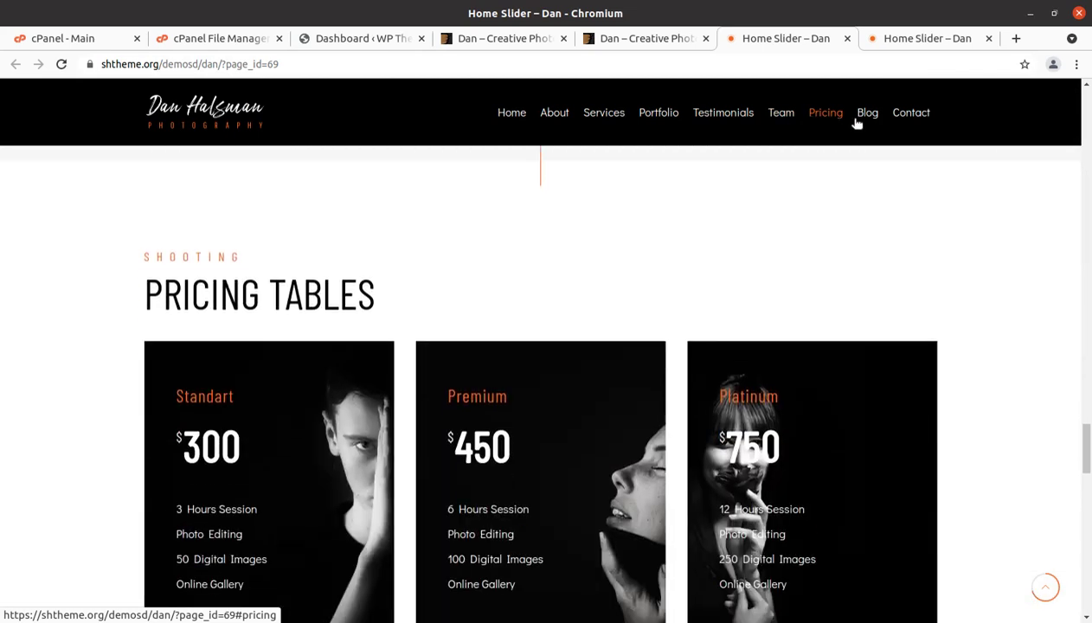
pyautogui.click(866, 114)
pyautogui.click(896, 115)
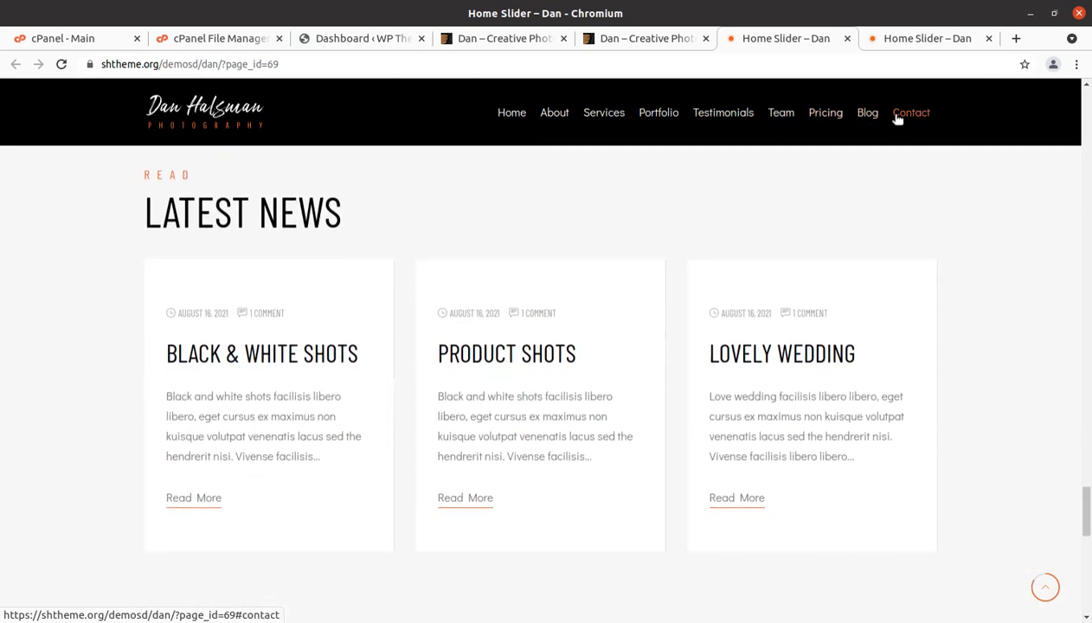
# Check the duplicate slider demo page and close its tab
pyautogui.click(902, 48)
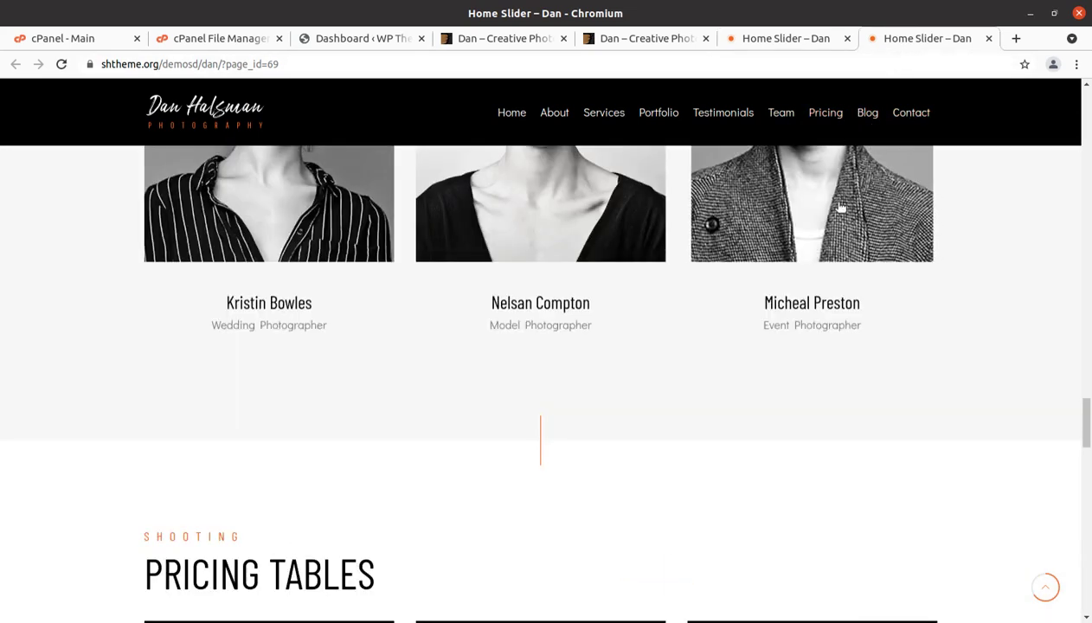
pyautogui.scroll(2, 900, 108)
pyautogui.click(987, 40)
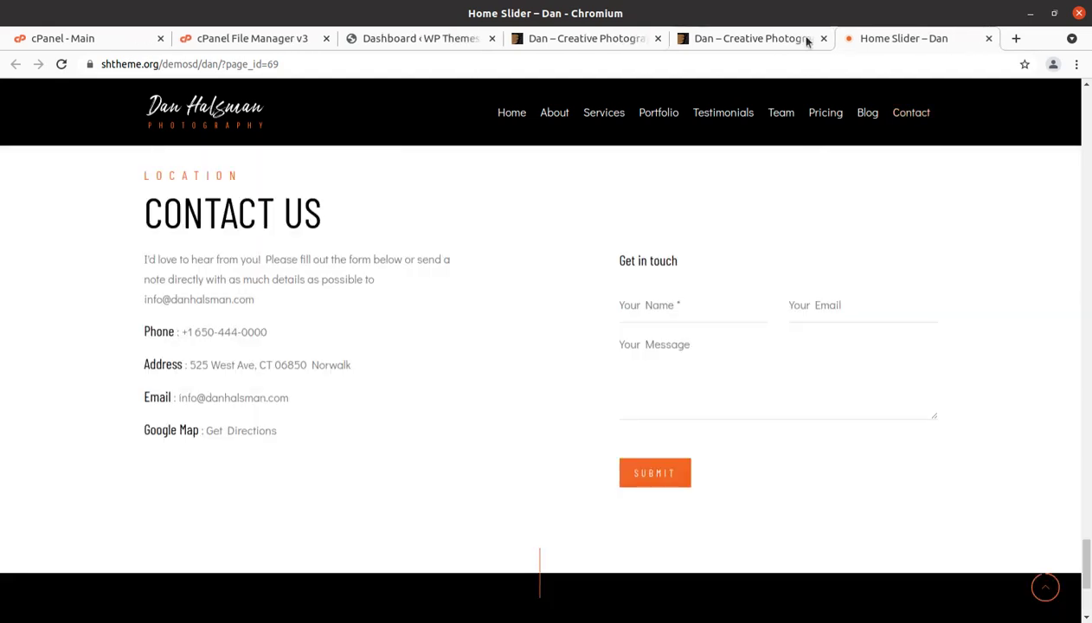
# Return to the ThemeForest theme preview and open the Onepage - Slider Demo in another tab
pyautogui.click(762, 42)
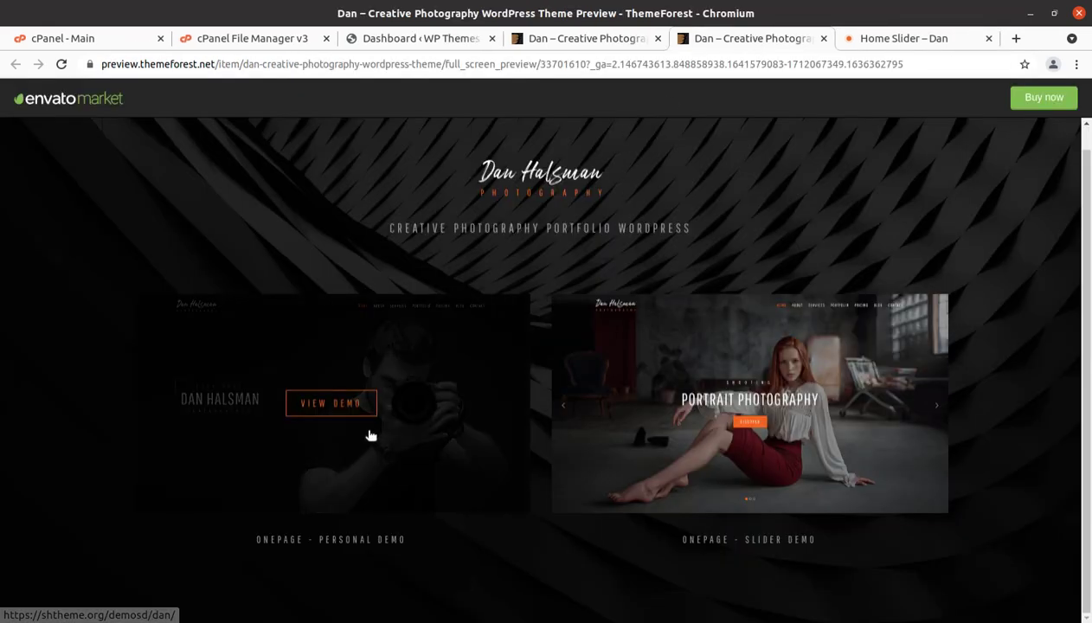
pyautogui.moveTo(765, 455)
pyautogui.click(742, 405)
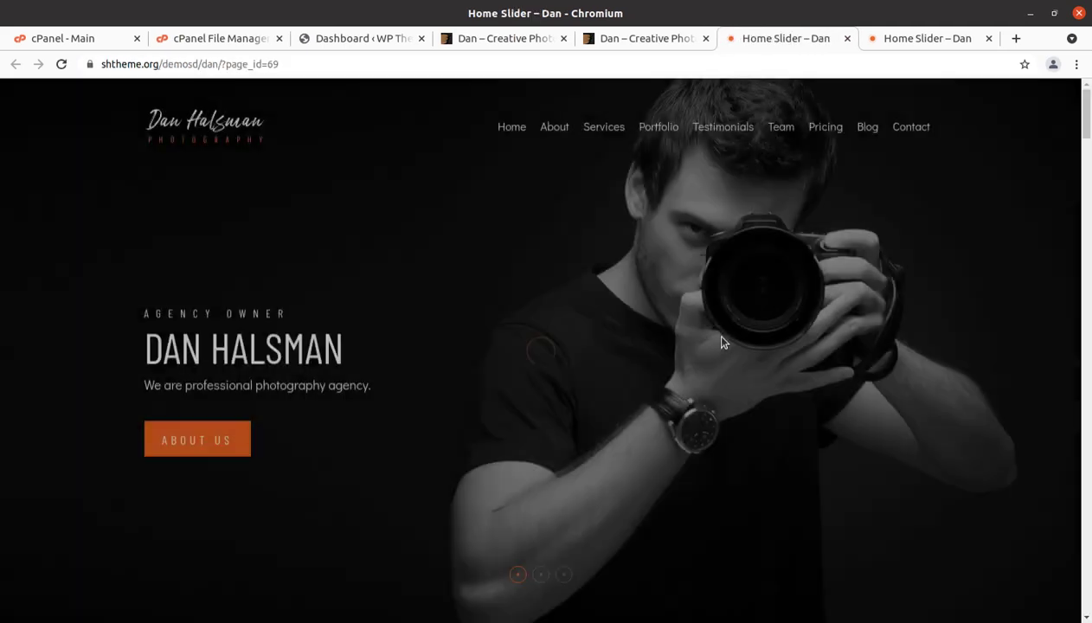
# Close the open slider demo tab and open the Onepage - Personal Demo from the ThemeForest preview
pyautogui.click(850, 39)
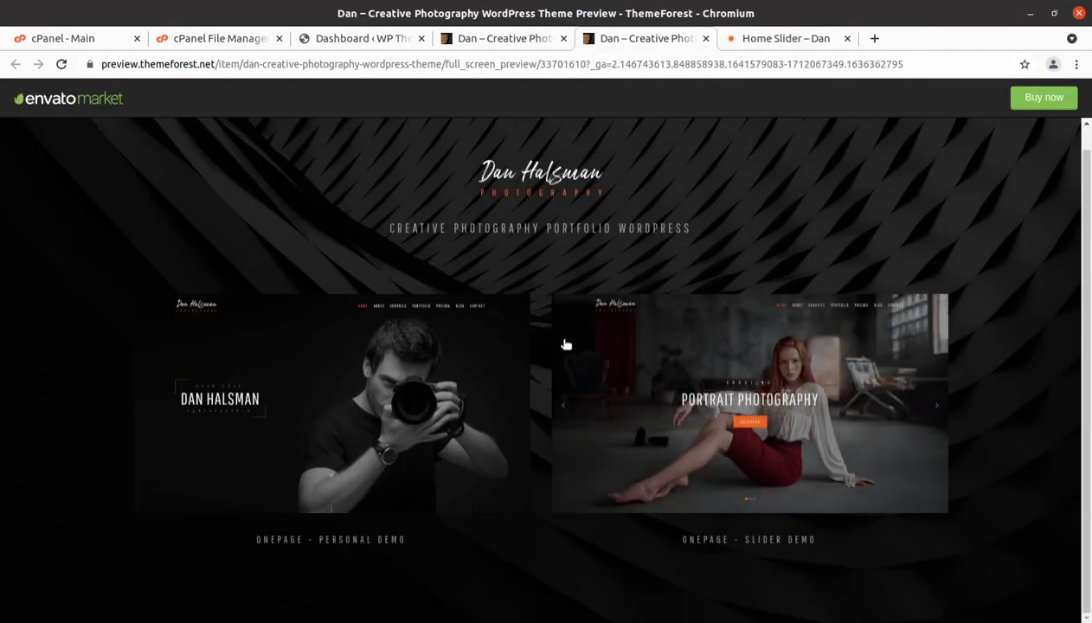
pyautogui.click(384, 412)
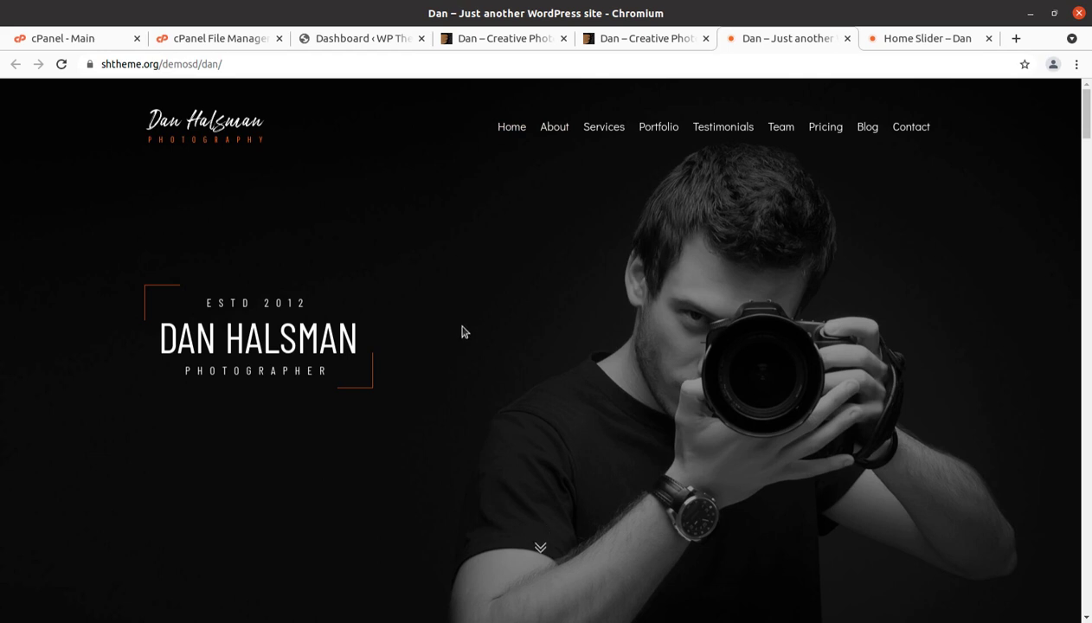
# Switch to the WordPress dashboard, and inspect the data_export folder inside dan_v1.0 in the local Downloads folder
pyautogui.click(362, 41)
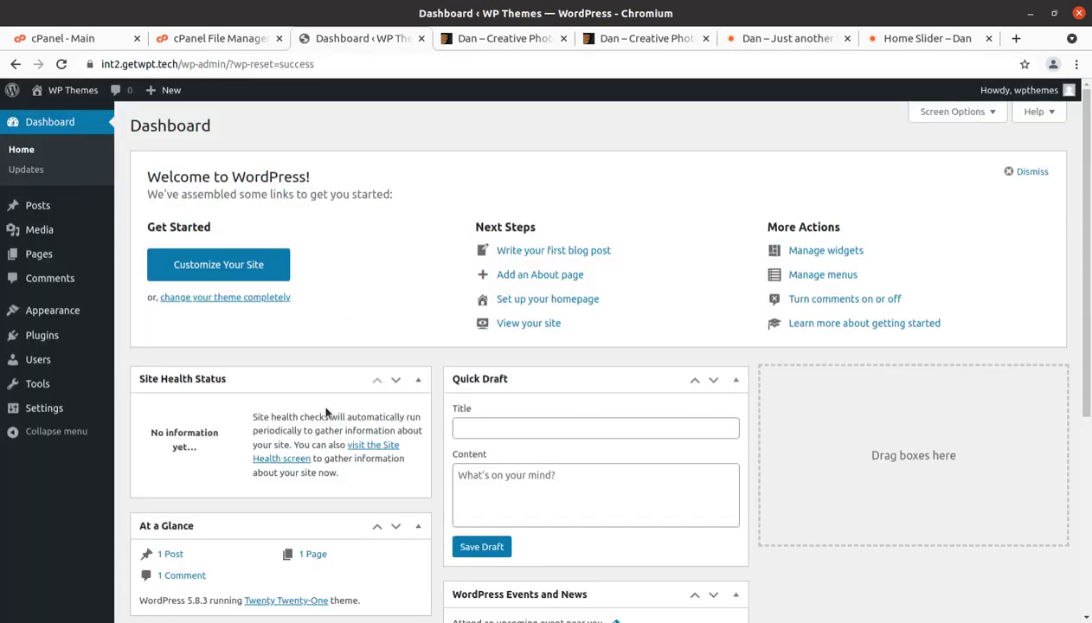
pyautogui.scroll(-3, 322, 400)
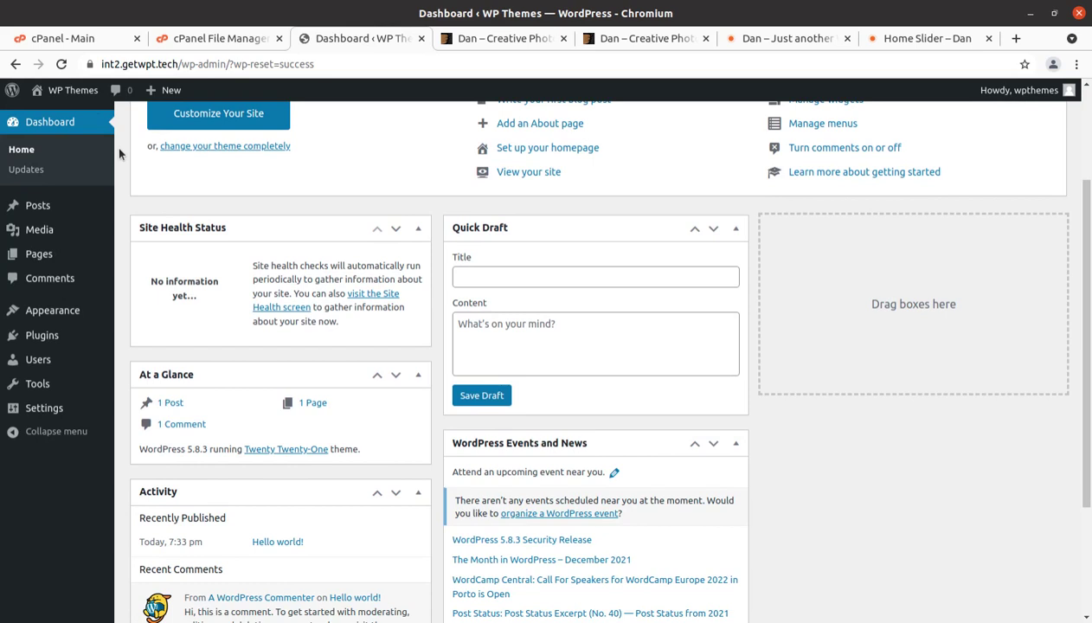
pyautogui.click(3, 48)
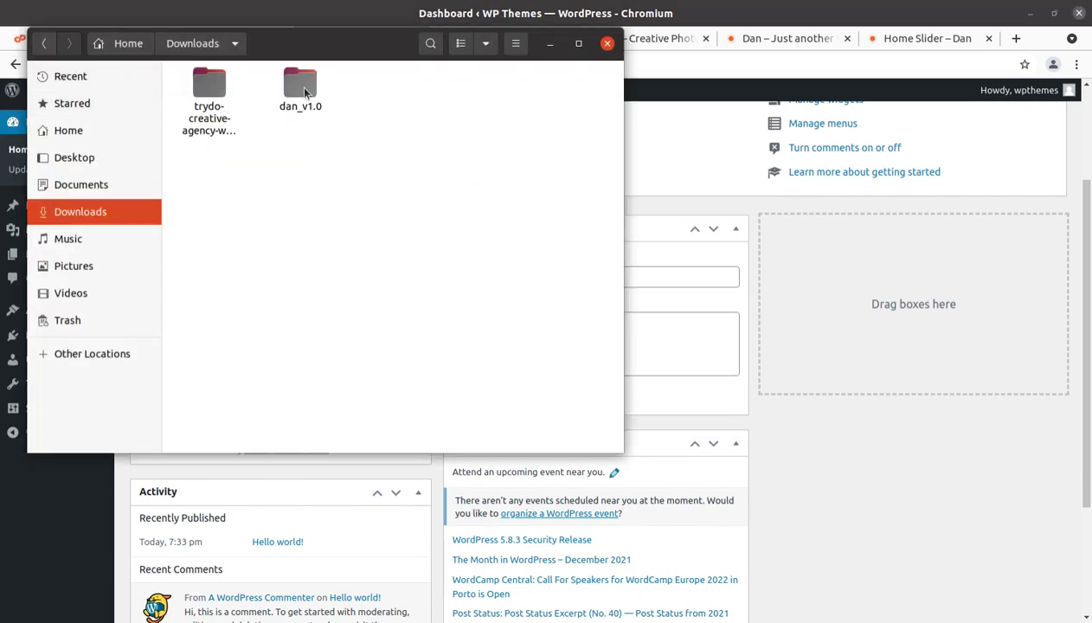
pyautogui.doubleClick(304, 91)
pyautogui.doubleClick(199, 82)
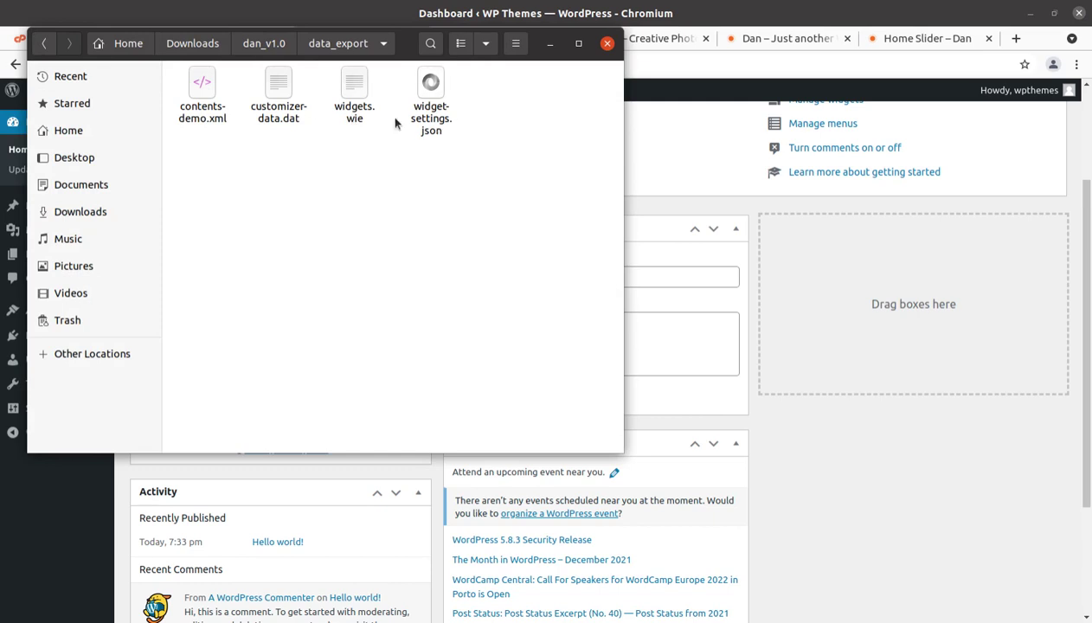
# Review the documentation and Licensing folders, dan.zip and dan-child.zip in dan_v1.0, and minimize the file browser to return to the dashboard
pyautogui.click(275, 44)
pyautogui.click(271, 87)
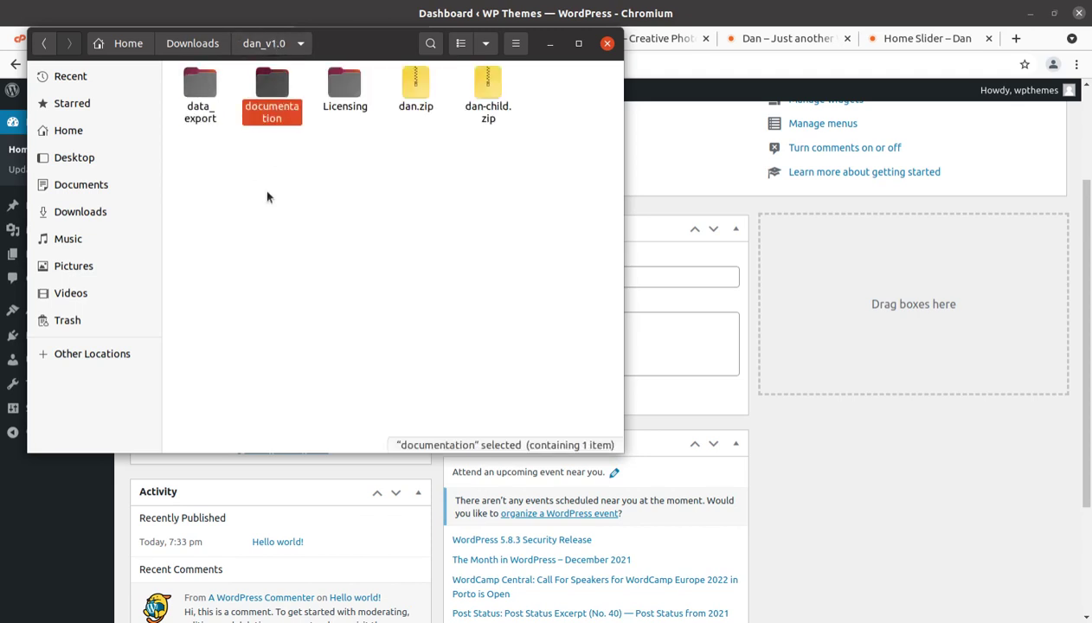
pyautogui.click(342, 89)
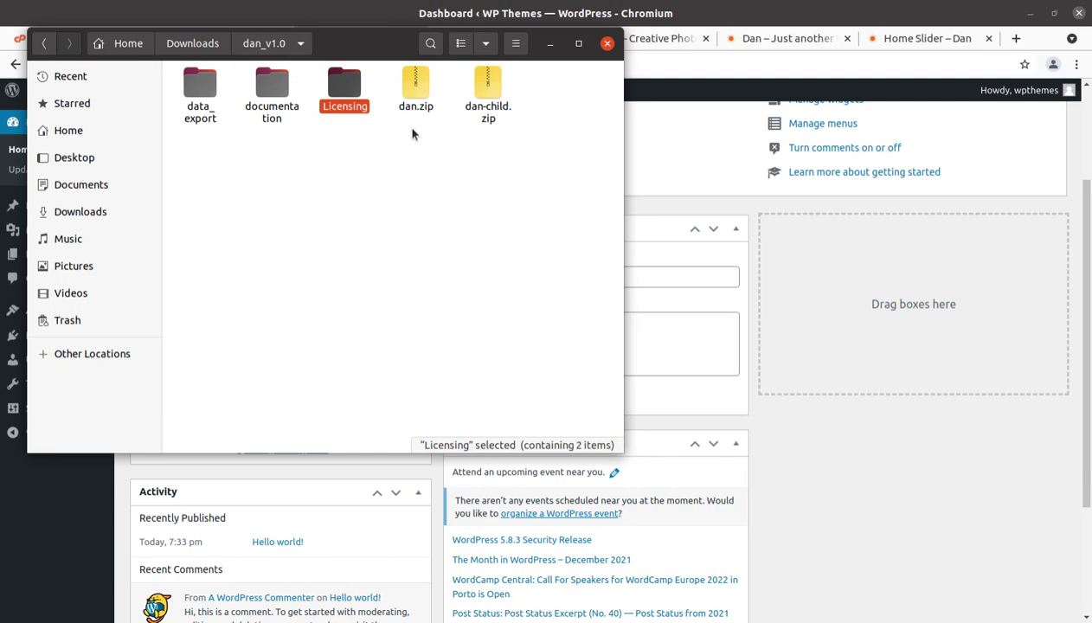
pyautogui.click(404, 90)
pyautogui.click(482, 97)
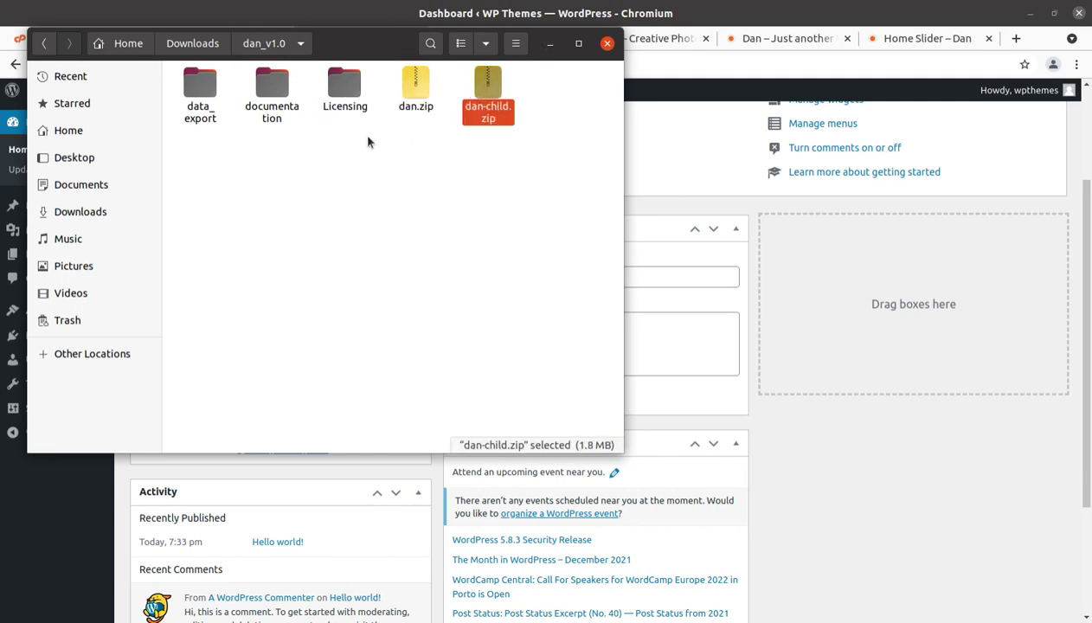
pyautogui.click(549, 45)
pyautogui.scroll(3, 359, 412)
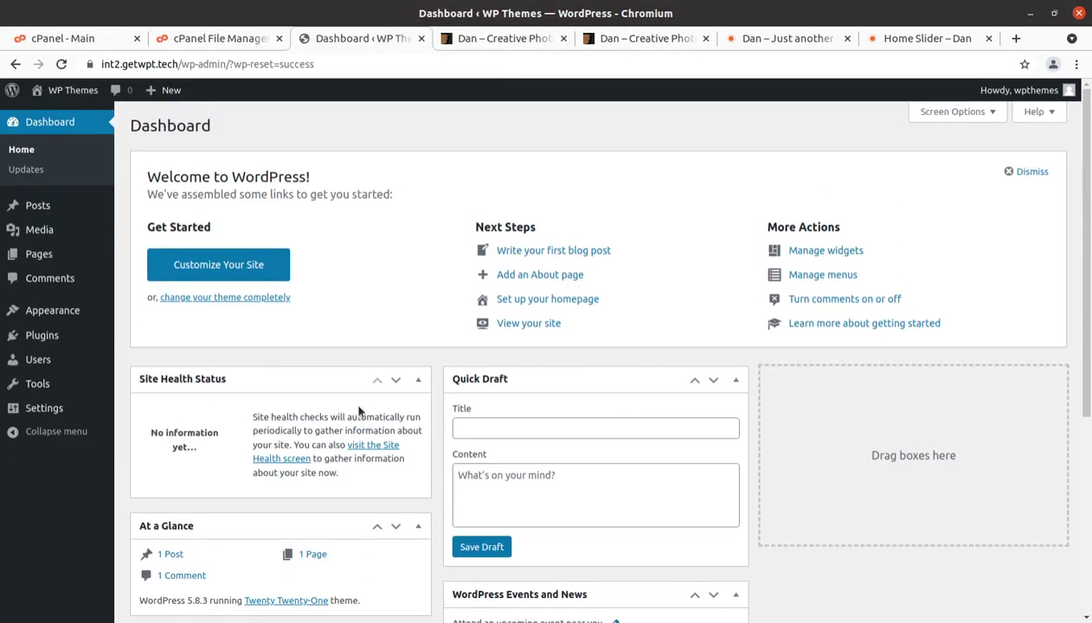
# Open the WordPress Add Themes page and bring up the form for uploading a zipped theme
pyautogui.moveTo(66, 316)
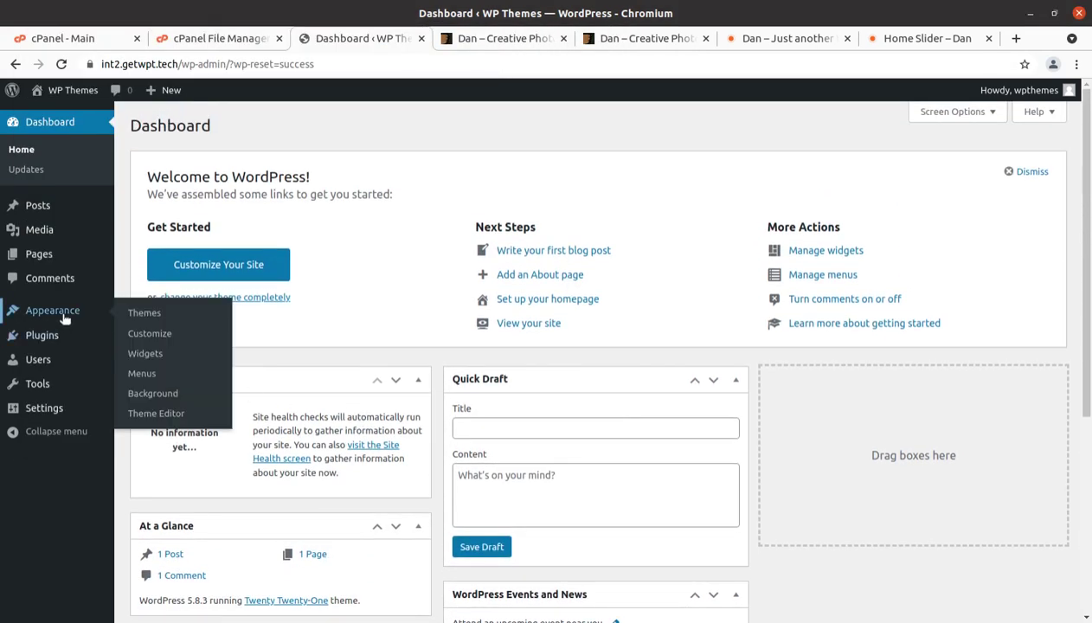
pyautogui.click(153, 319)
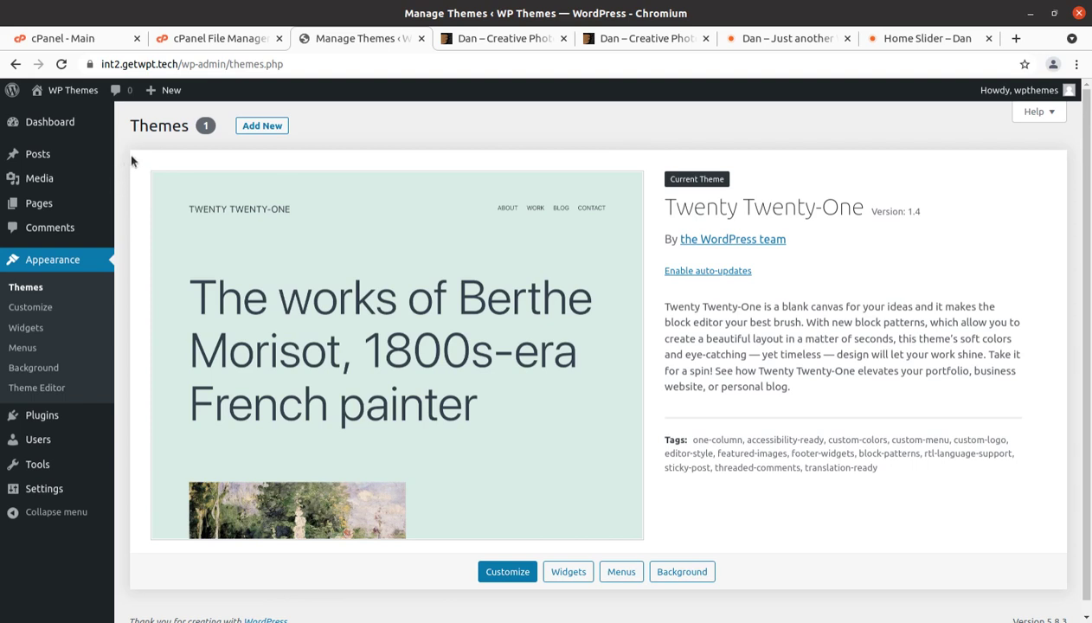
pyautogui.click(264, 127)
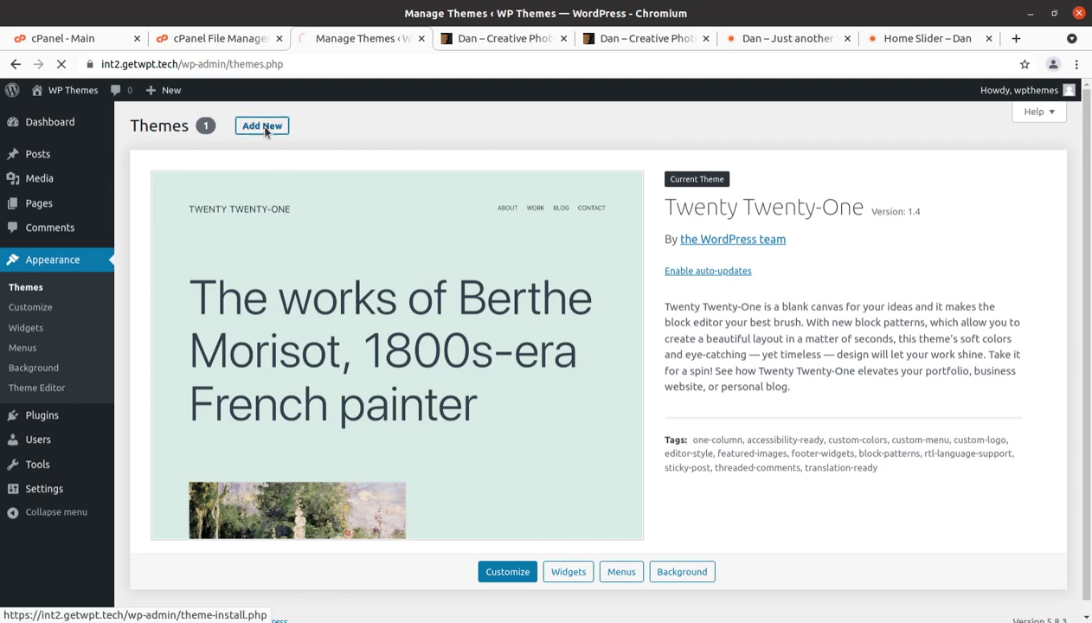
pyautogui.click(281, 128)
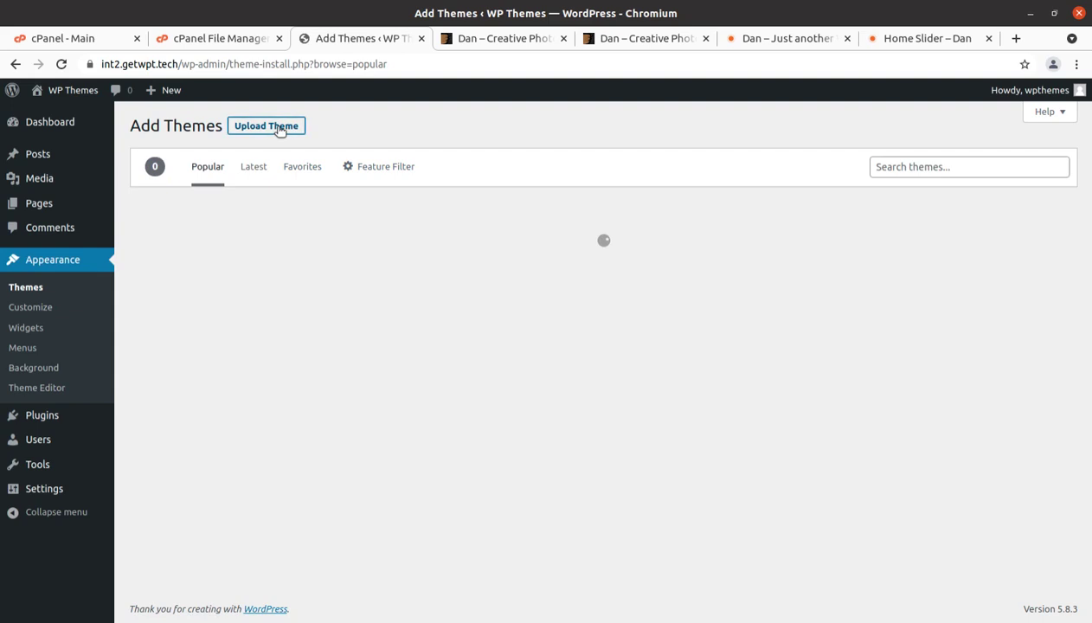
pyautogui.click(502, 258)
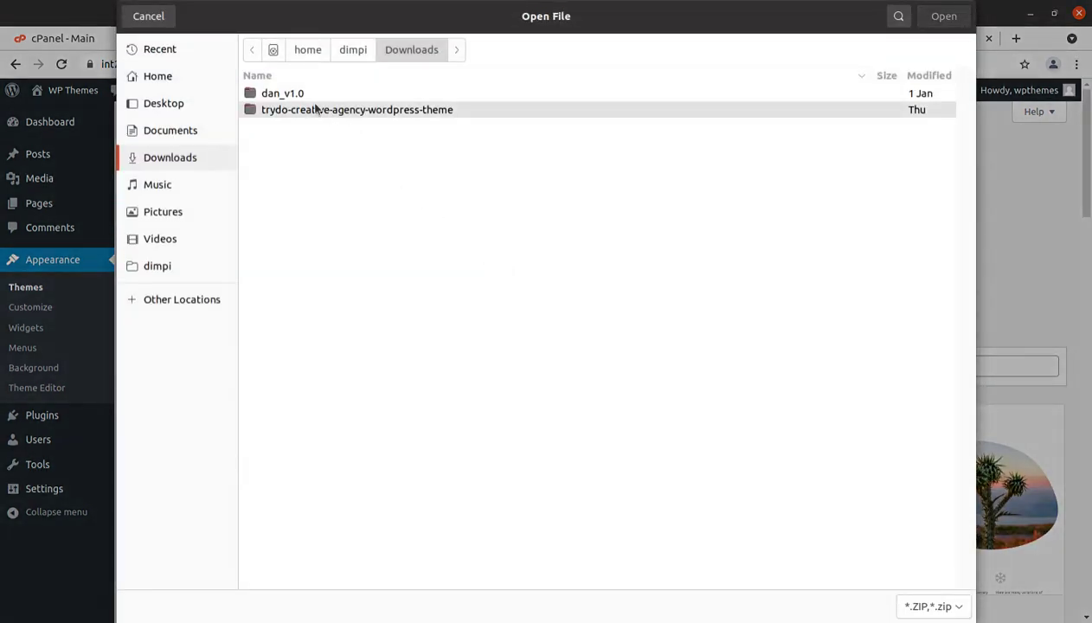
pyautogui.doubleClick(294, 92)
pyautogui.click(279, 142)
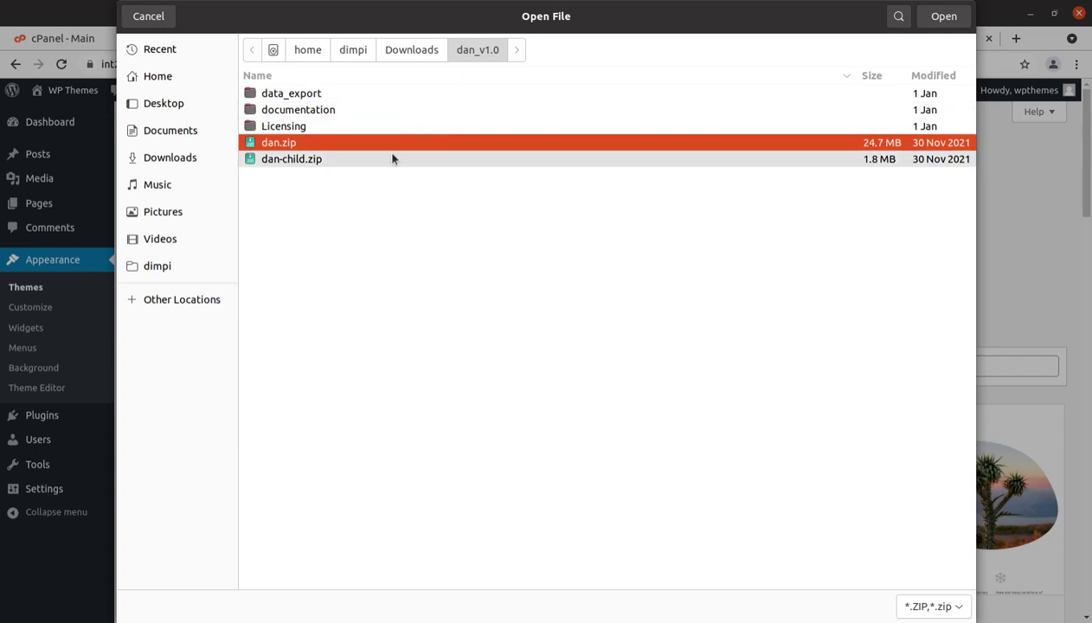
pyautogui.click(148, 16)
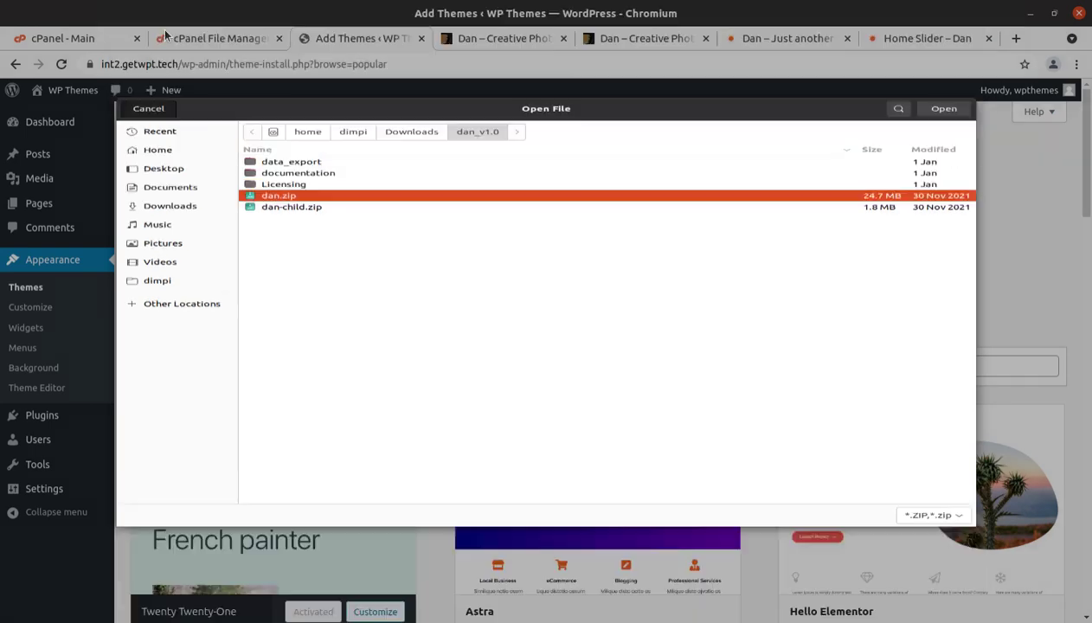
# Switch to the cPanel File Manager, upload dan.zip from dan_v1.0 to wp-content/themes, and return to that folder
pyautogui.click(213, 40)
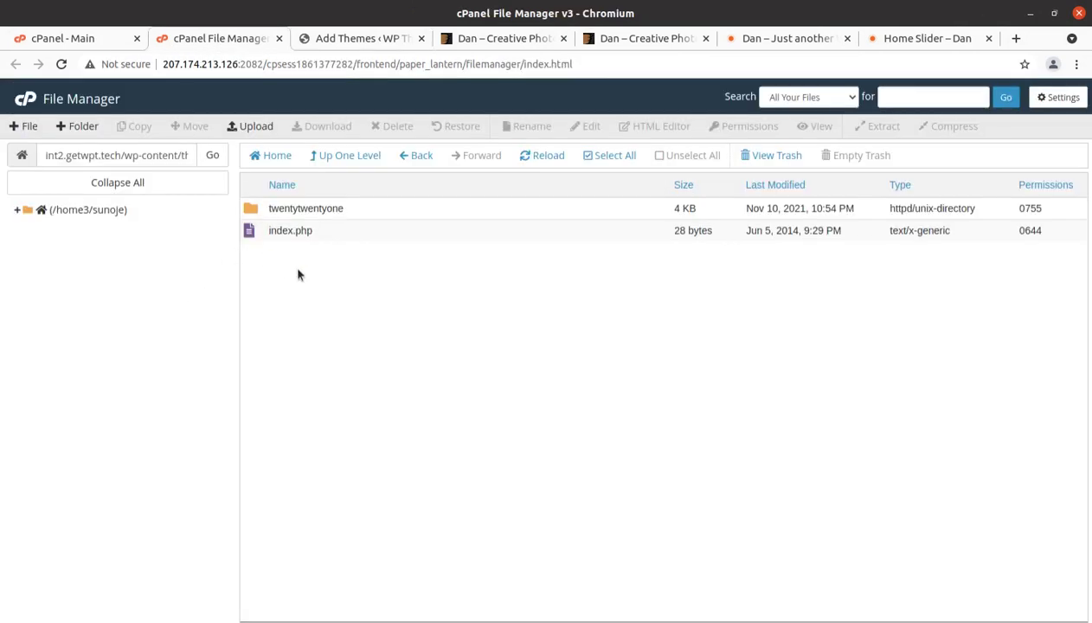
pyautogui.moveTo(125, 155); pyautogui.dragTo(217, 165)
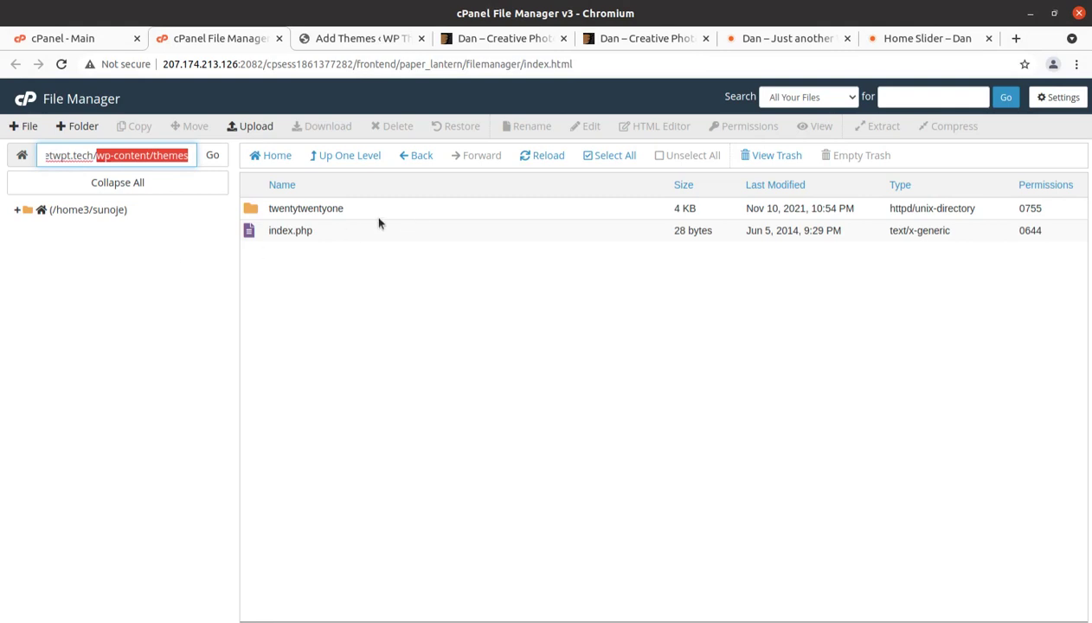
pyautogui.click(247, 126)
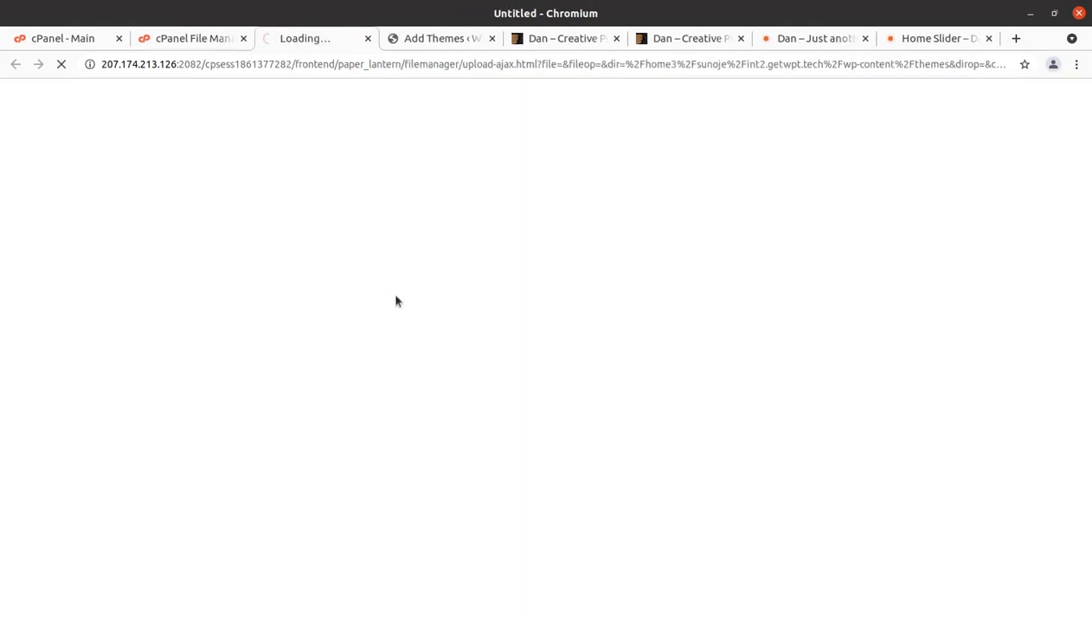
pyautogui.click(529, 328)
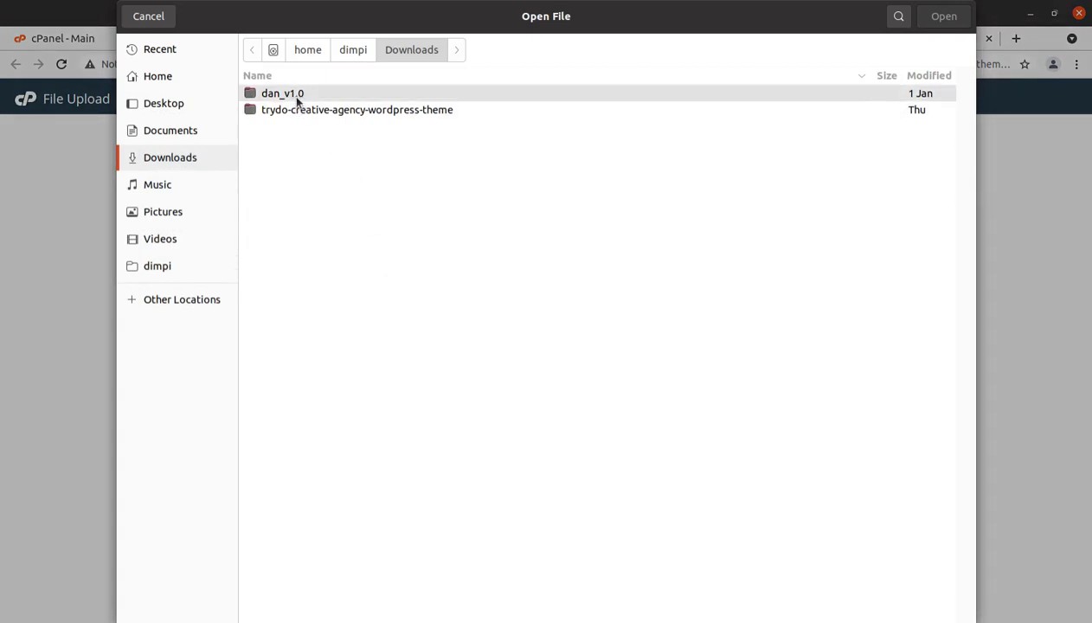
pyautogui.doubleClick(297, 93)
pyautogui.click(293, 144)
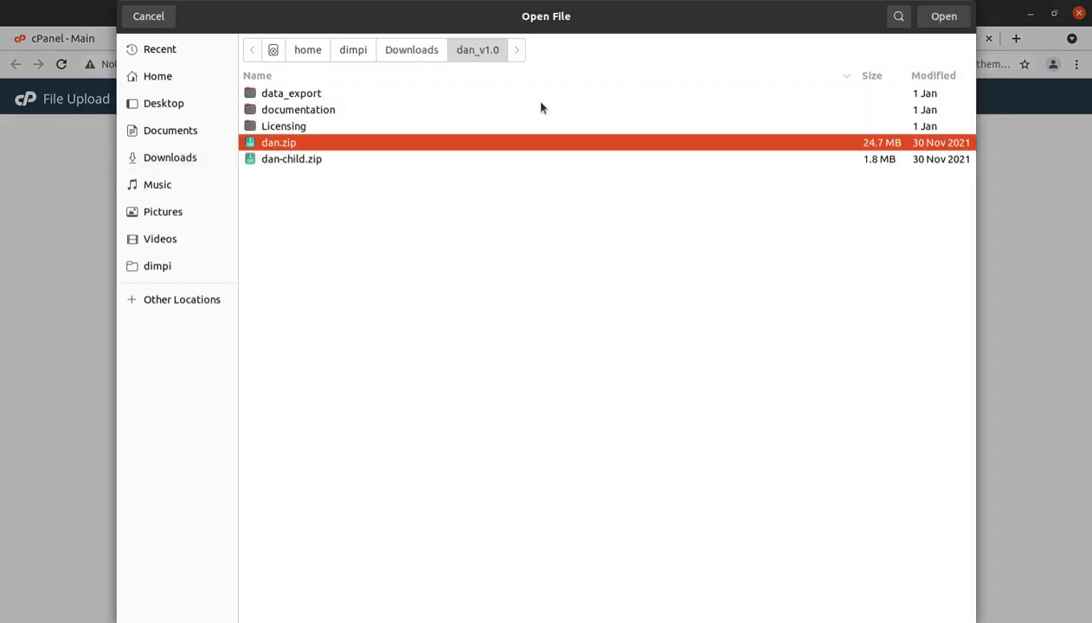
pyautogui.click(928, 23)
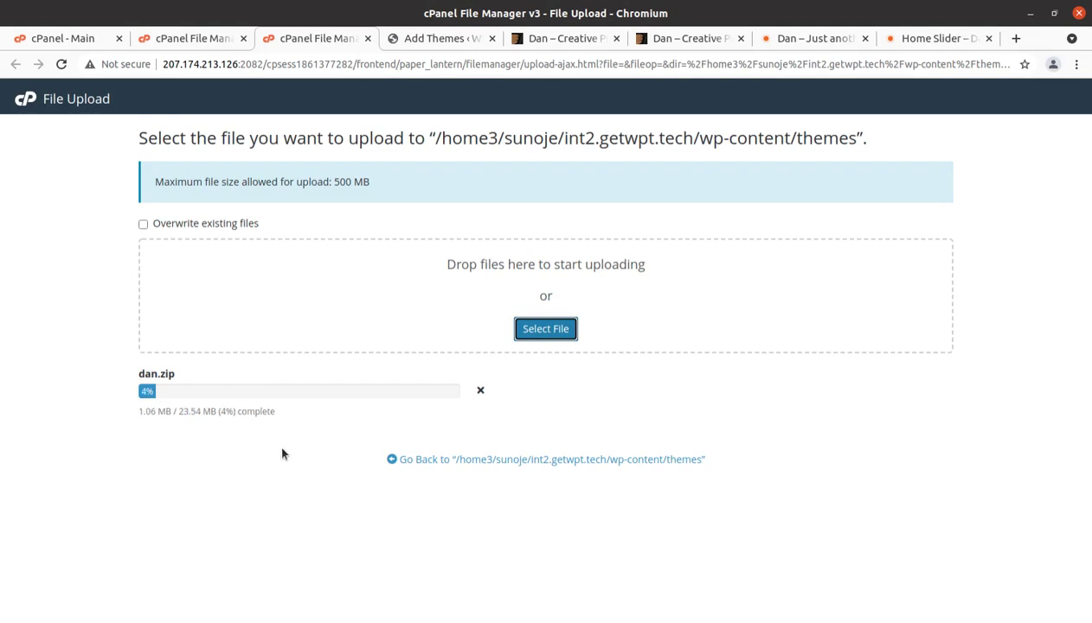
pyautogui.tripleClick(197, 421)
pyautogui.click(197, 450)
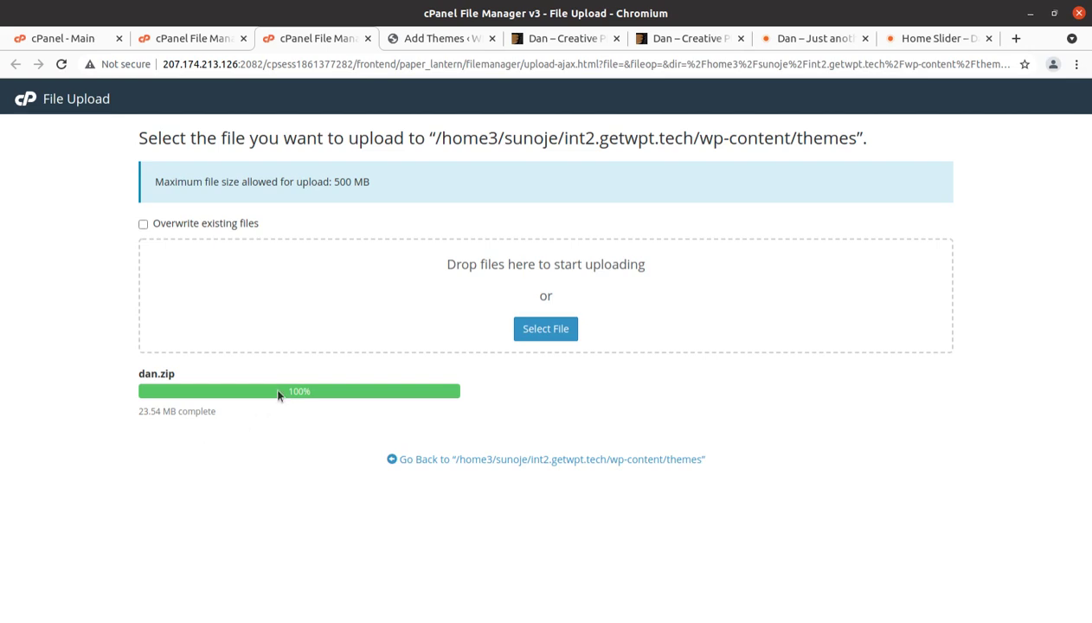
pyautogui.click(446, 458)
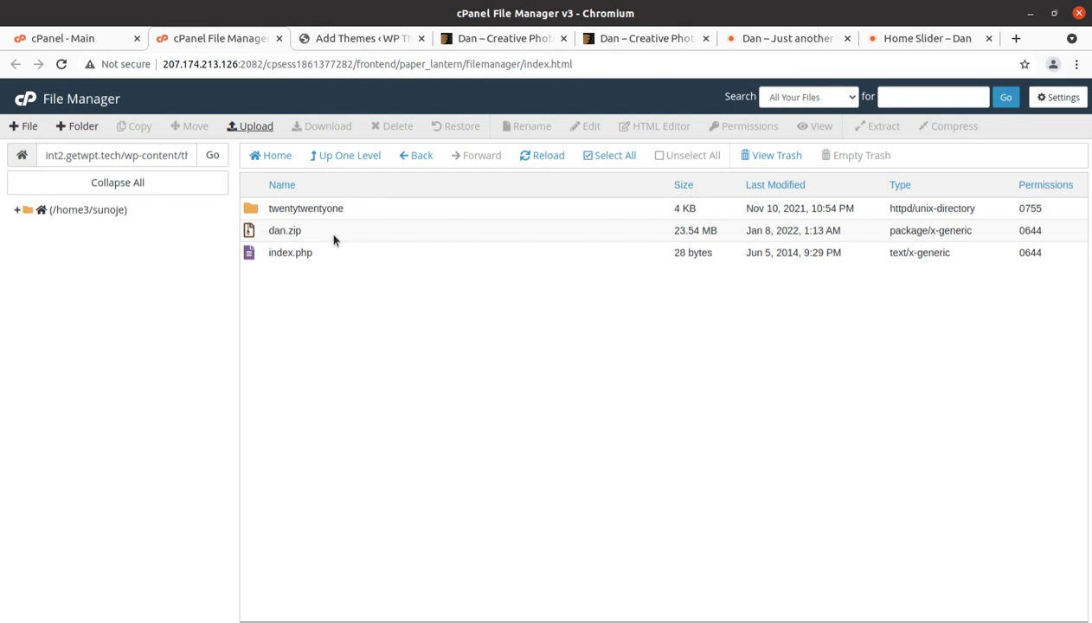
# Extract dan.zip into /int2.getwpt.tech/wp-content/themes and reload the file list
pyautogui.rightClick(334, 240)
pyautogui.click(361, 392)
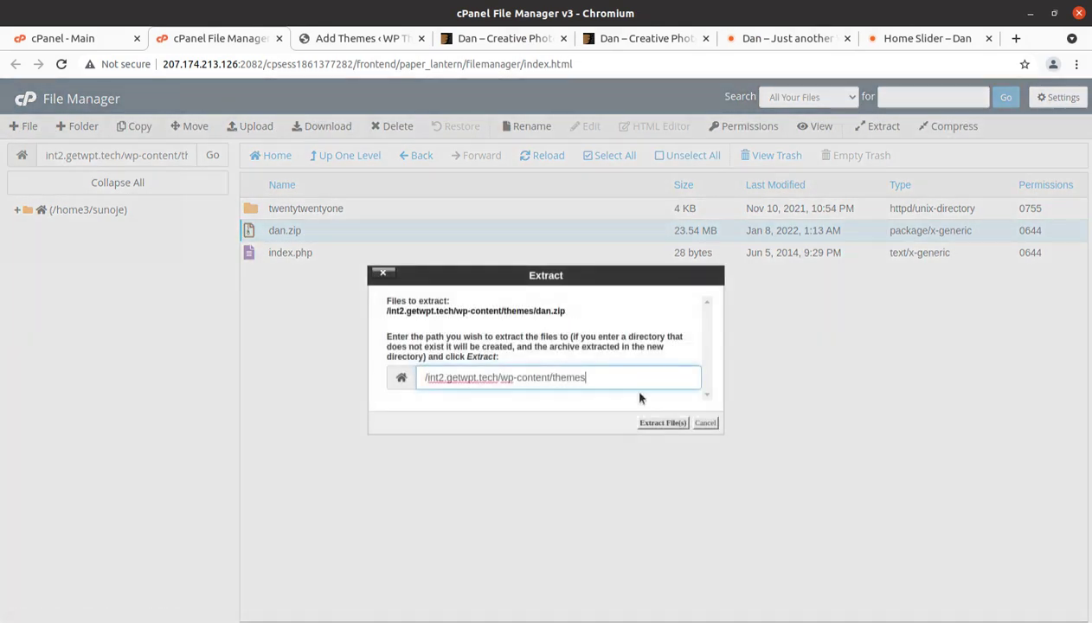
pyautogui.click(656, 422)
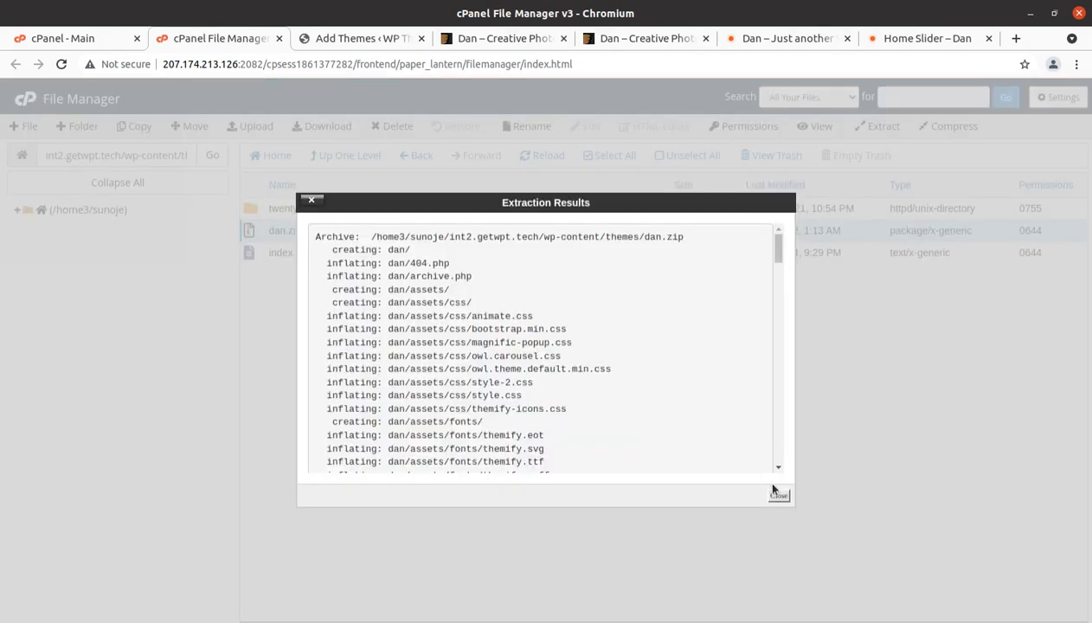
pyautogui.click(778, 494)
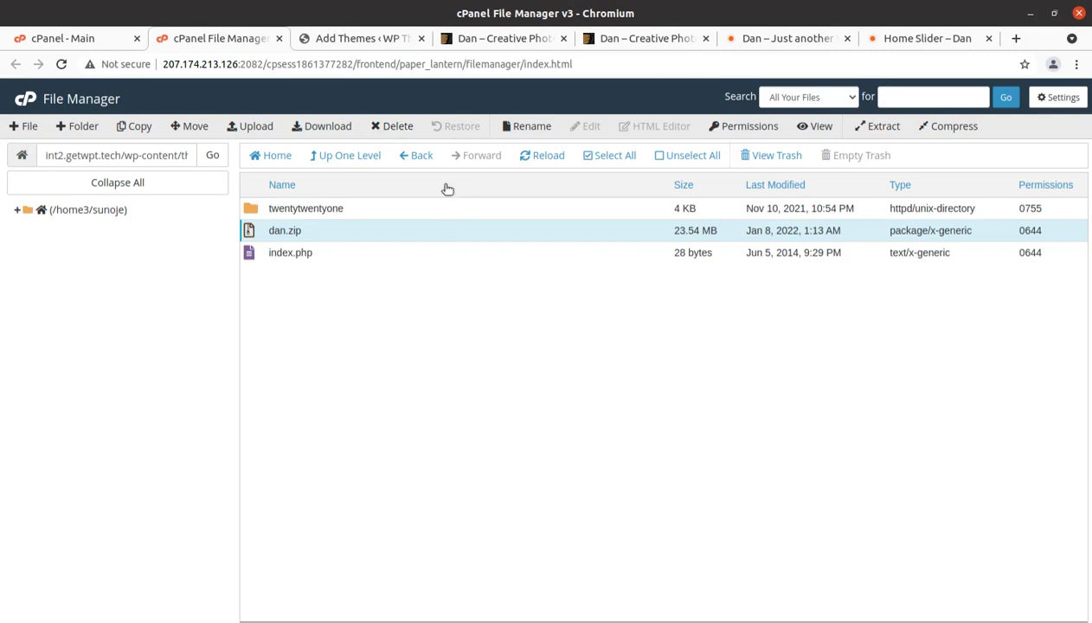
pyautogui.click(533, 156)
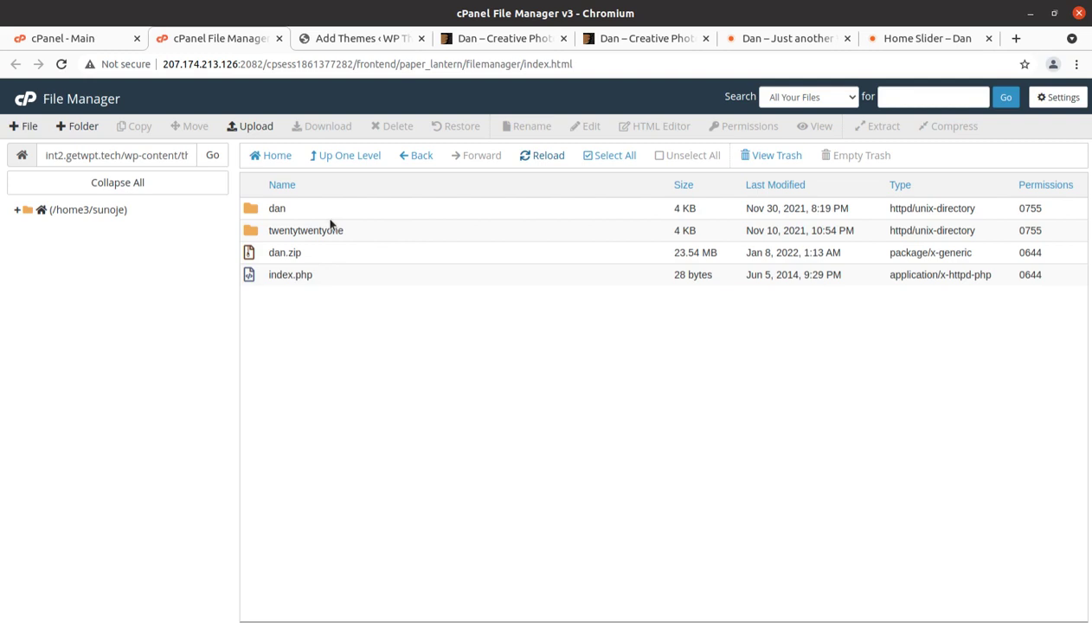
# Examine the contents of the extracted dan theme folder and return to the themes folder
pyautogui.doubleClick(306, 209)
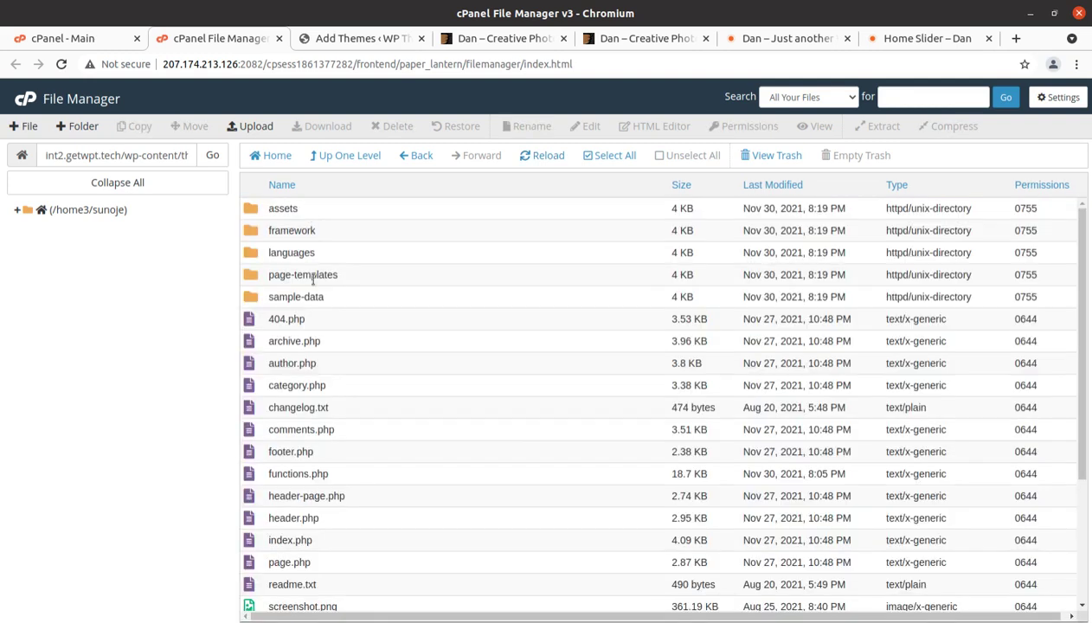
pyautogui.scroll(-4, 335, 242)
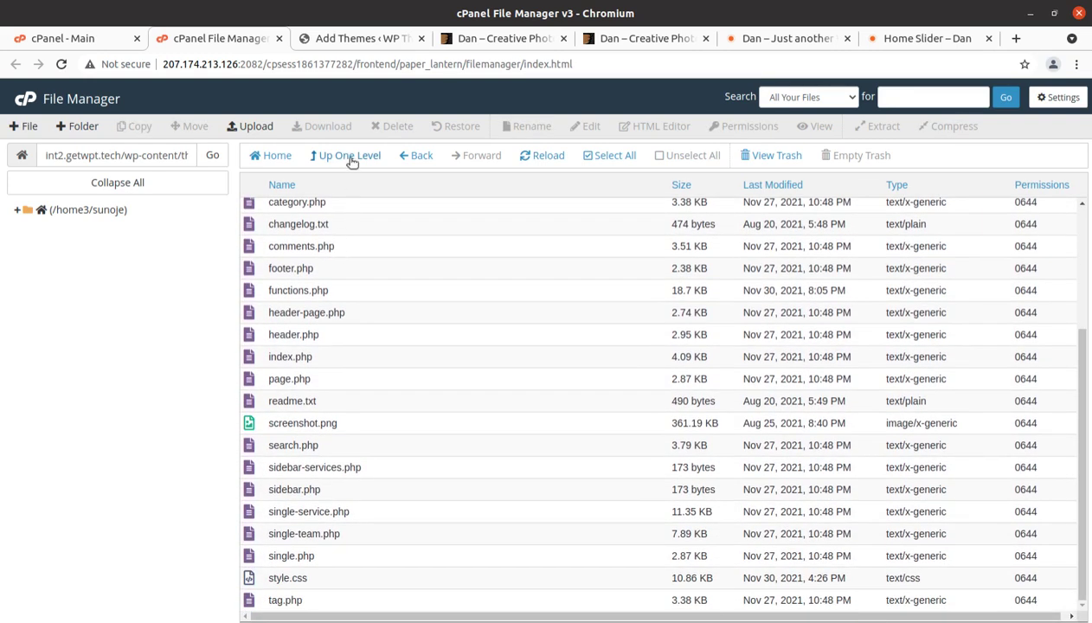
pyautogui.click(349, 158)
# Permanently delete dan.zip from the themes folder, skipping the trash, and return to the WordPress Add Themes page
pyautogui.click(334, 254)
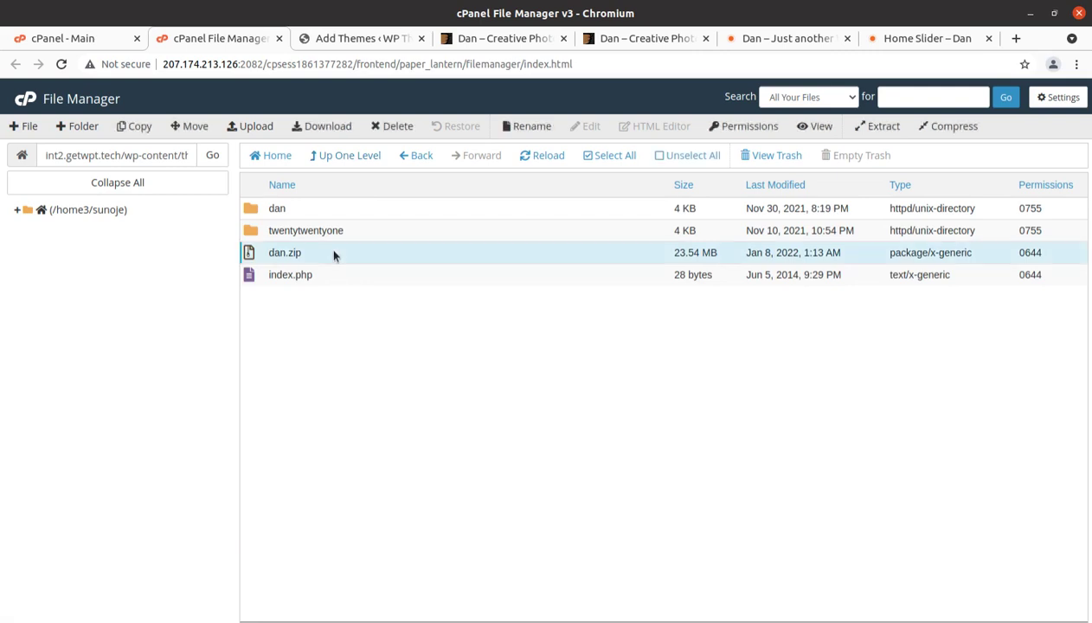
pyautogui.click(393, 127)
pyautogui.click(398, 357)
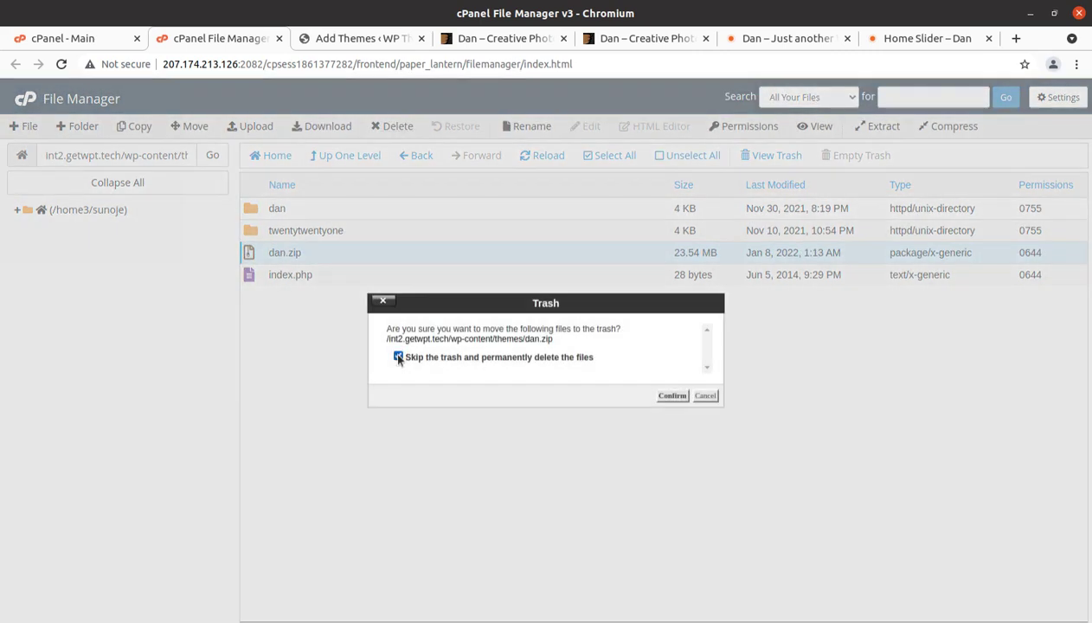
pyautogui.click(672, 396)
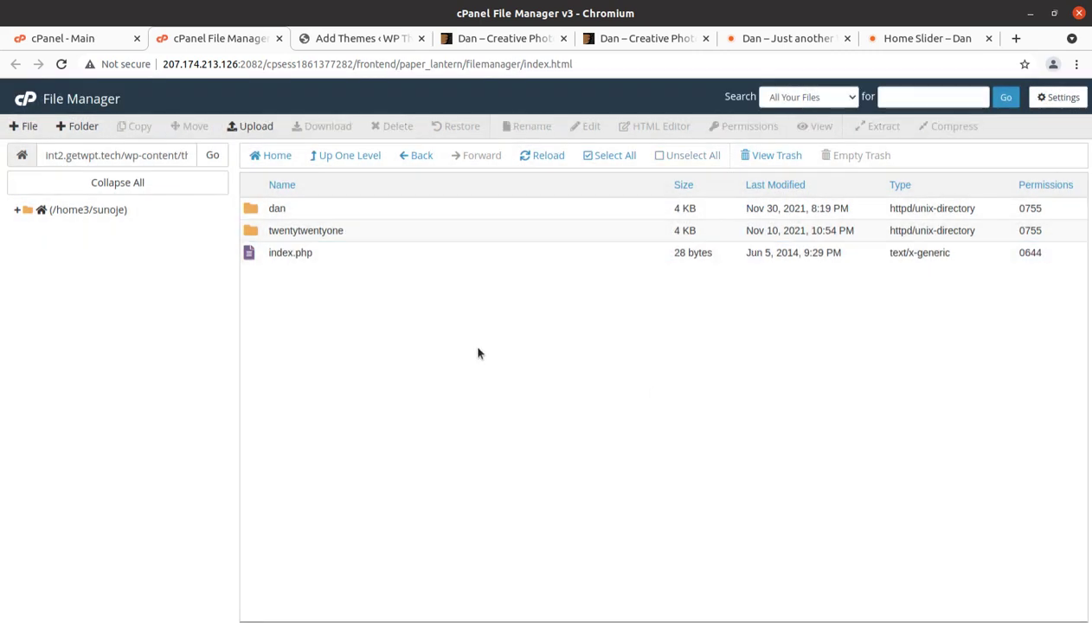
pyautogui.click(361, 39)
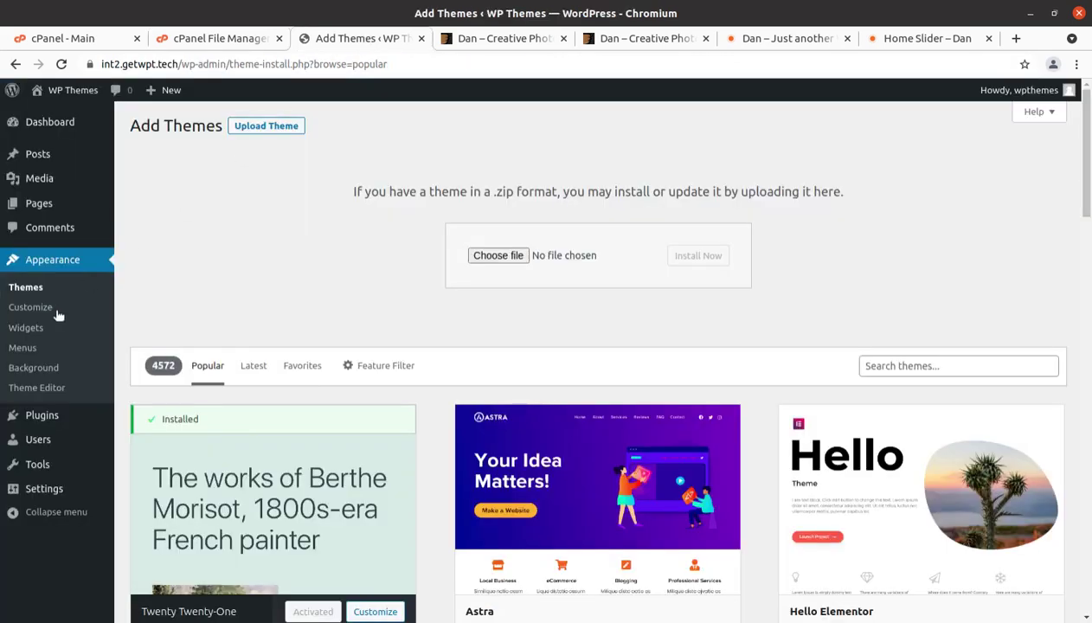
# Update the installed Dan theme to the new version from the Themes page and activate it
pyautogui.click(26, 292)
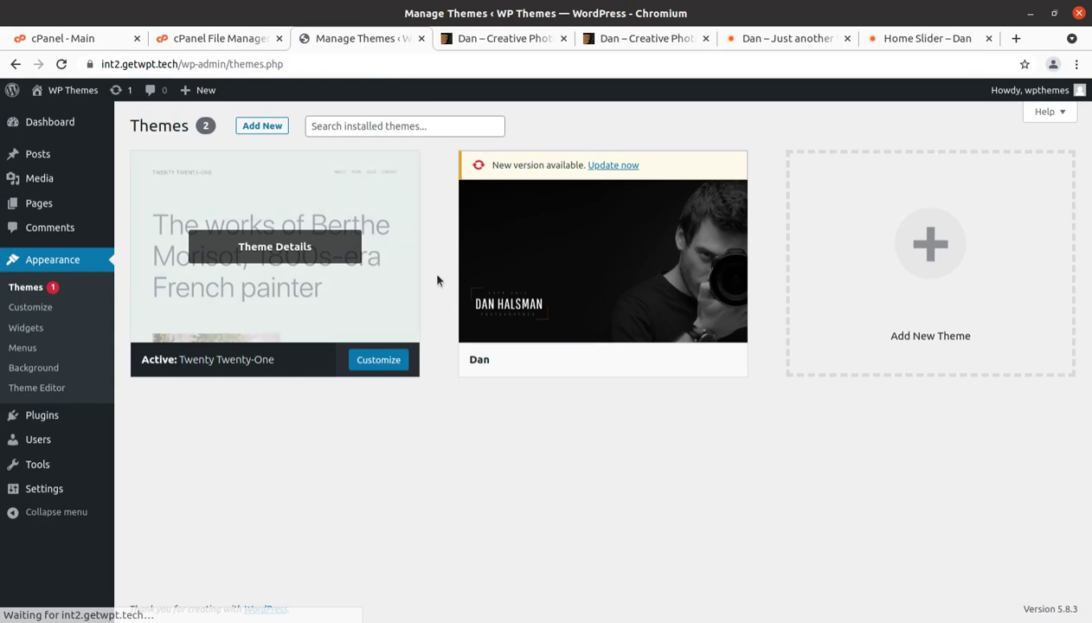
pyautogui.moveTo(455, 356)
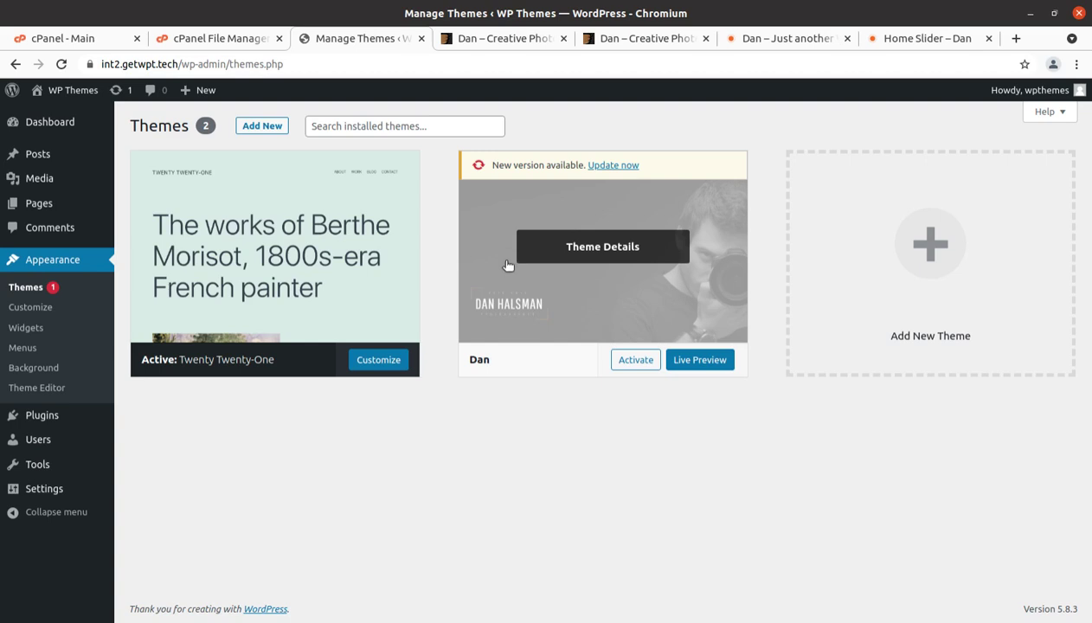
pyautogui.click(621, 166)
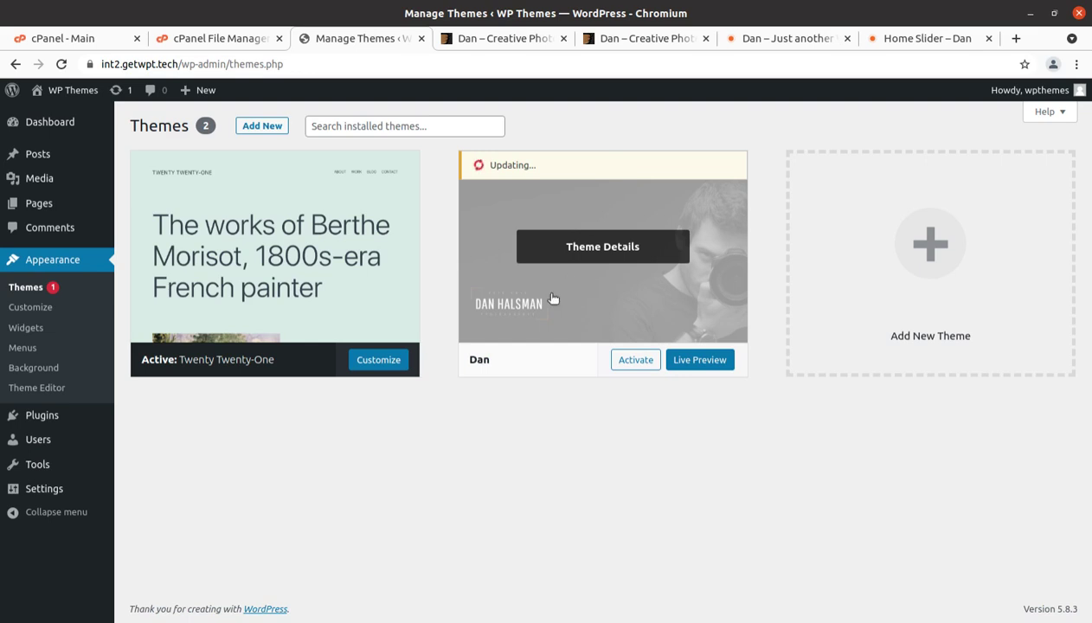
pyautogui.click(517, 370)
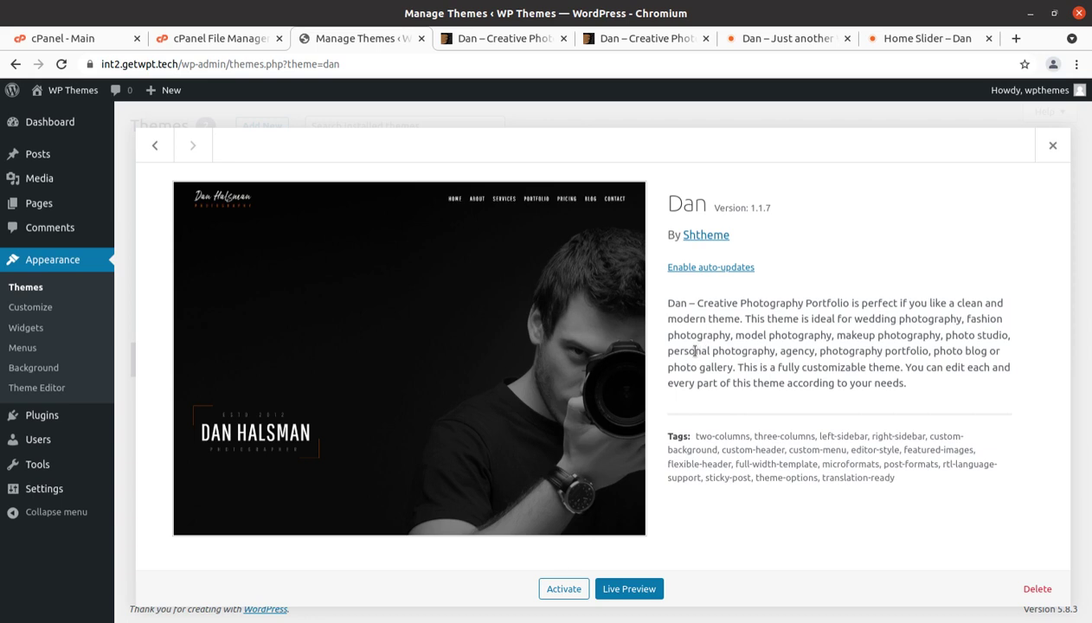
pyautogui.click(567, 596)
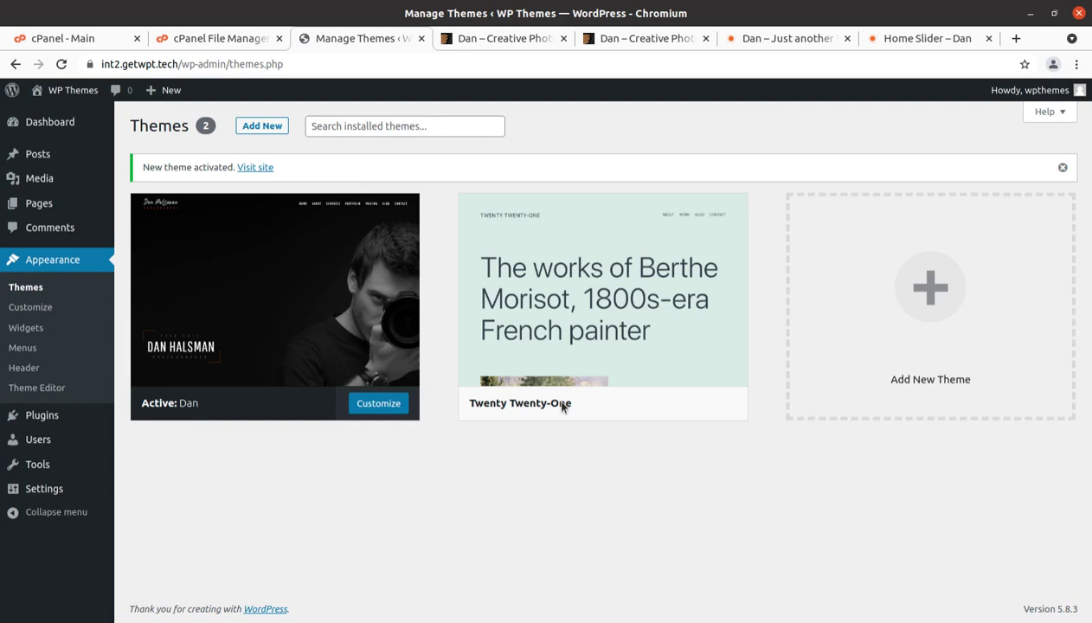
# Examine the WP Themes site's front page with the Dan theme active, and return to the dashboard
pyautogui.moveTo(224, 419)
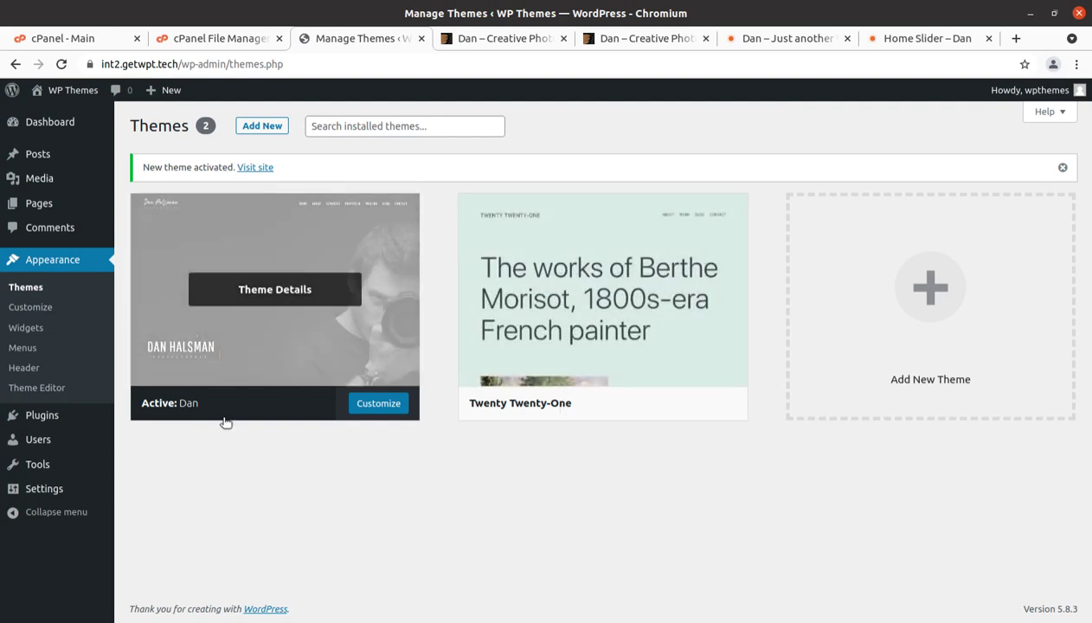
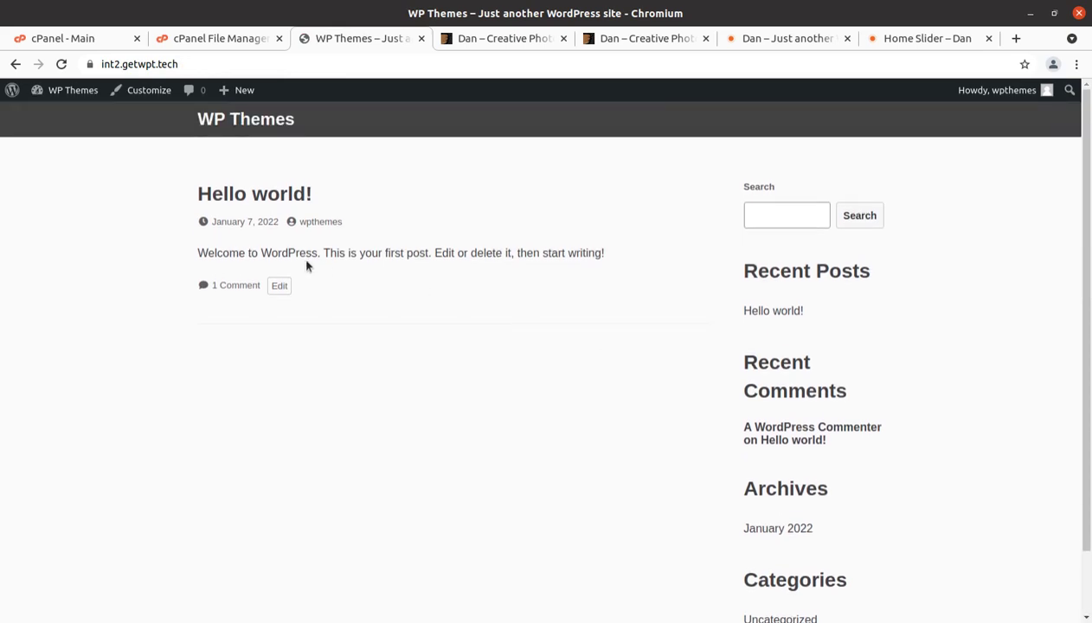
pyautogui.scroll(-1, 649, 435)
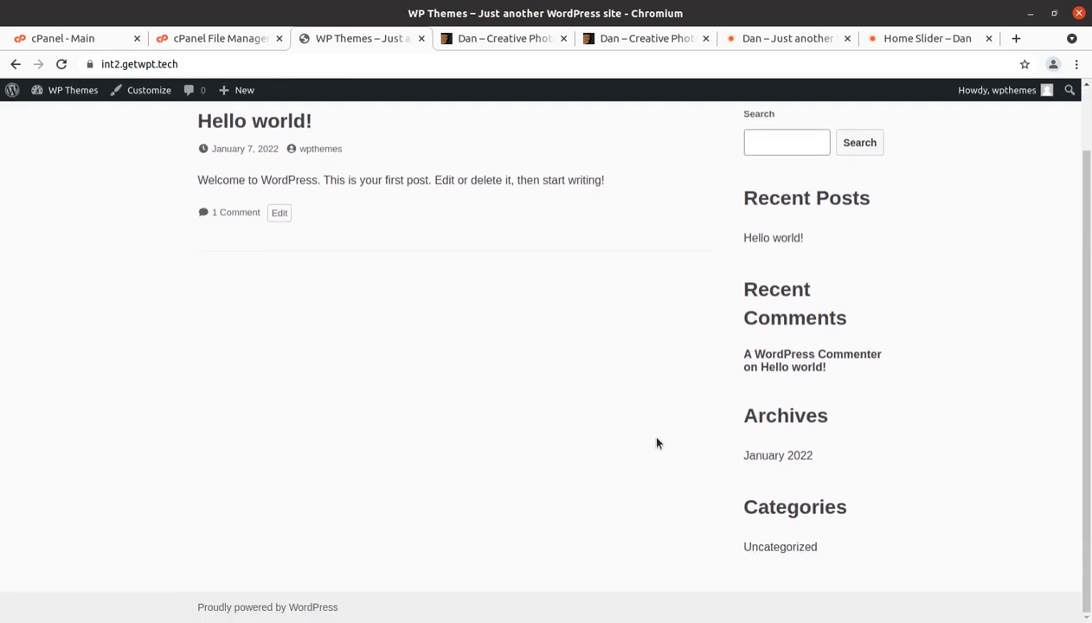
pyautogui.scroll(1, 658, 444)
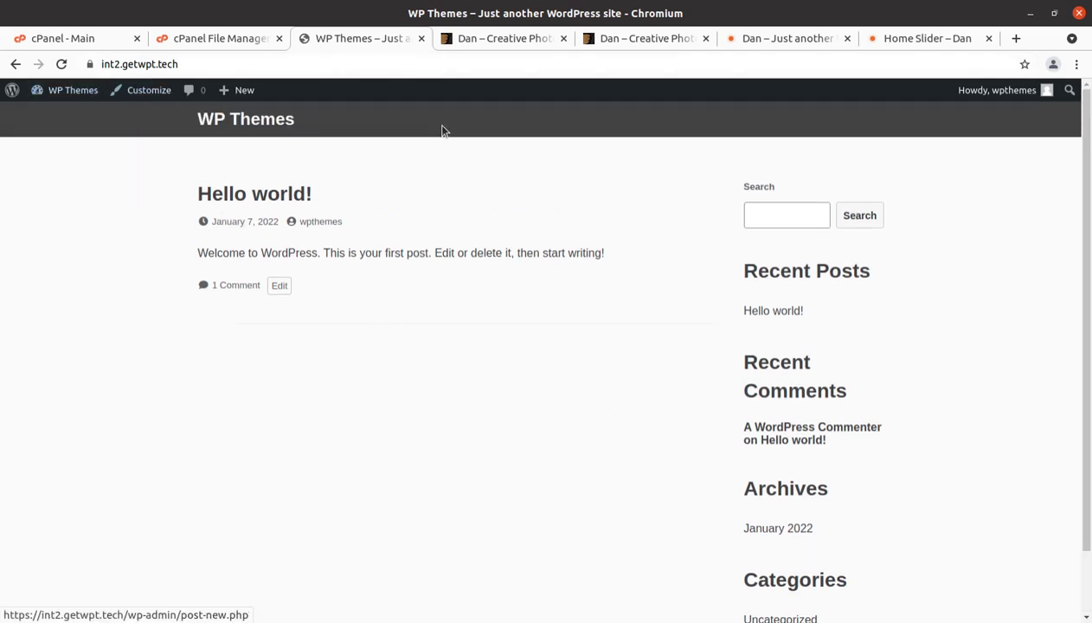
pyautogui.moveTo(77, 92)
pyautogui.click(54, 116)
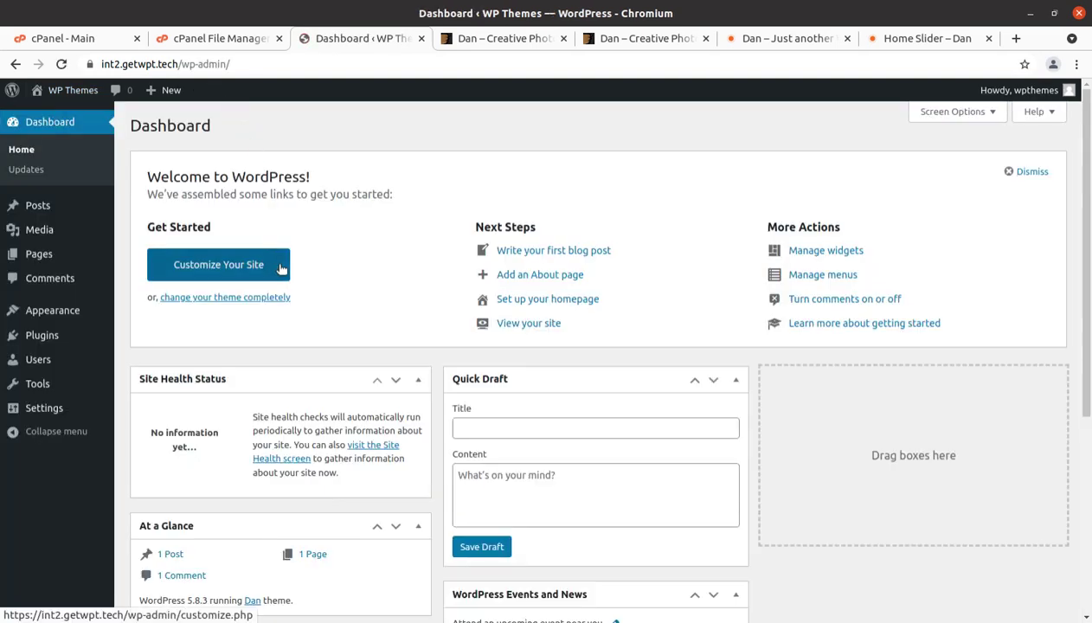
pyautogui.moveTo(71, 348)
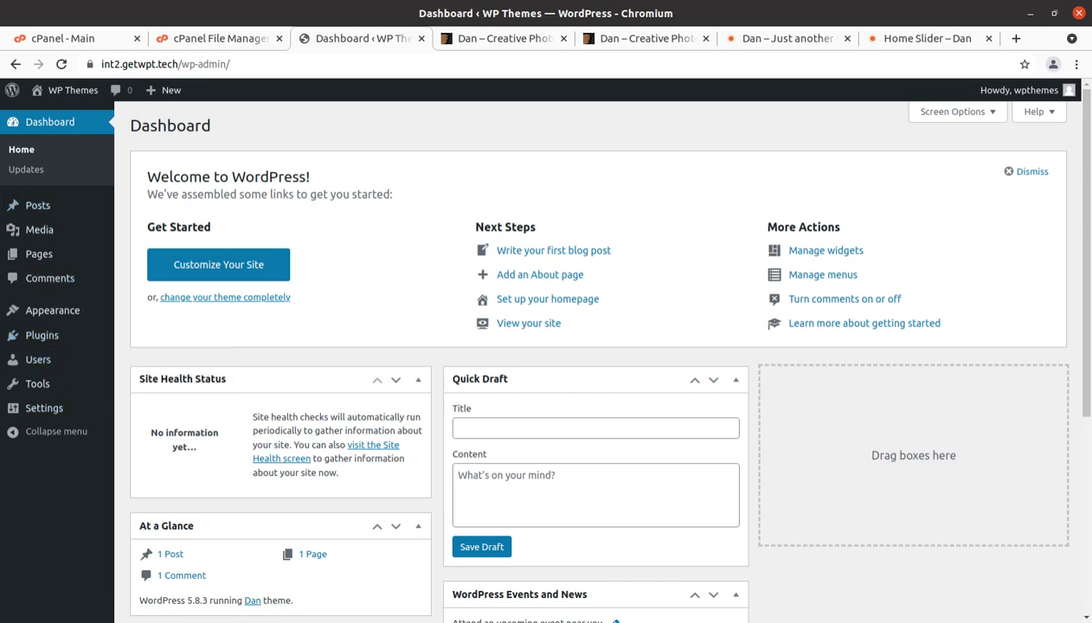
pyautogui.click(10, 9)
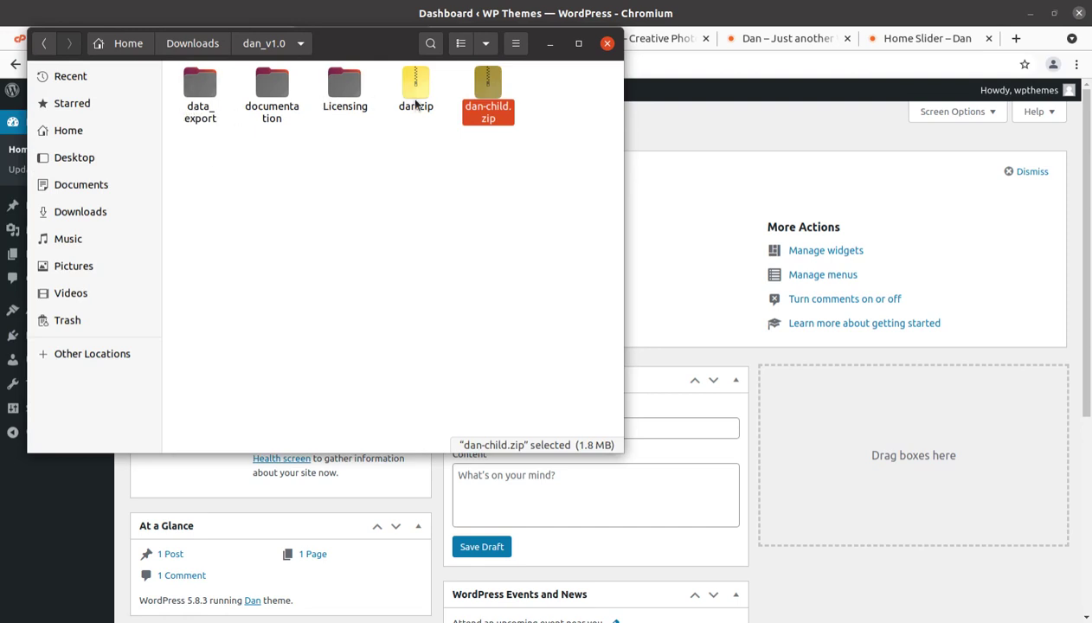
pyautogui.click(549, 44)
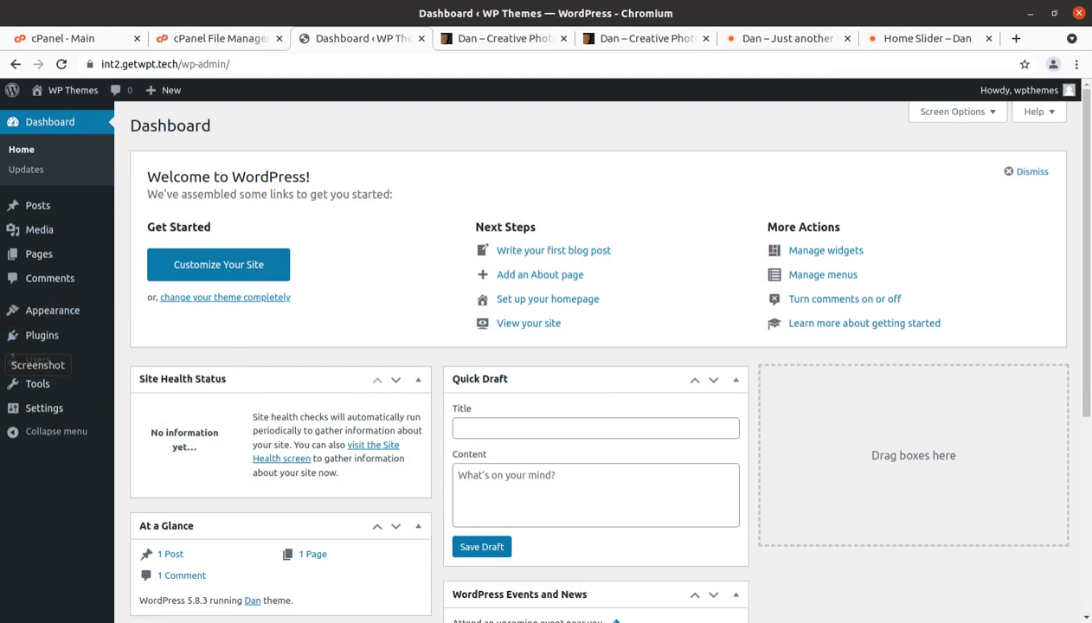
pyautogui.click(3, 316)
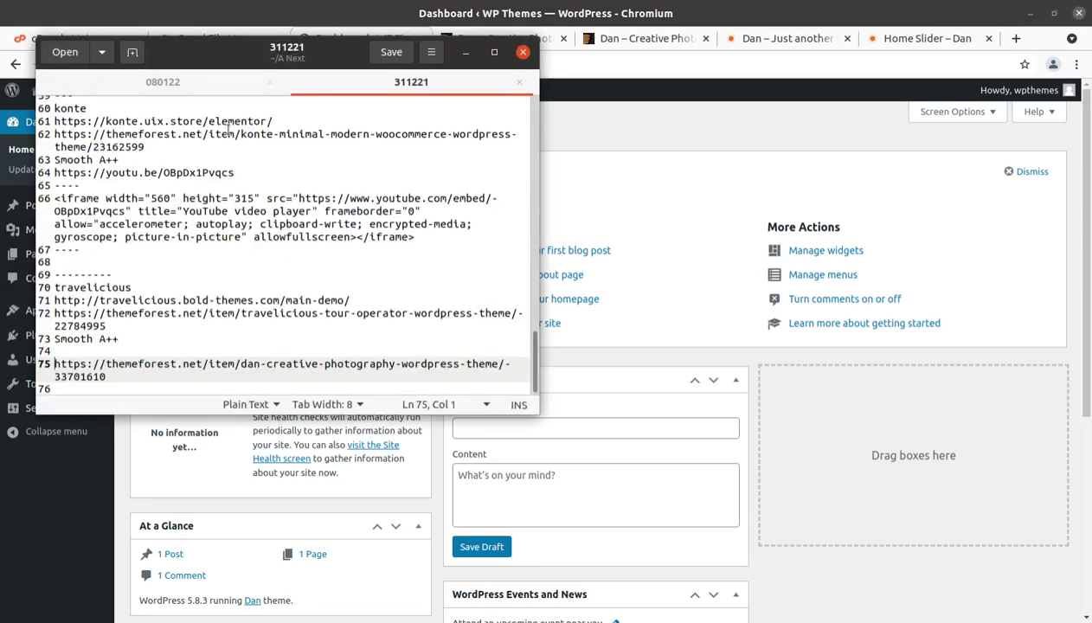
pyautogui.click(269, 82)
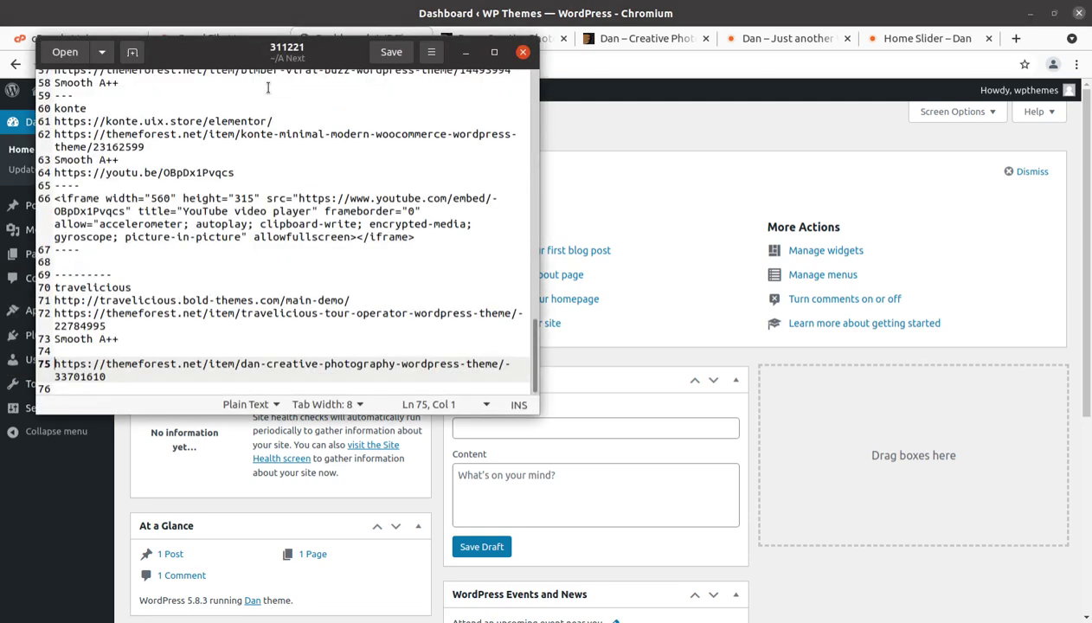
pyautogui.click(466, 52)
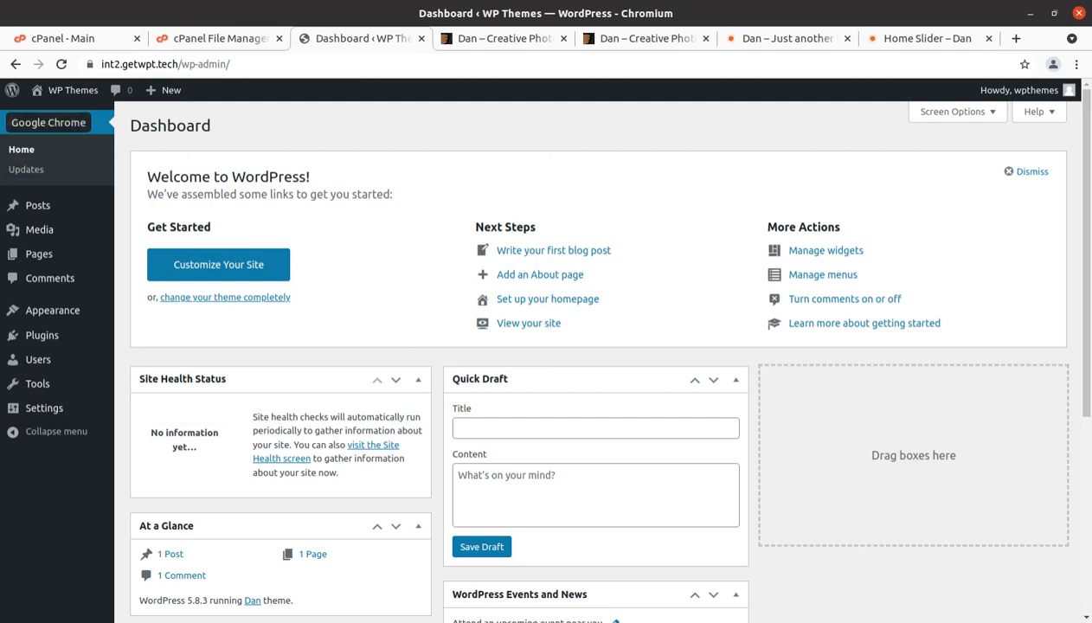
# Switch to the file manager and open index.html from the dan_v1.0/documentation/doc-dan folder in the browser
pyautogui.click(5, 26)
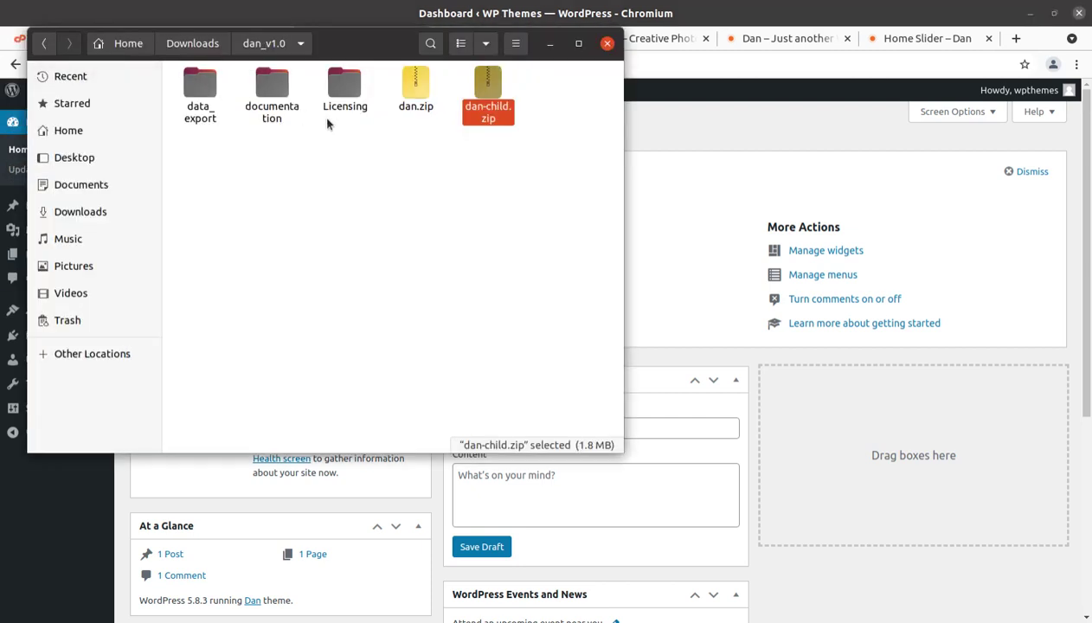
pyautogui.doubleClick(277, 91)
pyautogui.doubleClick(216, 91)
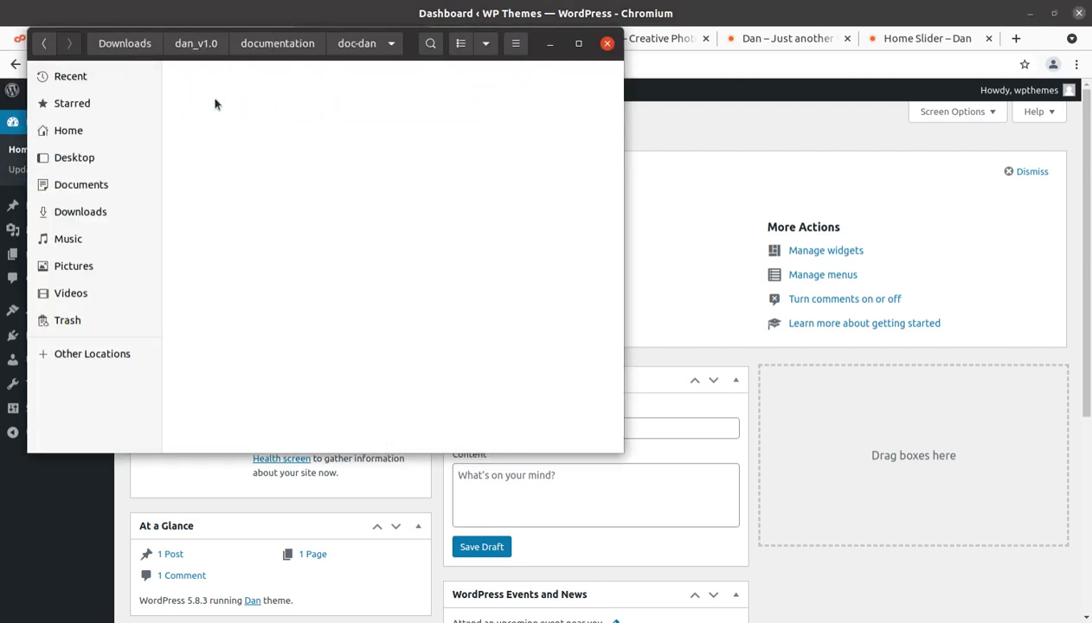
pyautogui.doubleClick(288, 86)
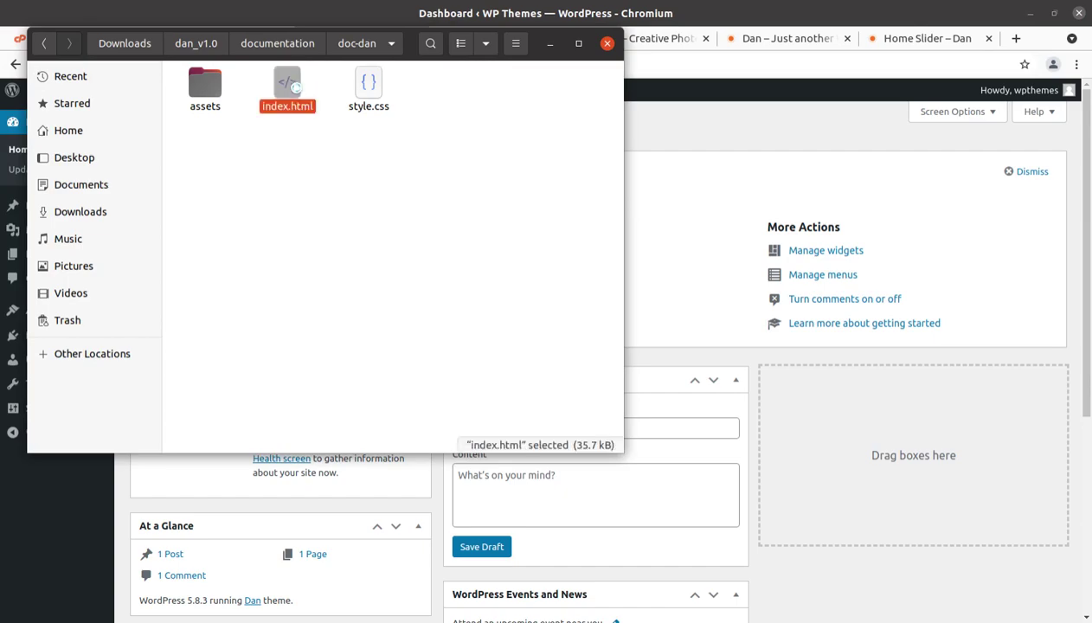
# Read the documentation's WordPress information, theme requirements and What's Included sections
pyautogui.scroll(-10, 364, 238)
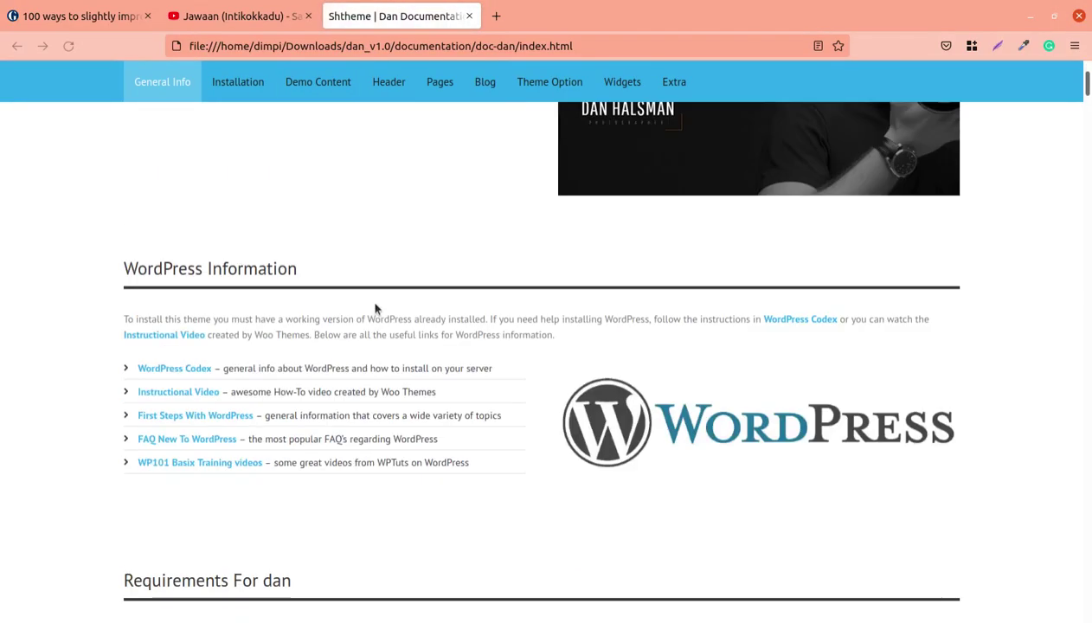
pyautogui.scroll(-2, 229, 312)
pyautogui.scroll(3, 229, 312)
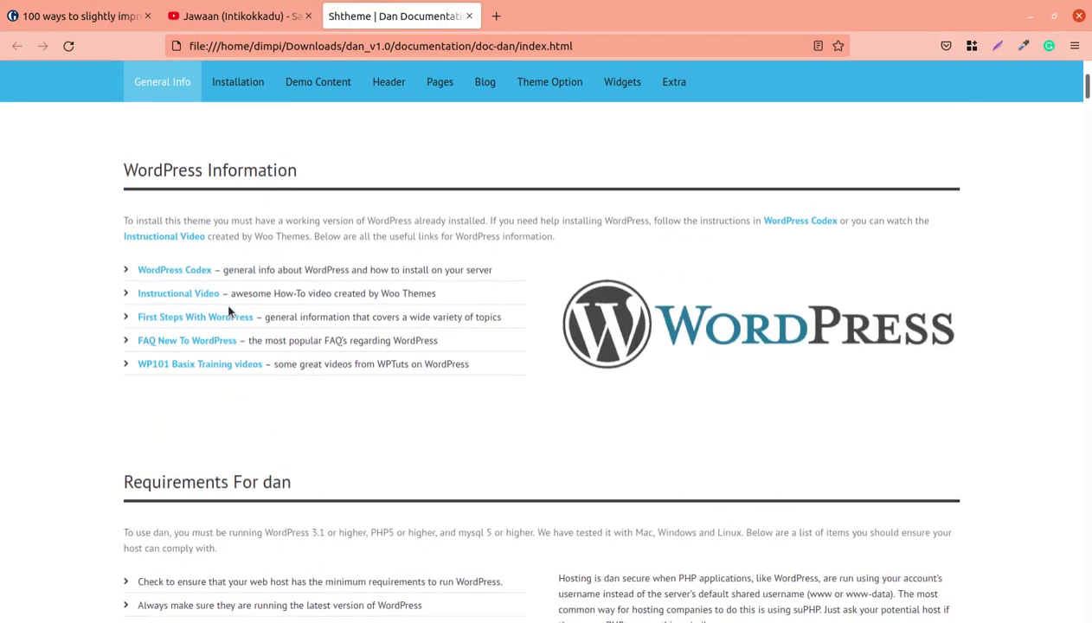
pyautogui.scroll(-1, 227, 305)
pyautogui.scroll(-6, 229, 305)
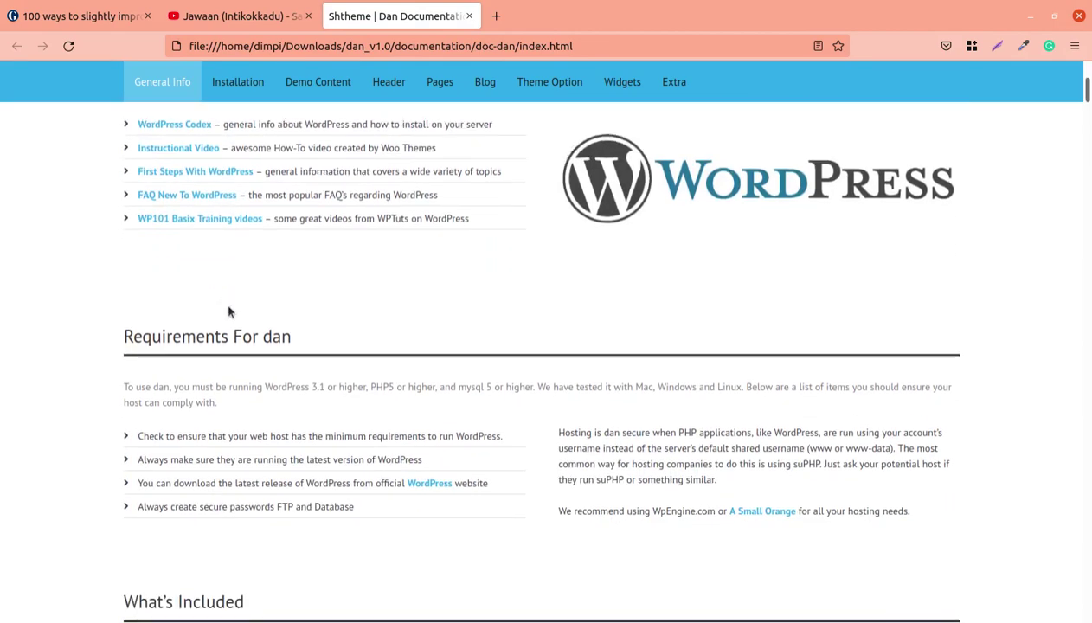
pyautogui.scroll(-1, 413, 298)
pyautogui.scroll(-3, 413, 298)
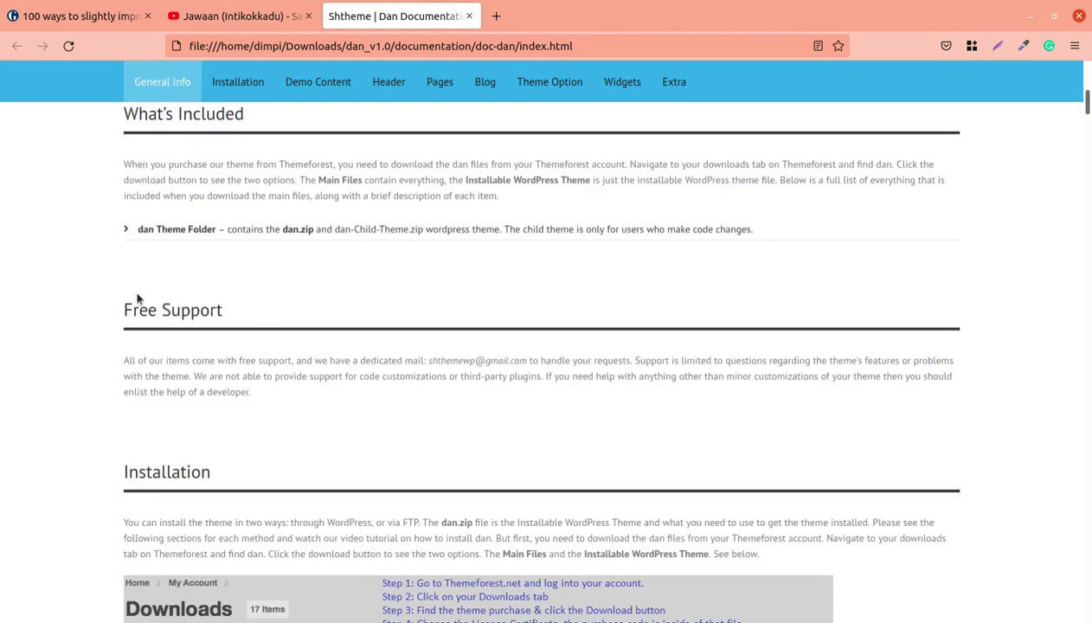
pyautogui.scroll(2, 165, 299)
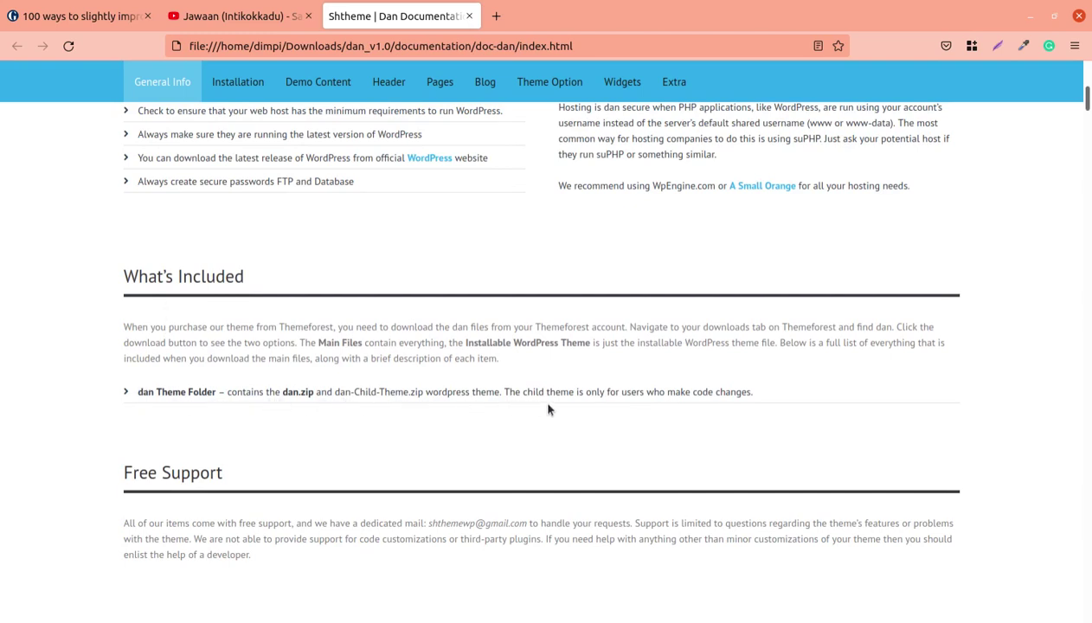
# Review the documentation's WordPress and FTP installation instructions and its Demo Content section
pyautogui.scroll(-6, 562, 410)
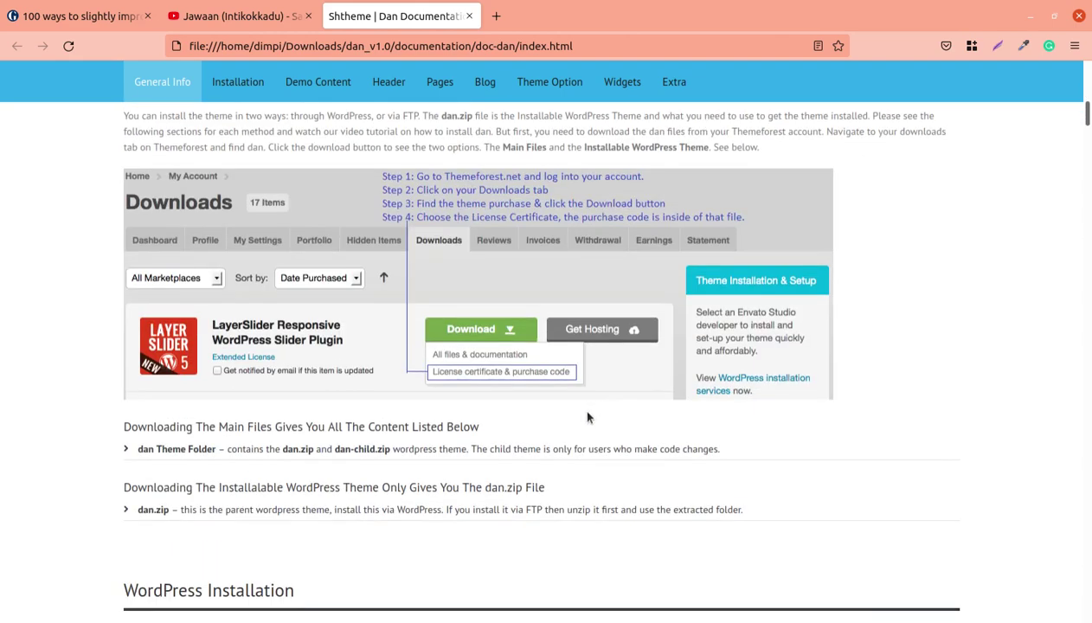
pyautogui.scroll(-4, 426, 413)
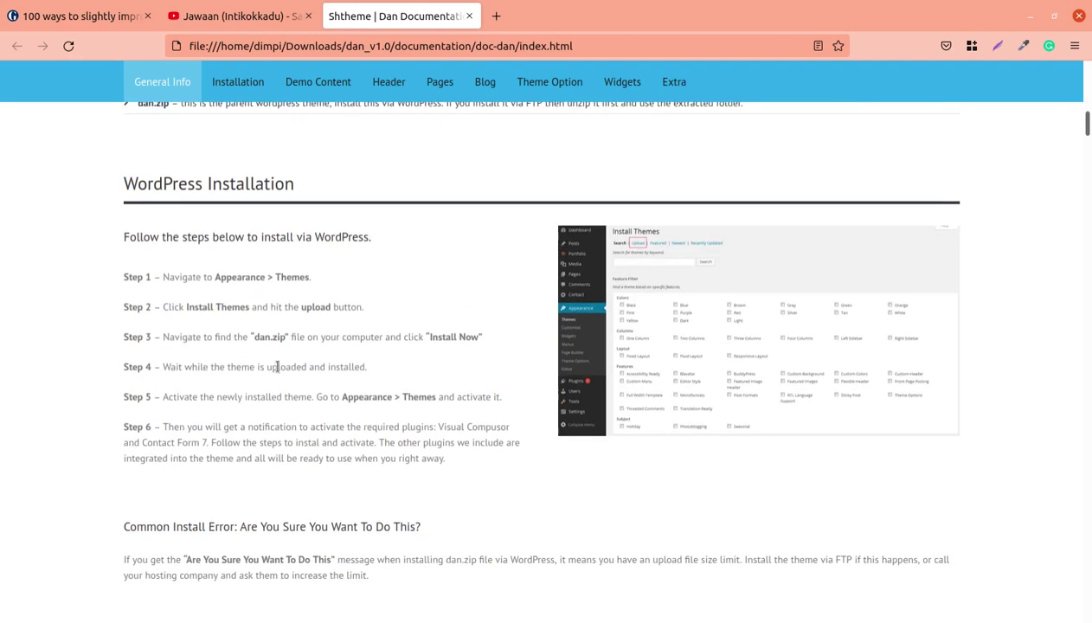
pyautogui.scroll(-5, 413, 387)
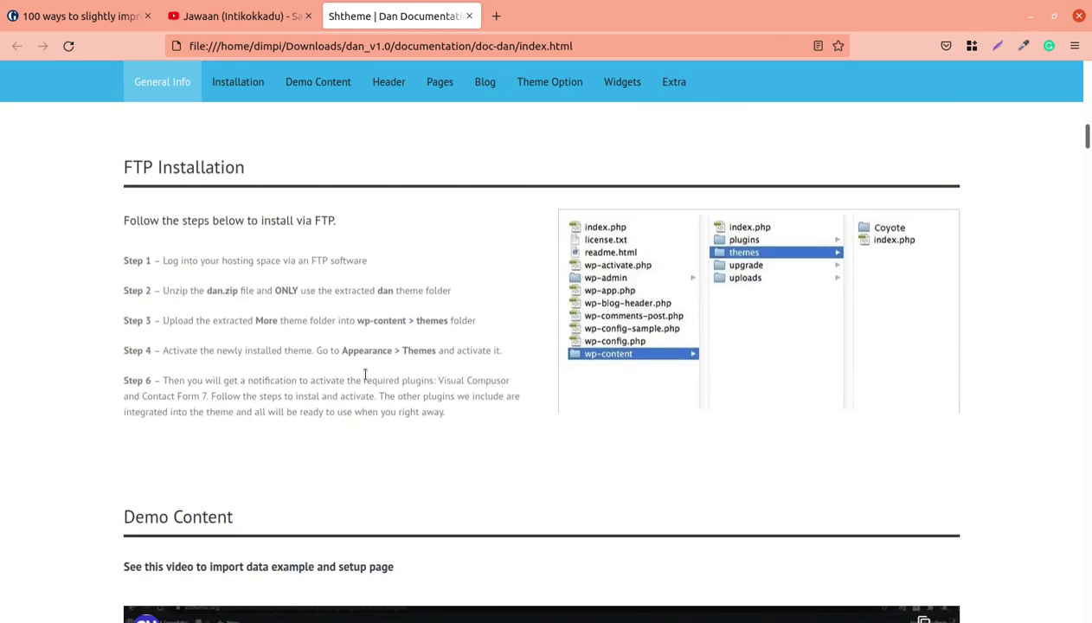
pyautogui.scroll(-3, 197, 315)
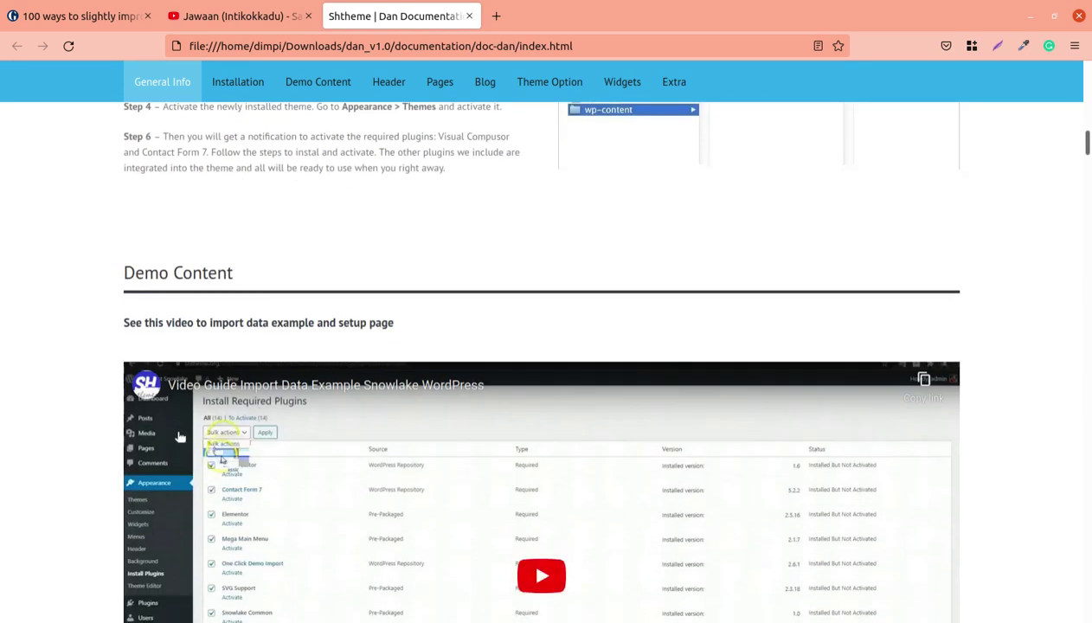
pyautogui.scroll(-1, 281, 488)
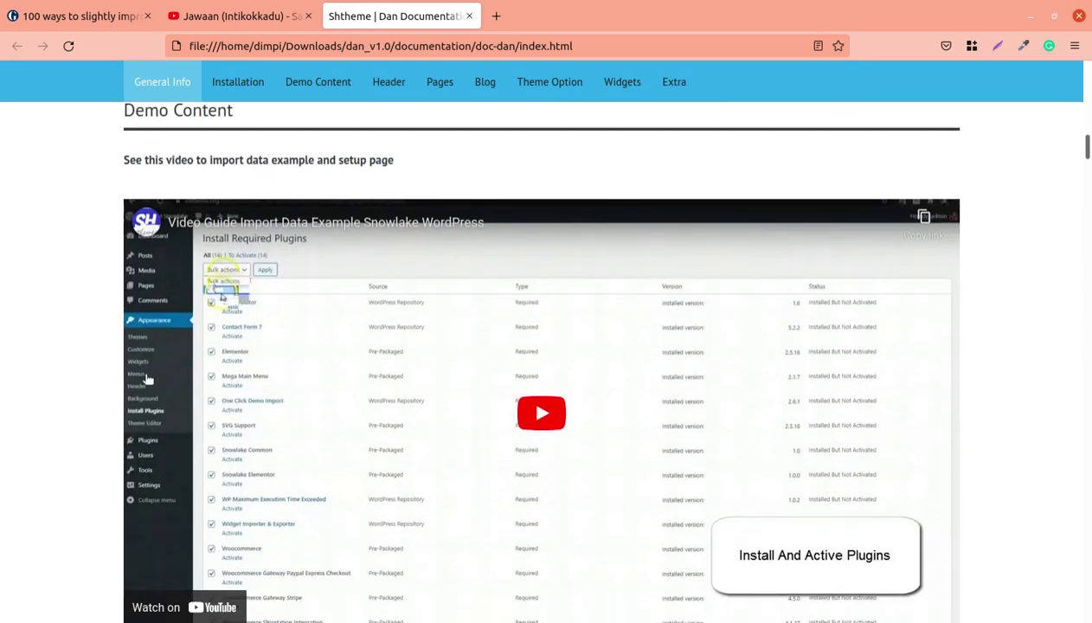
pyautogui.scroll(3, 148, 380)
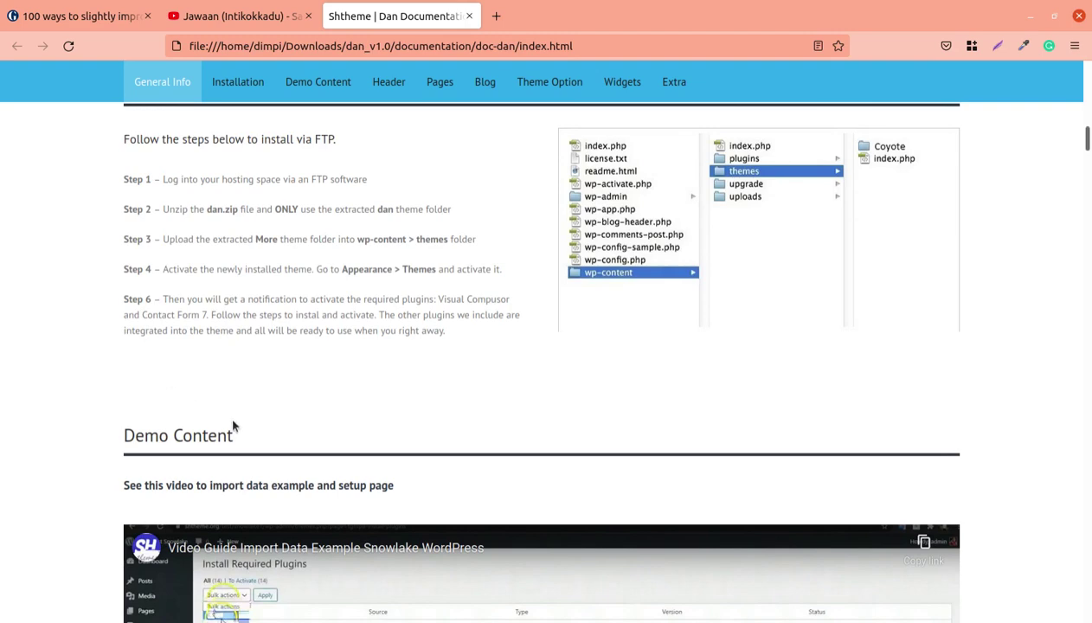
pyautogui.scroll(-3, 268, 427)
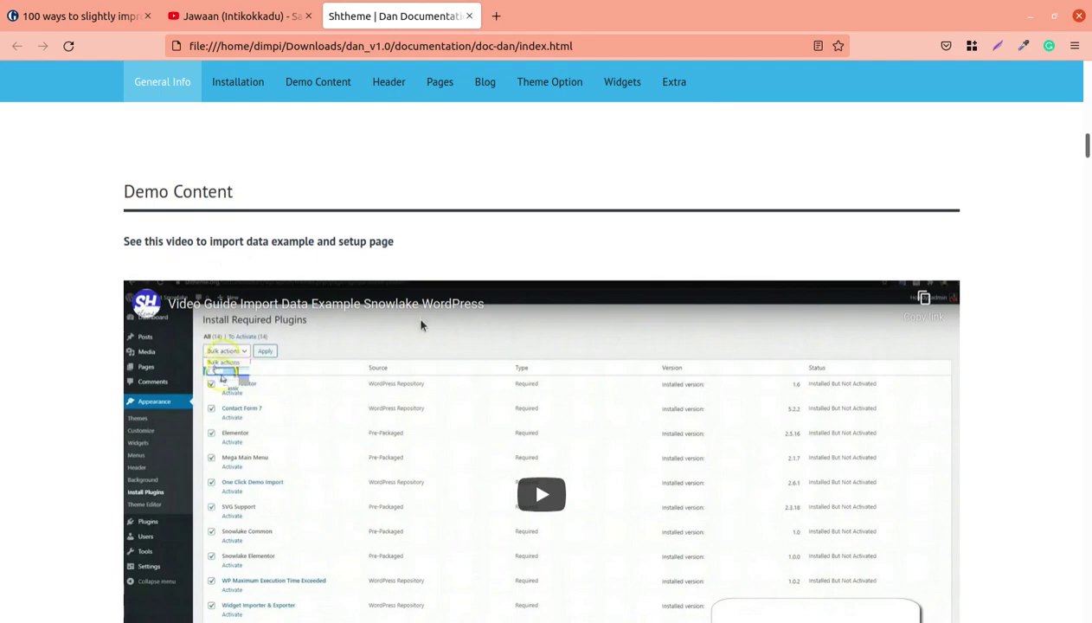
pyautogui.scroll(-3, 421, 325)
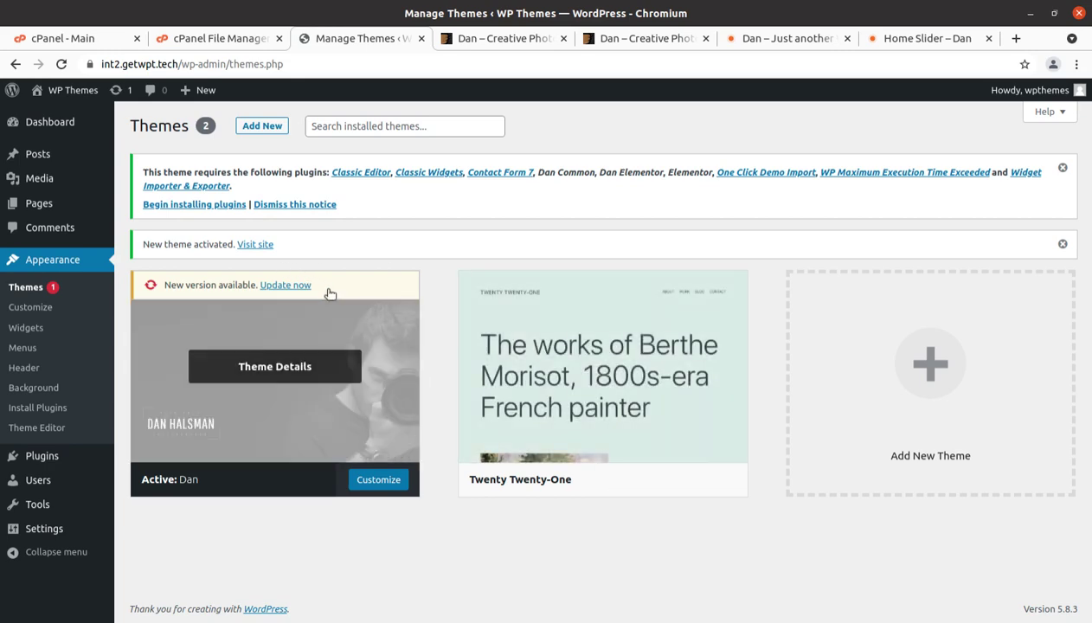
# Update the active Dan theme to the new version, close its details and reload the Themes page
pyautogui.moveTo(311, 290); pyautogui.dragTo(175, 292)
pyautogui.click(177, 294)
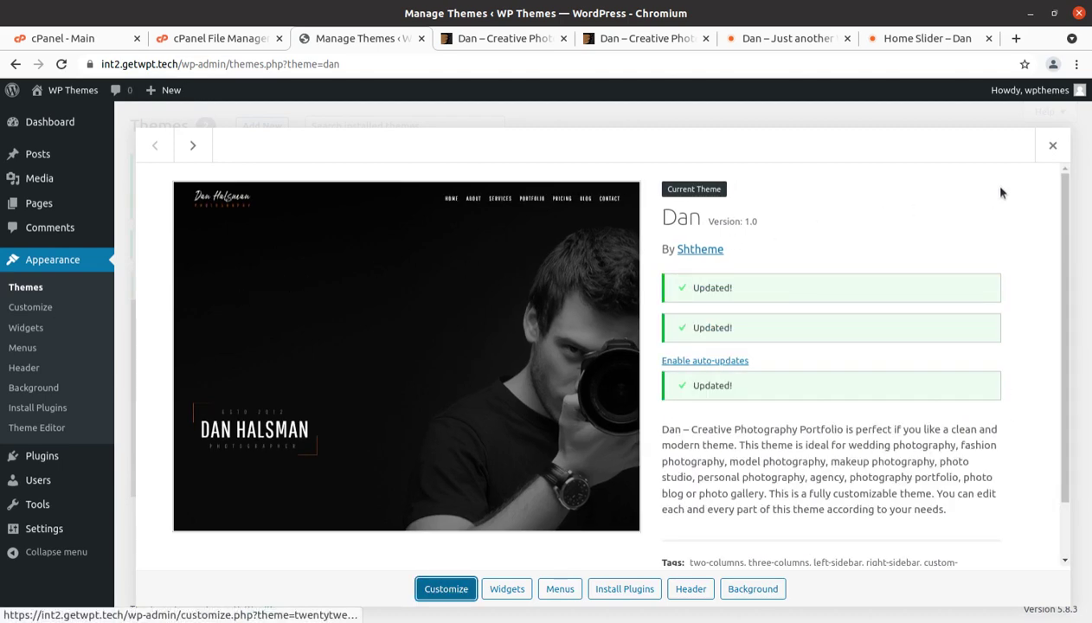
pyautogui.click(1051, 146)
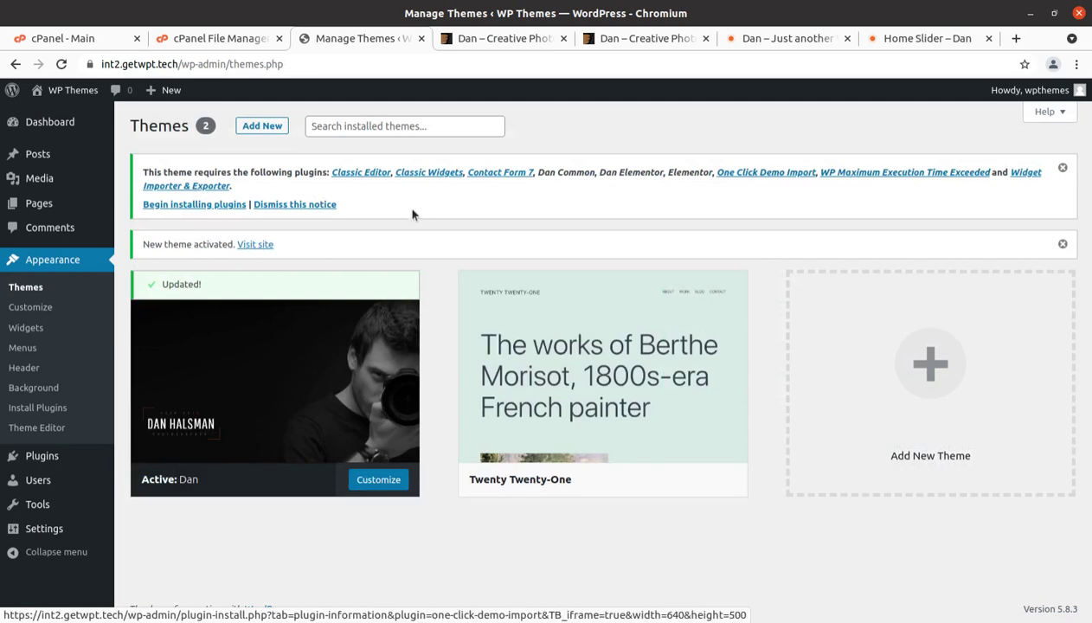
pyautogui.click(60, 64)
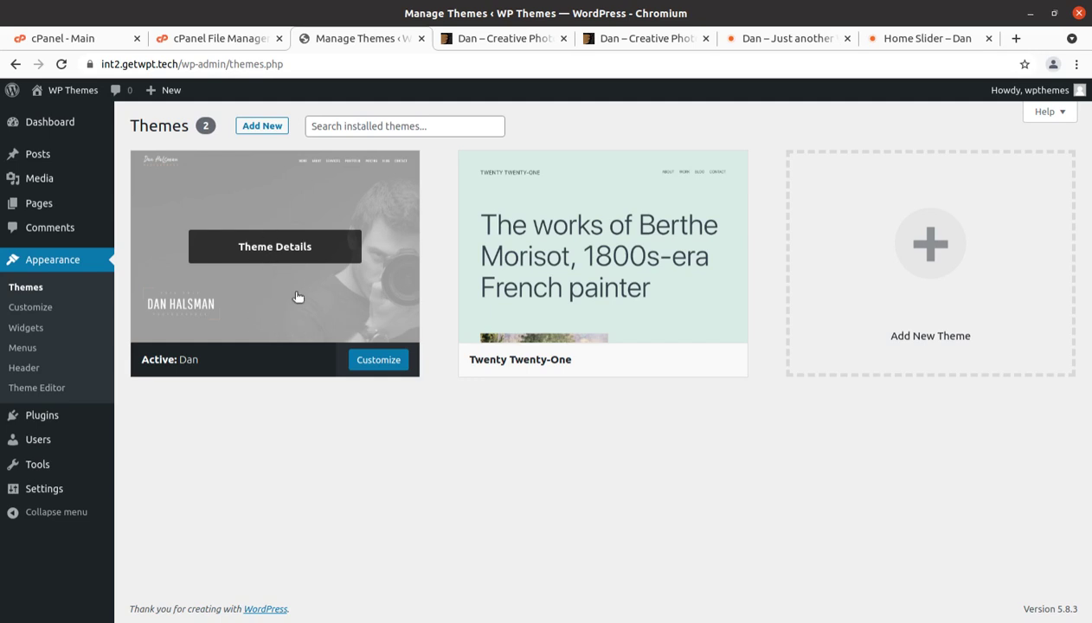
# Check the active Dan theme's details and close them
pyautogui.click(272, 250)
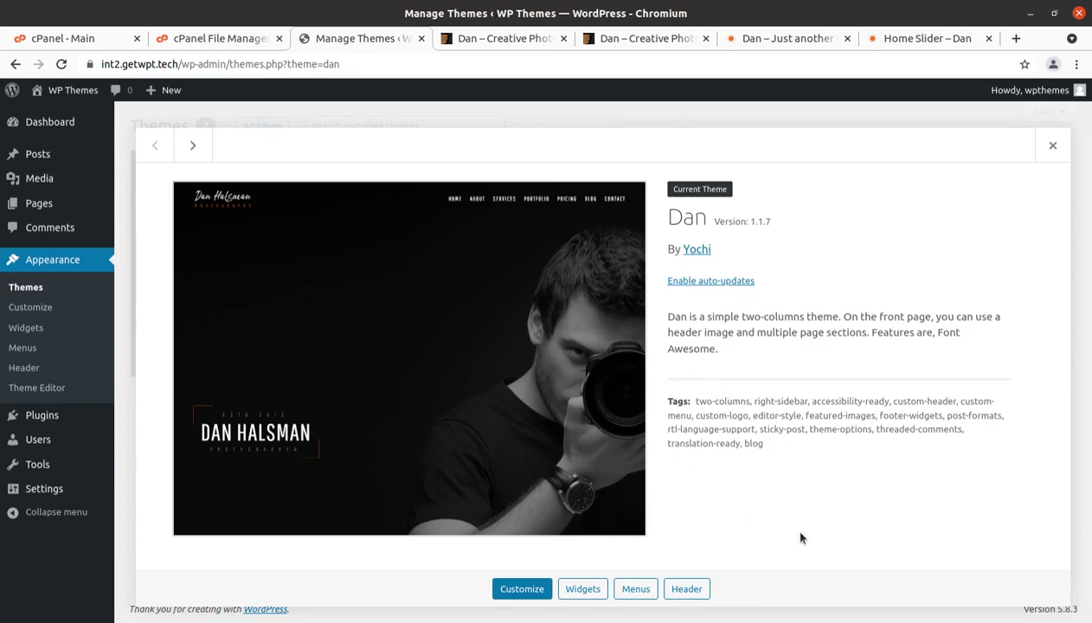
pyautogui.click(1052, 145)
pyautogui.click(320, 258)
pyautogui.click(1053, 146)
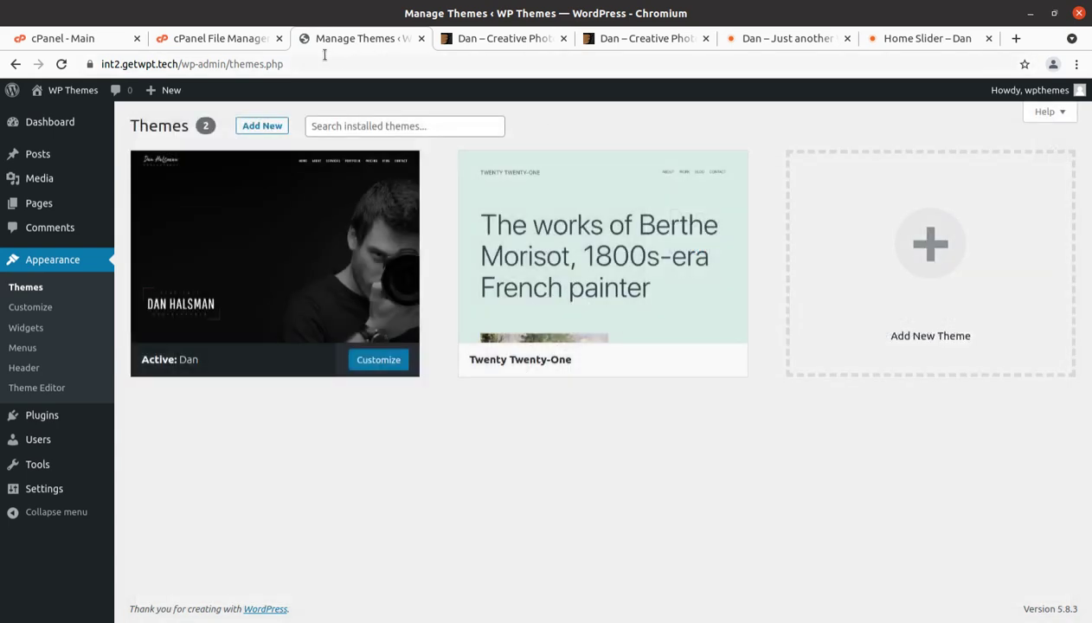
# Switch to the cPanel File Manager and reload the themes folder listing
pyautogui.click(222, 39)
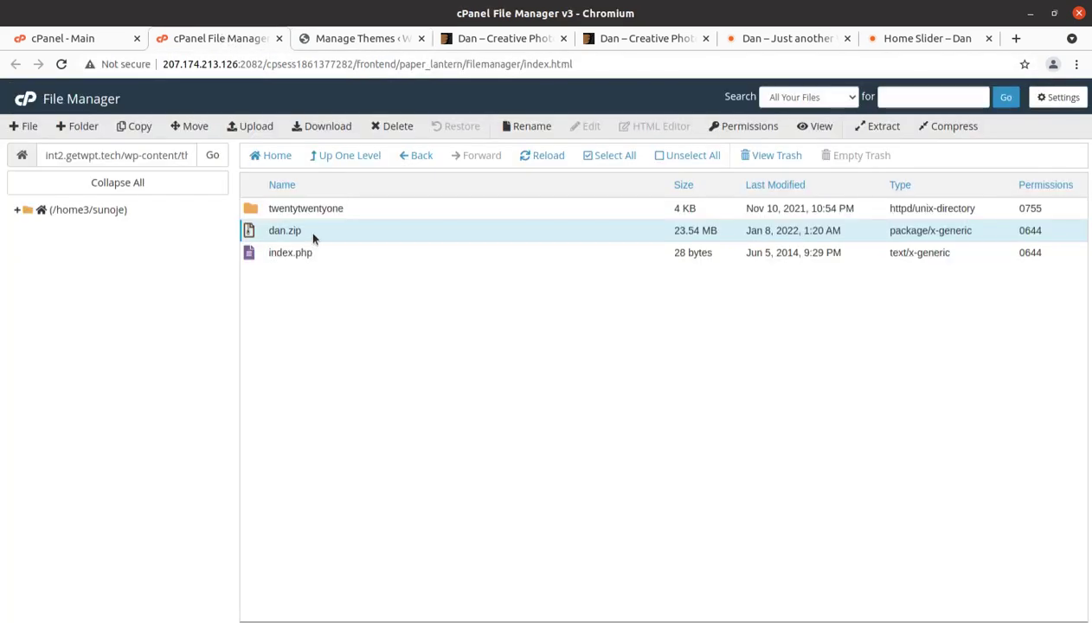
pyautogui.keyDown('ctrl'); pyautogui.click(313, 239); pyautogui.keyUp('ctrl')
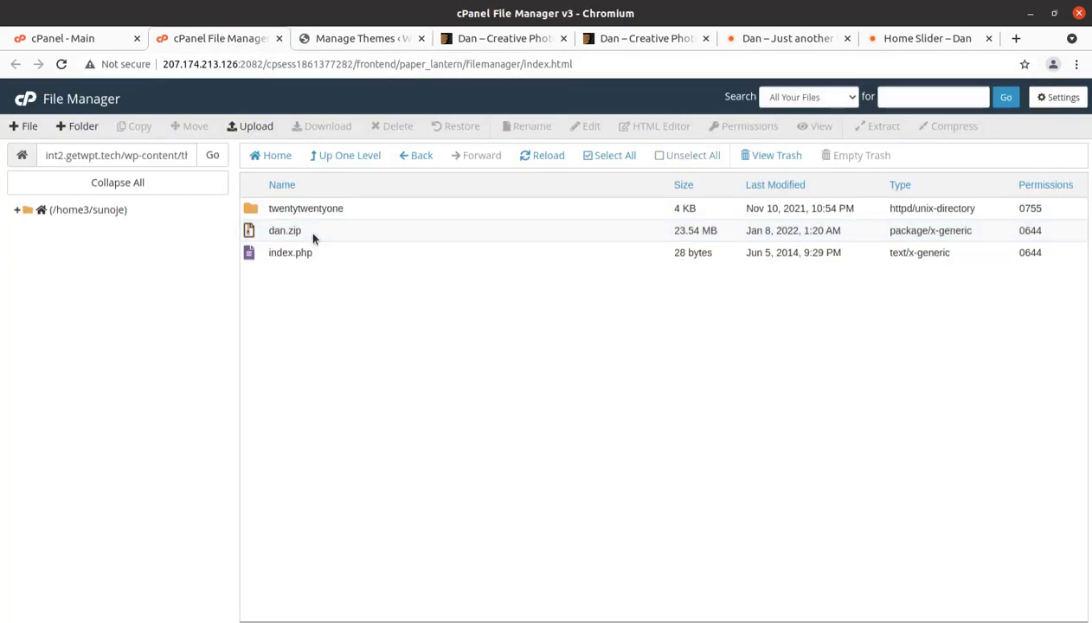
pyautogui.click(545, 161)
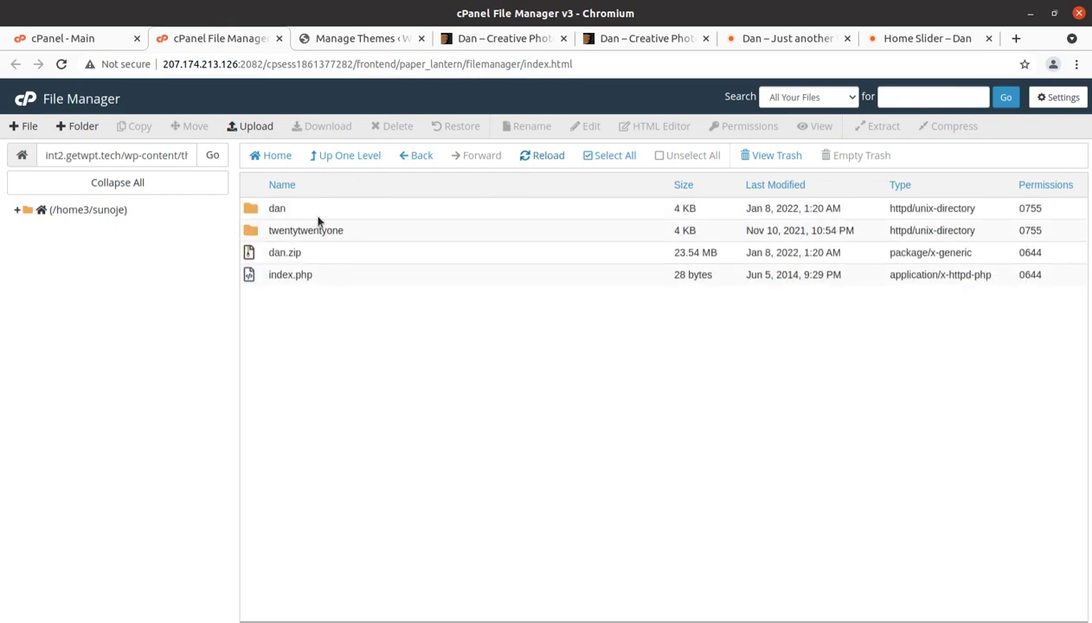
# Return to the WordPress Themes page and activate the Twenty Twenty-One theme
pyautogui.click(365, 39)
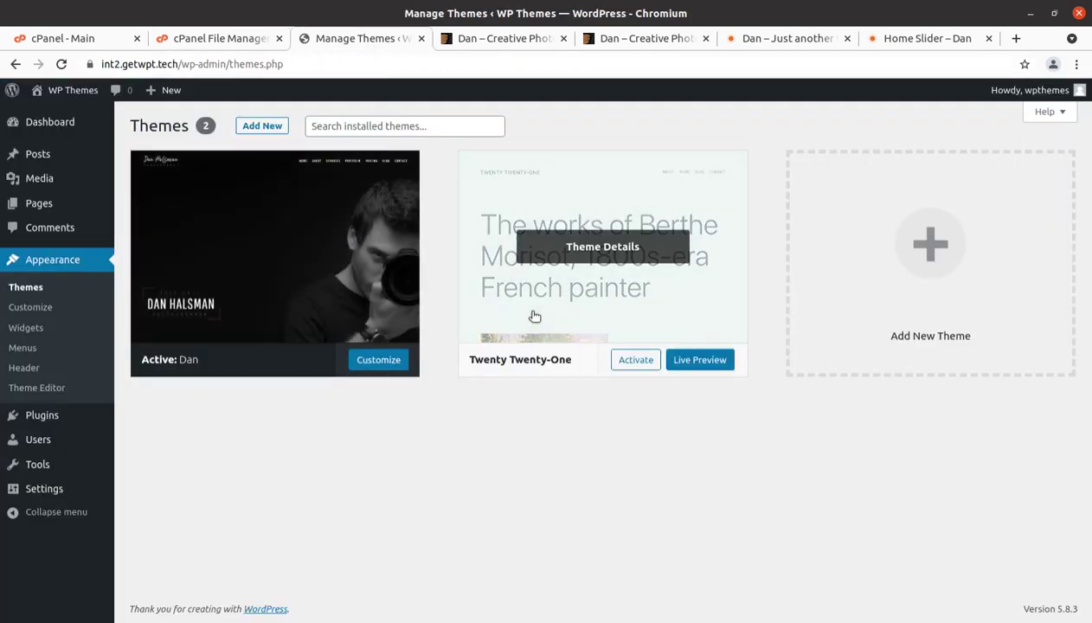
pyautogui.click(635, 360)
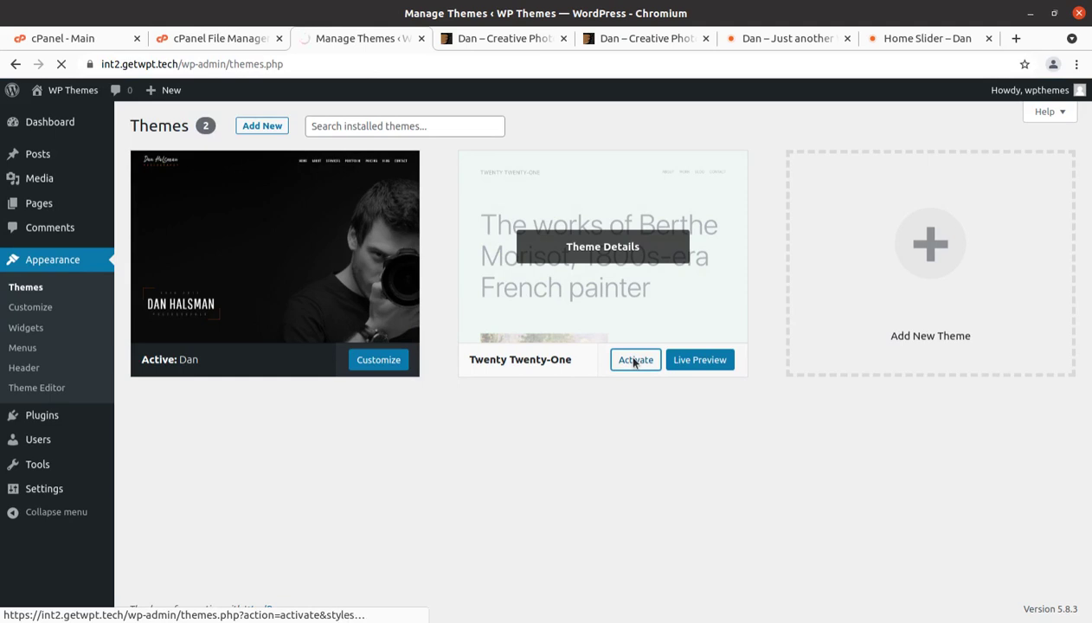
pyautogui.moveTo(502, 411)
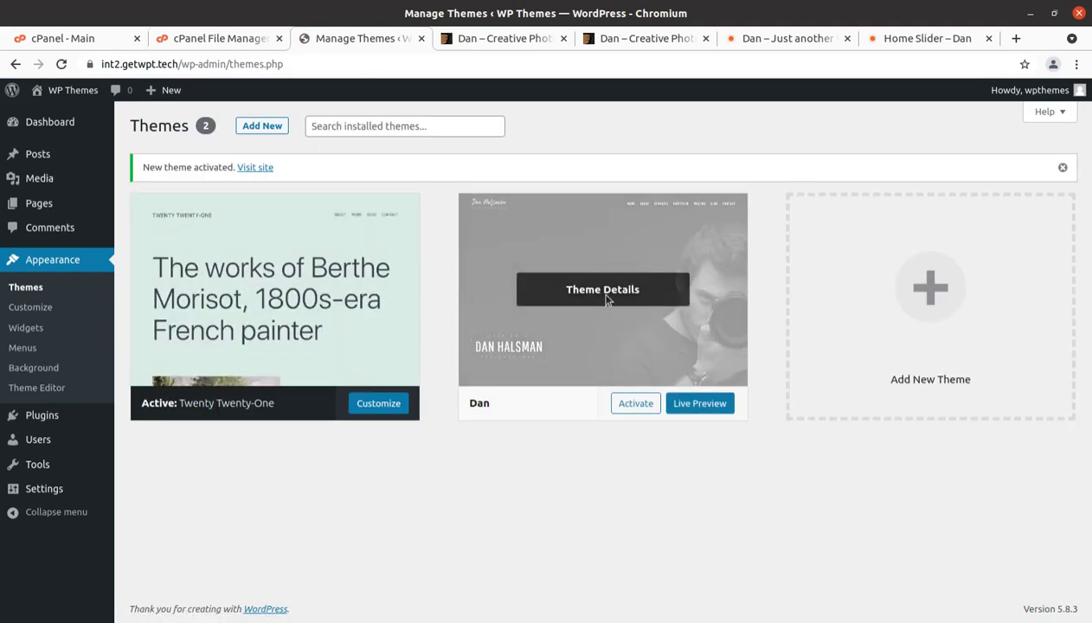
# Delete the inactive Dan theme from its theme details and confirm the deletion
pyautogui.click(606, 299)
pyautogui.click(1037, 589)
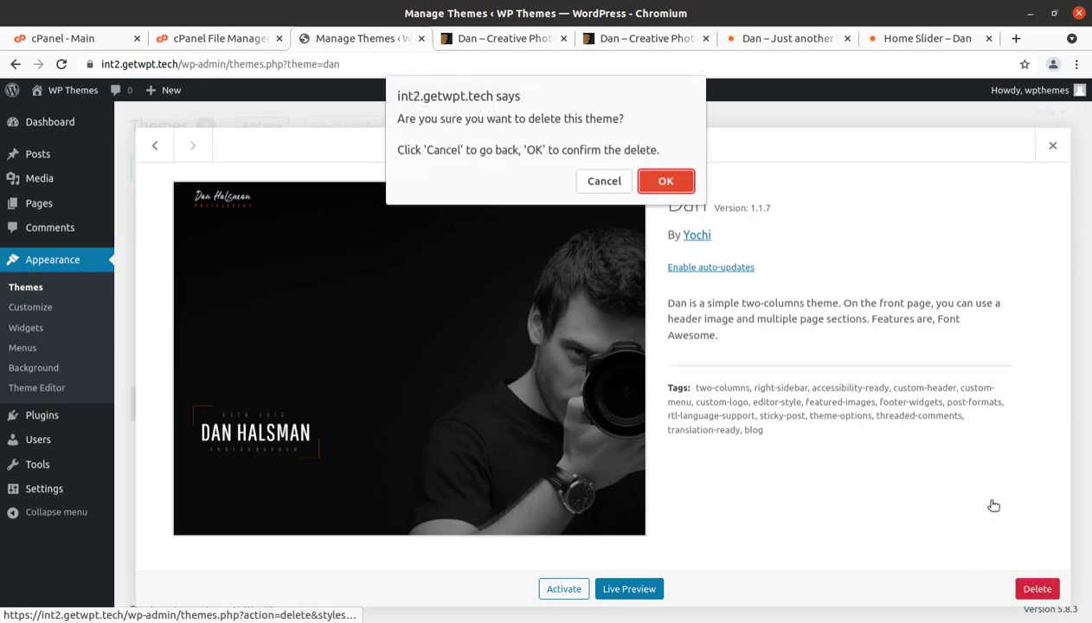
pyautogui.click(663, 183)
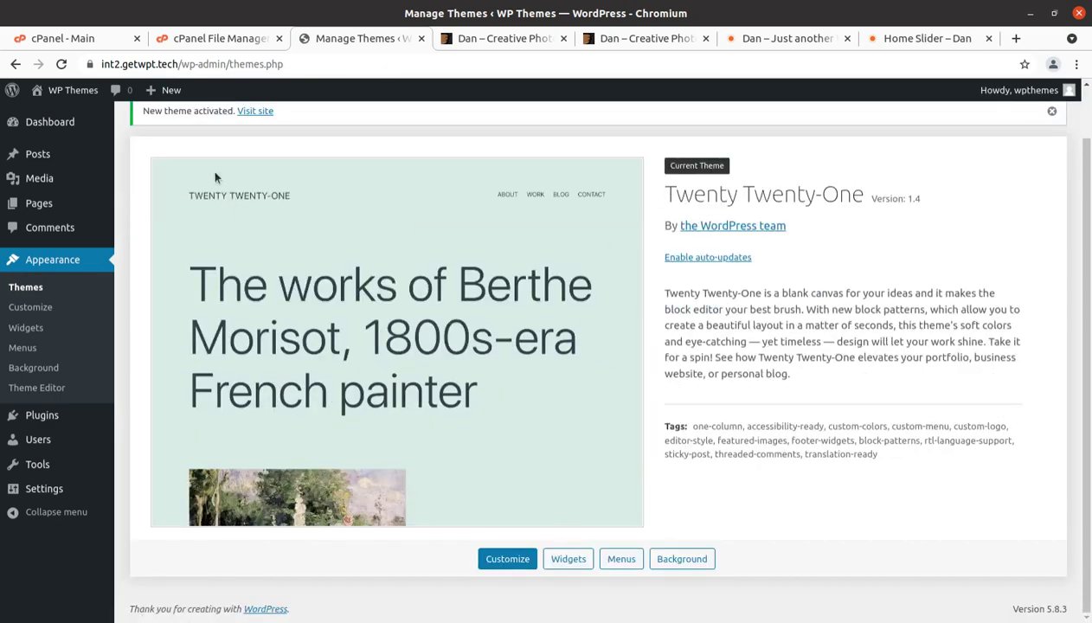
# In the cPanel File Manager, extract dan.zip into the themes folder again, reloading the listing before and after
pyautogui.click(205, 40)
pyautogui.click(342, 256)
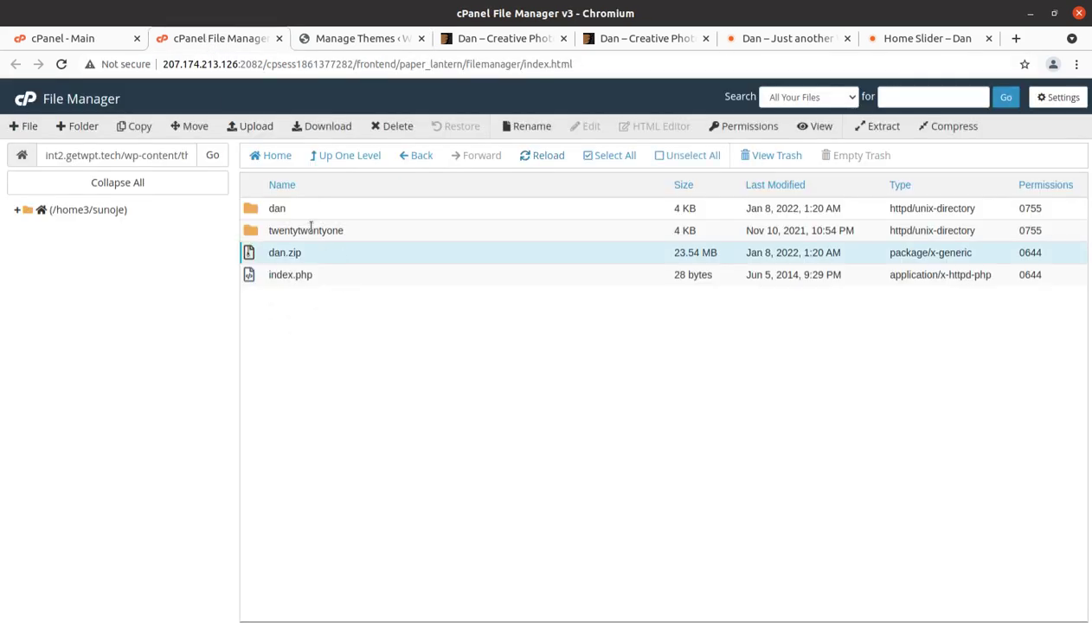
pyautogui.click(546, 157)
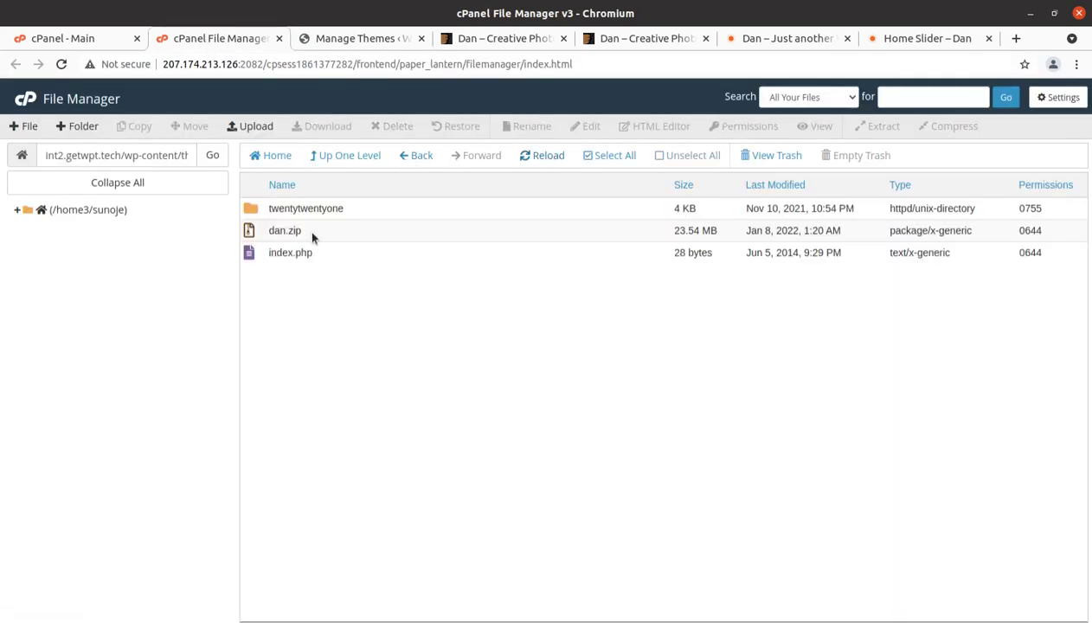
pyautogui.click(326, 235)
pyautogui.rightClick(327, 235)
pyautogui.click(360, 392)
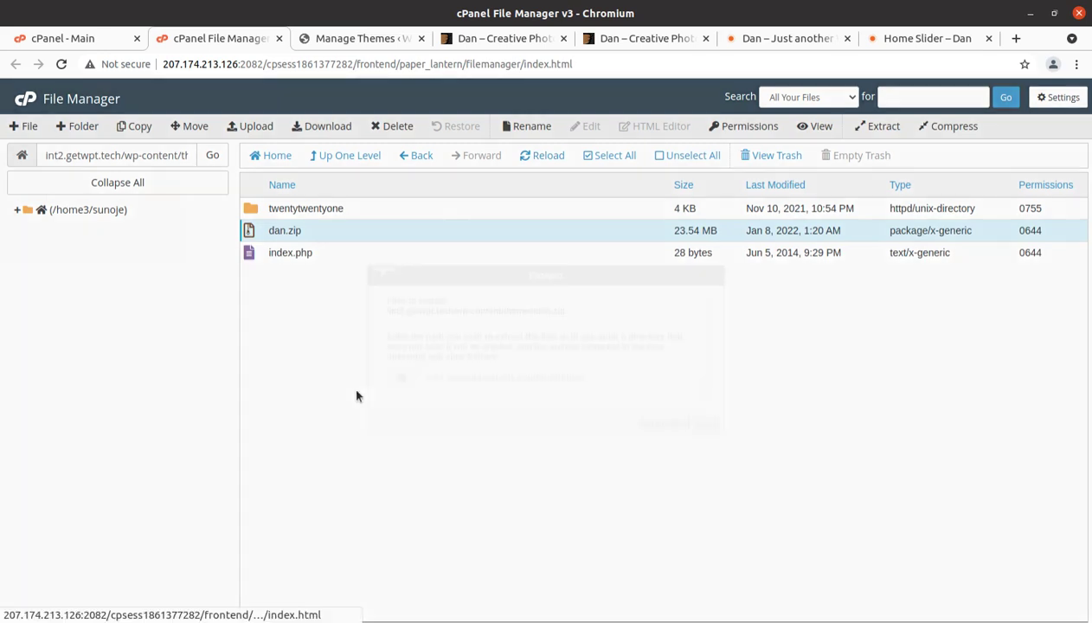
pyautogui.click(663, 422)
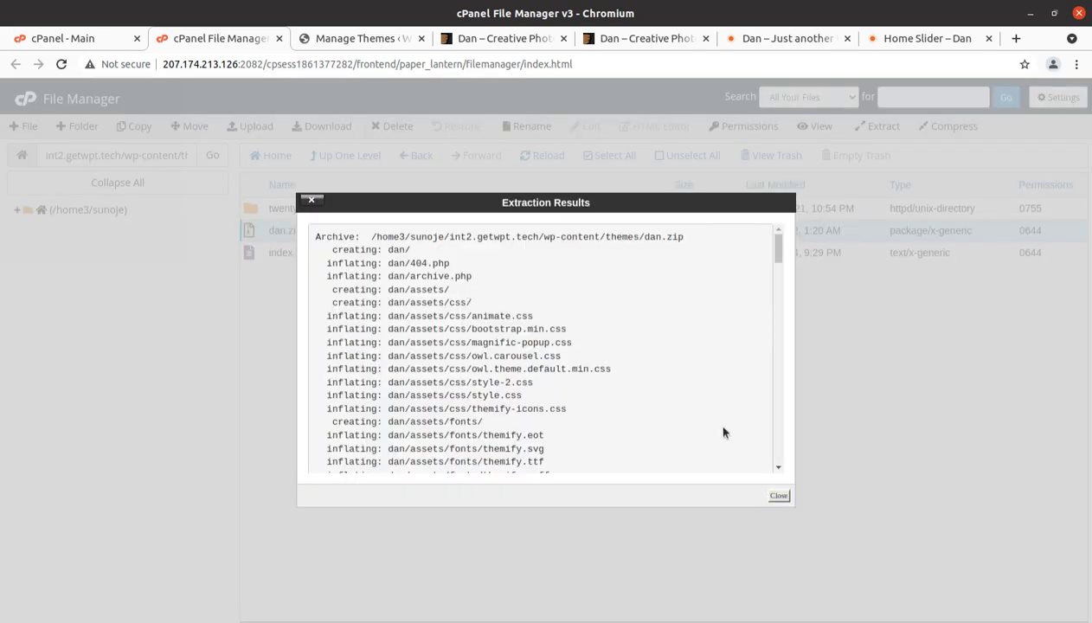
pyautogui.click(779, 497)
pyautogui.click(528, 155)
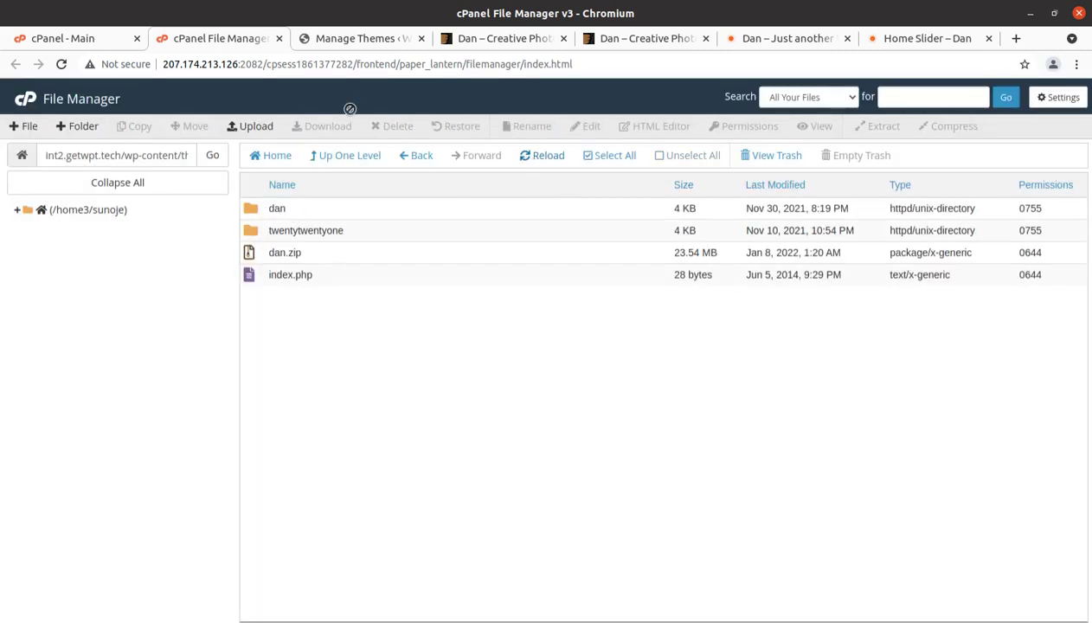
# Reload the WordPress Themes page and activate the Dan theme
pyautogui.click(356, 39)
pyautogui.scroll(1, 407, 308)
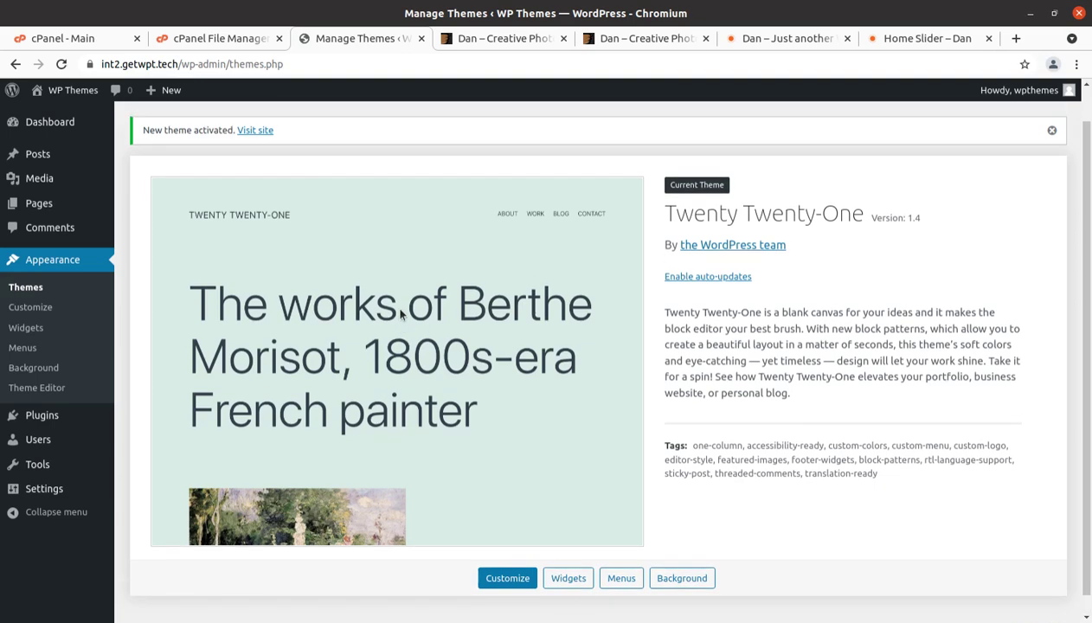
pyautogui.click(33, 294)
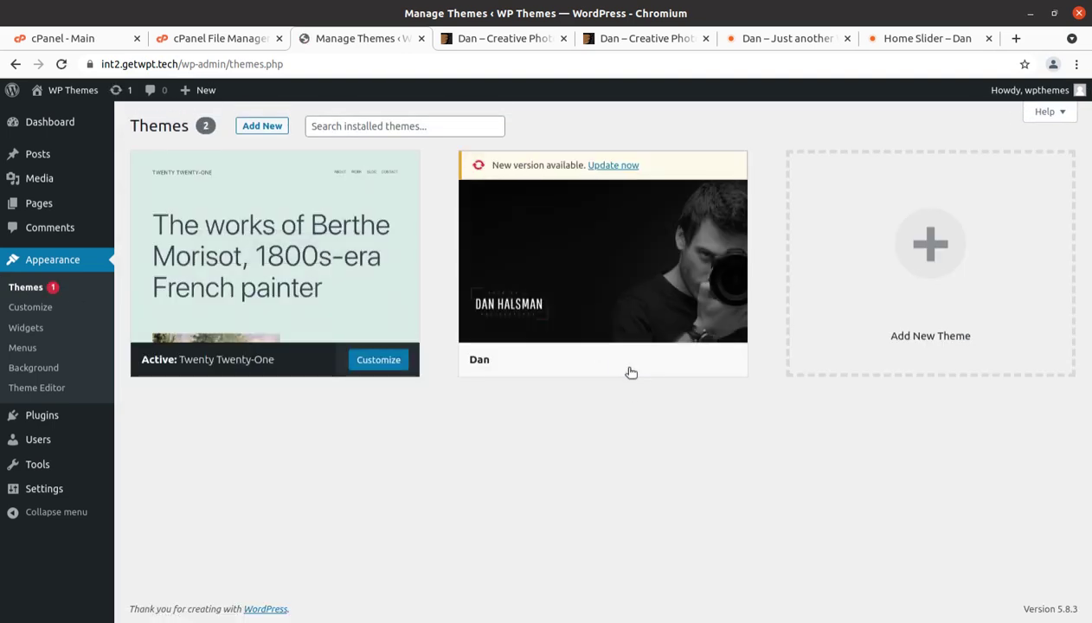
pyautogui.click(629, 367)
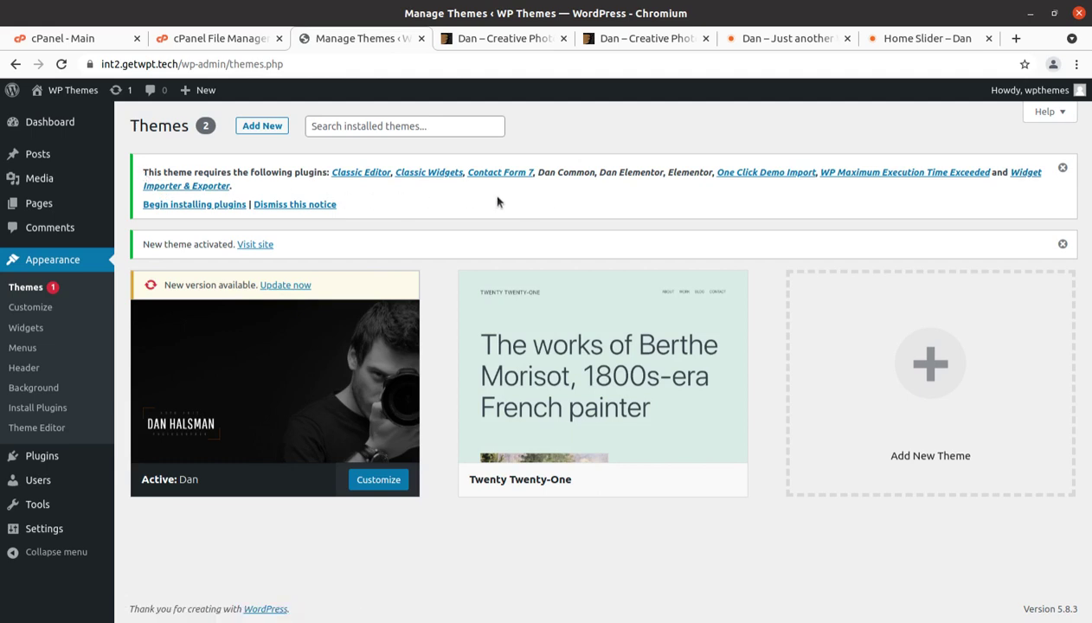
# Begin installing the theme's required plugins and look over the whole plugin list
pyautogui.click(187, 208)
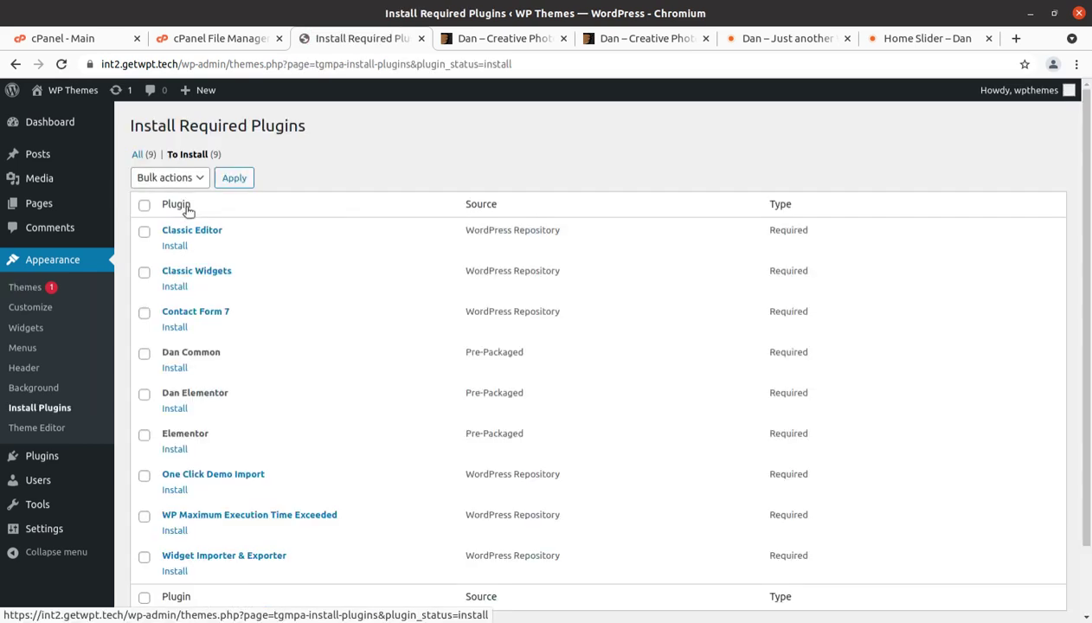
pyautogui.scroll(-2, 316, 309)
pyautogui.scroll(2, 315, 309)
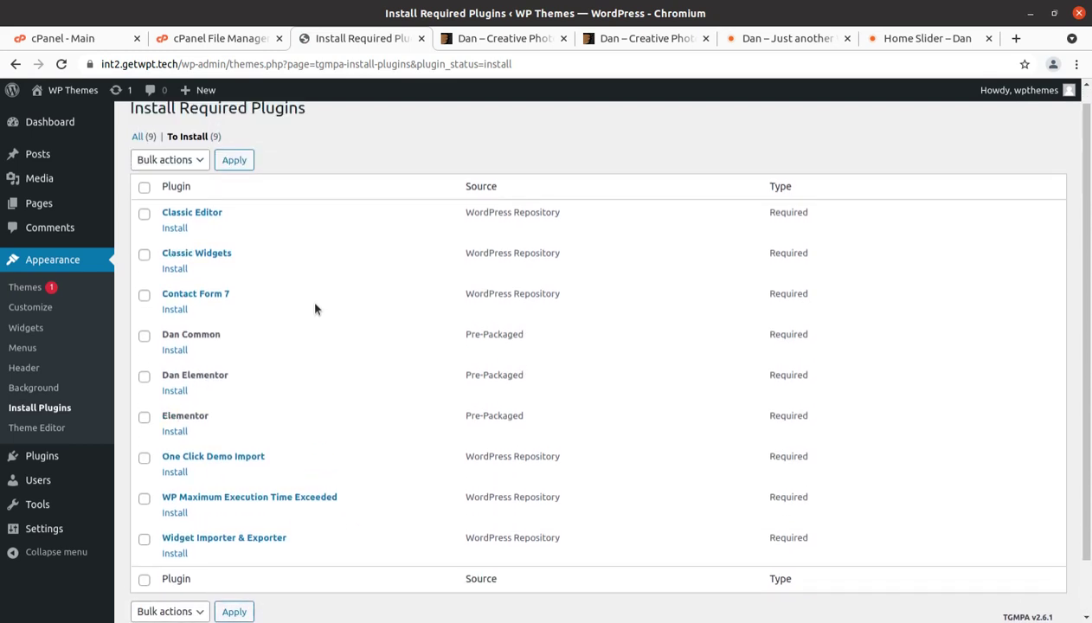
pyautogui.scroll(-2, 731, 260)
pyautogui.scroll(1, 737, 348)
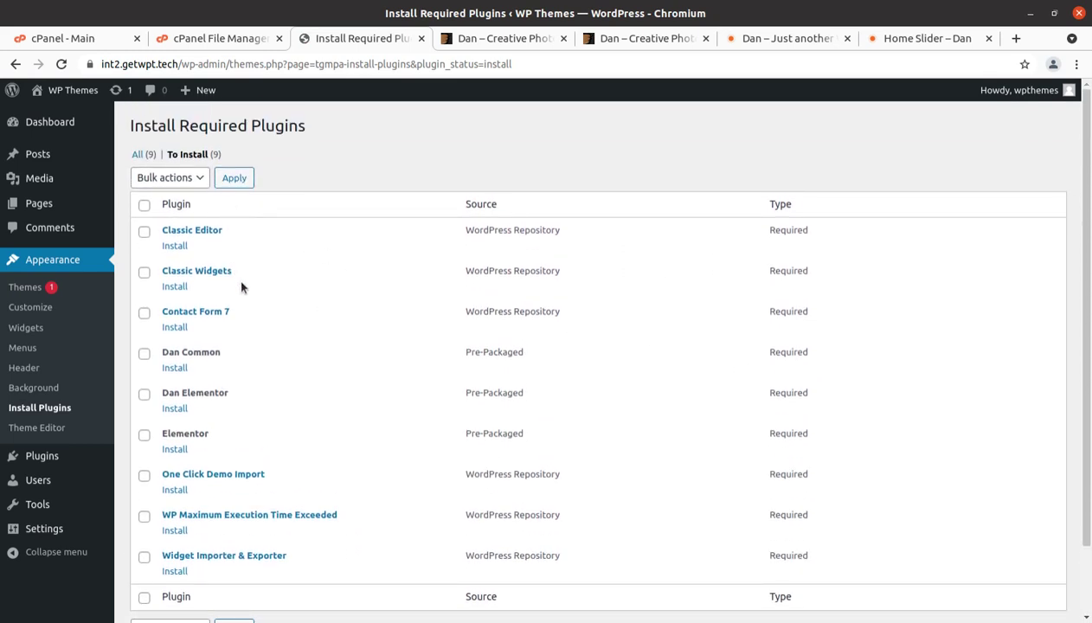
# Review the required plugins from Classic Editor through Elementor, including the source of Dan Common
pyautogui.moveTo(241, 239); pyautogui.dragTo(160, 231)
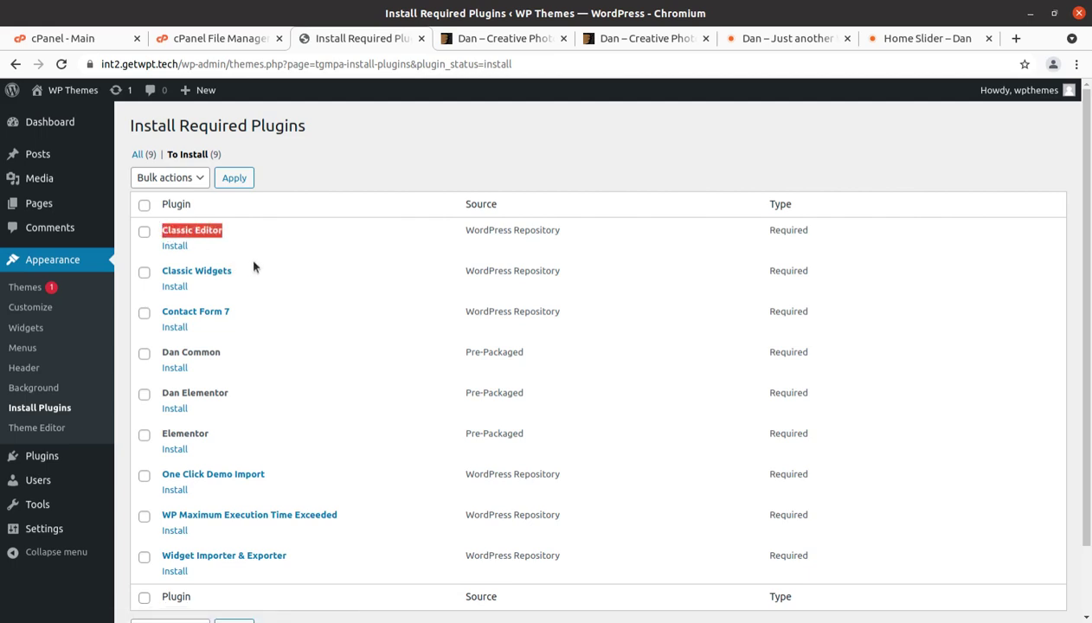
pyautogui.moveTo(235, 272); pyautogui.dragTo(167, 272)
pyautogui.moveTo(232, 312); pyautogui.dragTo(161, 312)
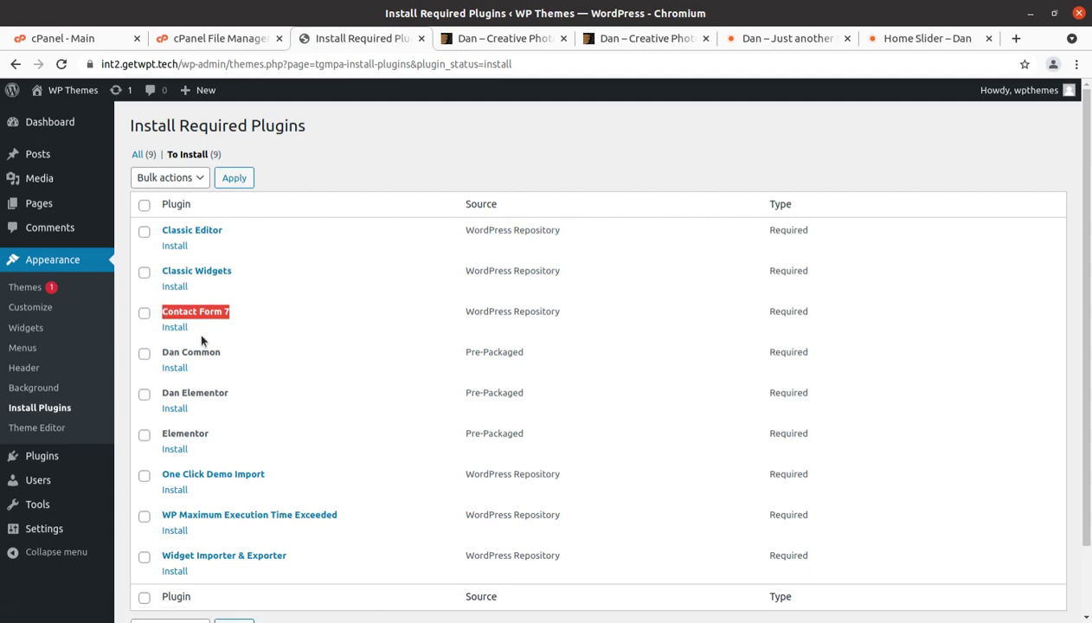
pyautogui.moveTo(223, 353); pyautogui.dragTo(163, 350)
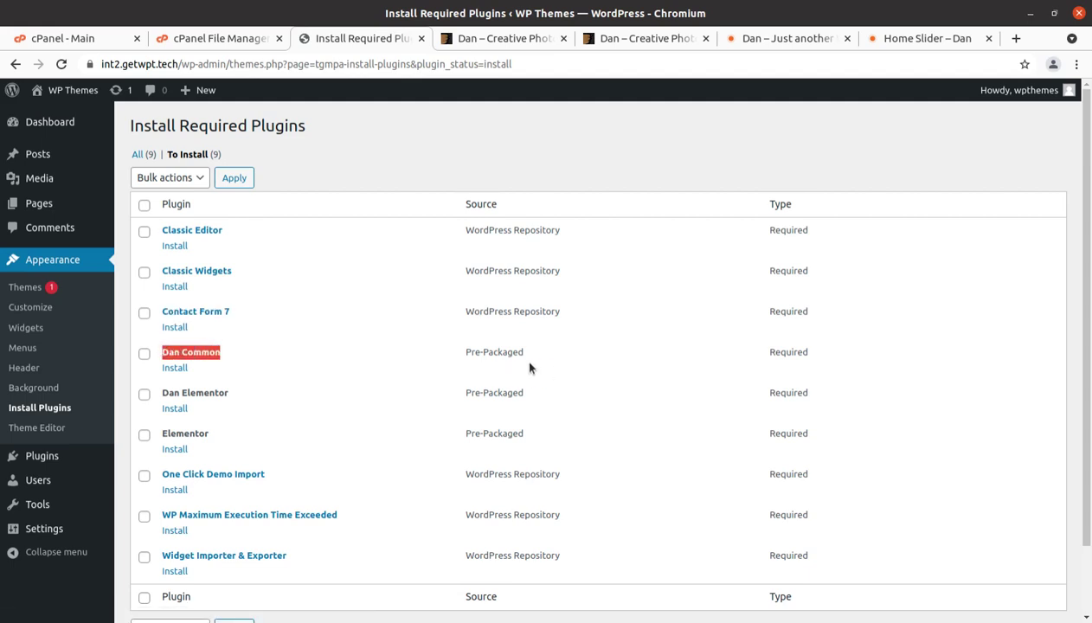
pyautogui.moveTo(531, 362); pyautogui.dragTo(466, 361)
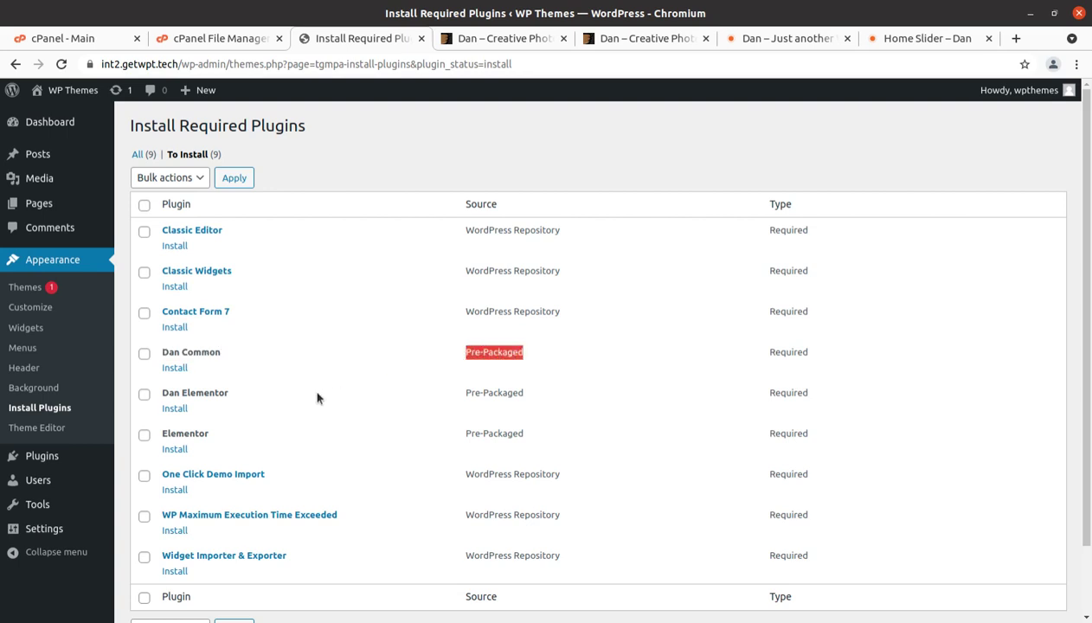
pyautogui.click(244, 399)
pyautogui.moveTo(244, 399); pyautogui.dragTo(157, 394)
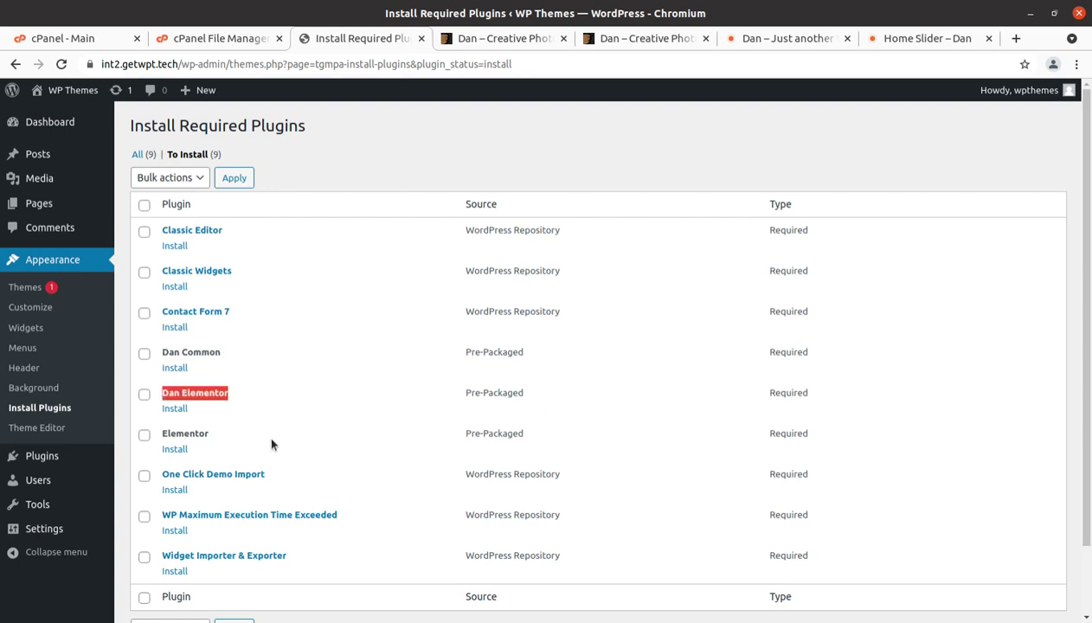
pyautogui.click(210, 443)
pyautogui.moveTo(209, 444); pyautogui.dragTo(162, 439)
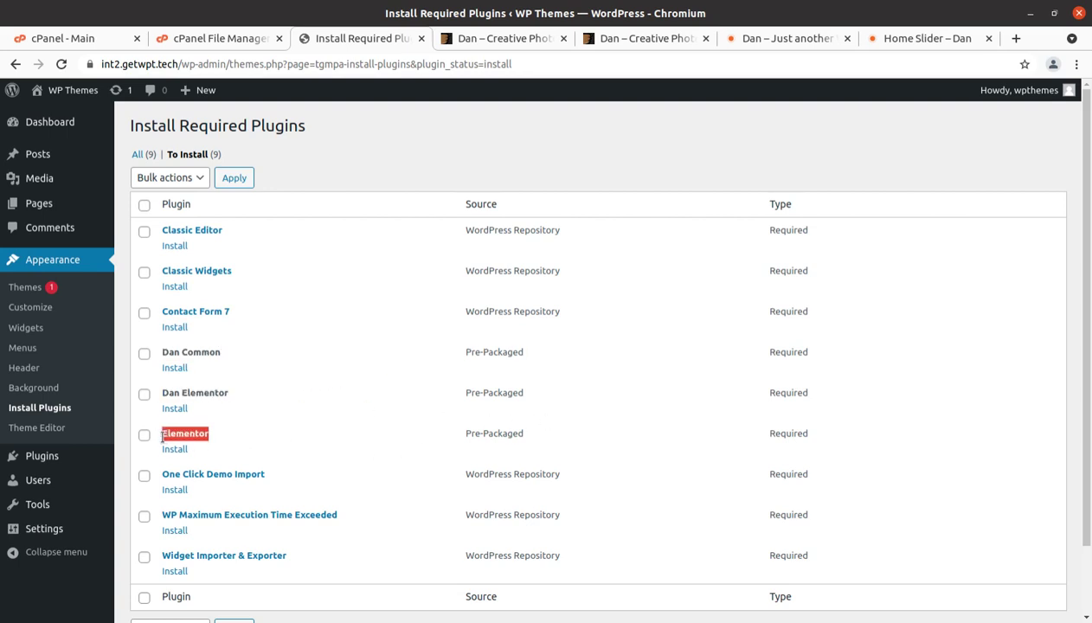
# Review the One Click Demo Import, WP Maximum Execution Time Exceeded and Widget Importer & Exporter plugin entries
pyautogui.scroll(-2, 308, 446)
pyautogui.click(252, 407)
pyautogui.moveTo(252, 406); pyautogui.dragTo(190, 410)
pyautogui.click(344, 397)
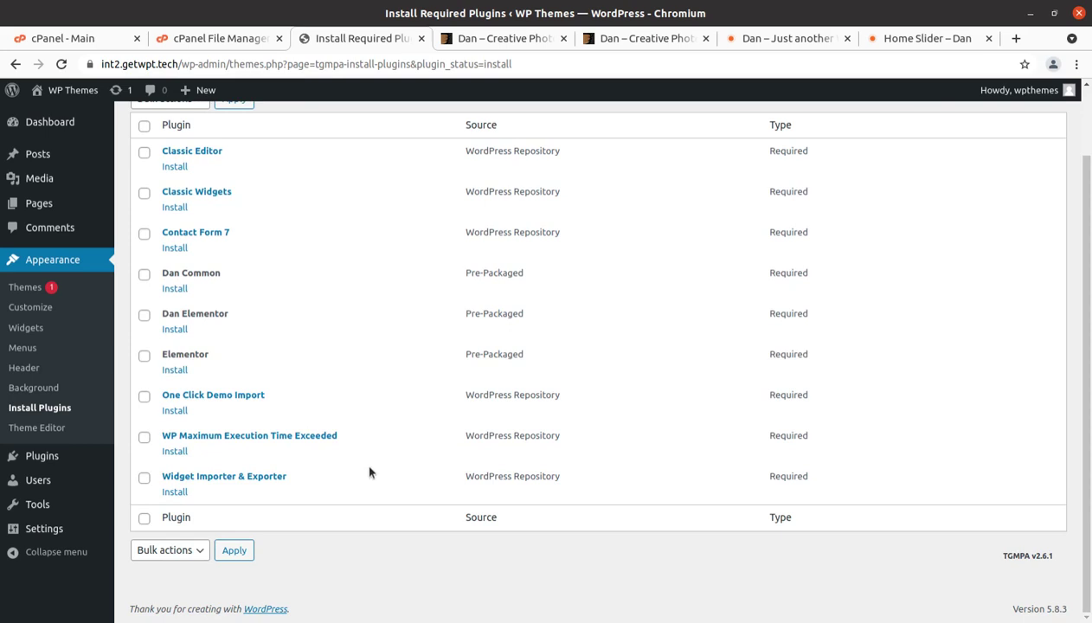
pyautogui.moveTo(338, 436); pyautogui.dragTo(160, 435)
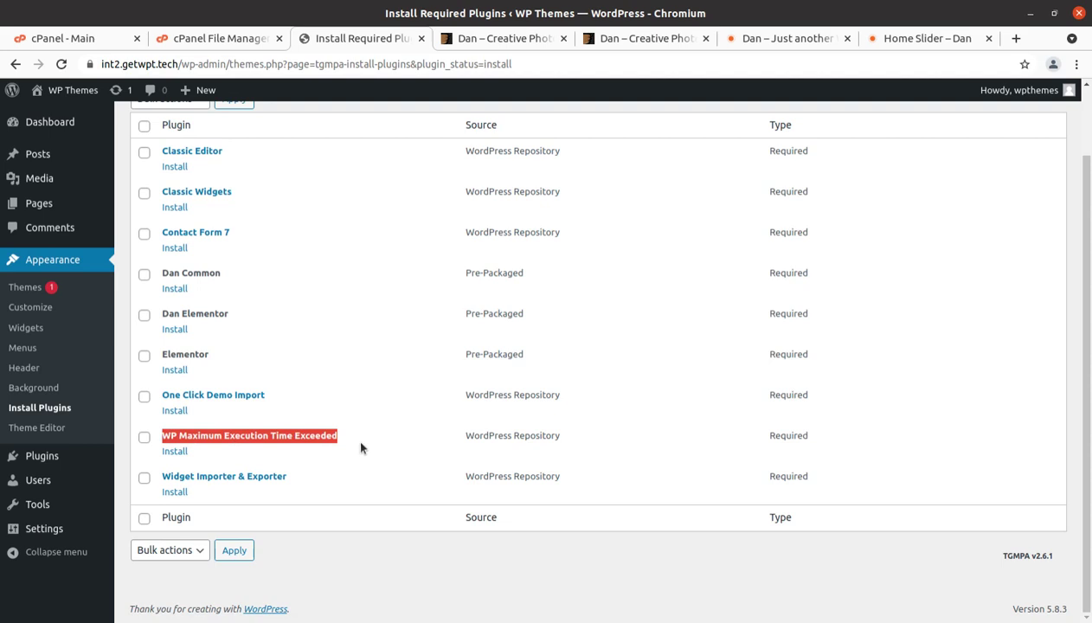
pyautogui.moveTo(336, 487); pyautogui.dragTo(161, 477)
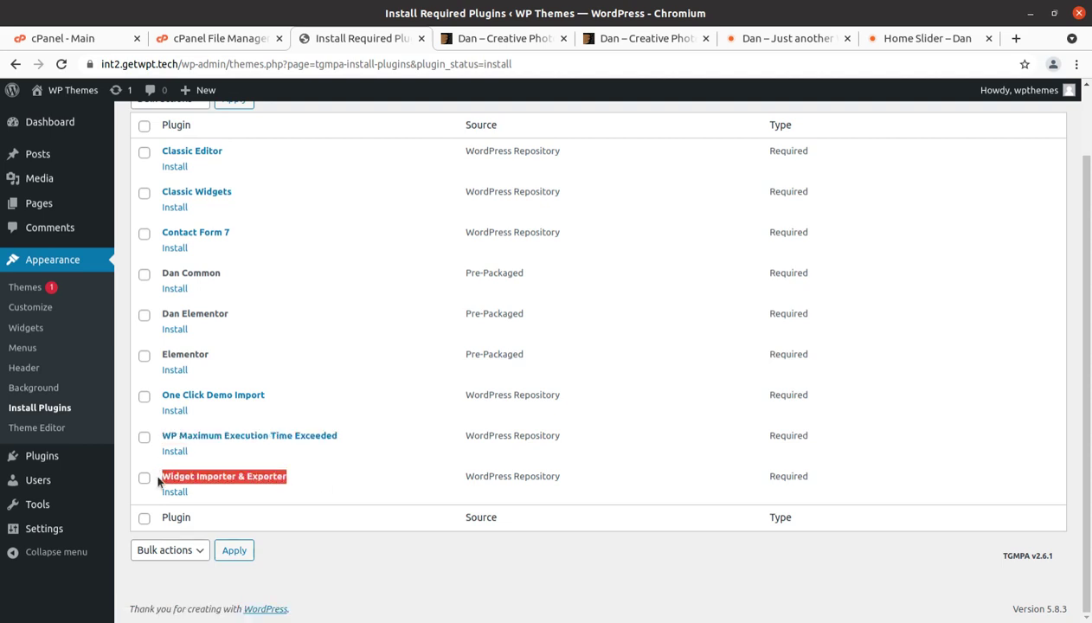
pyautogui.moveTo(337, 437); pyautogui.dragTo(163, 436)
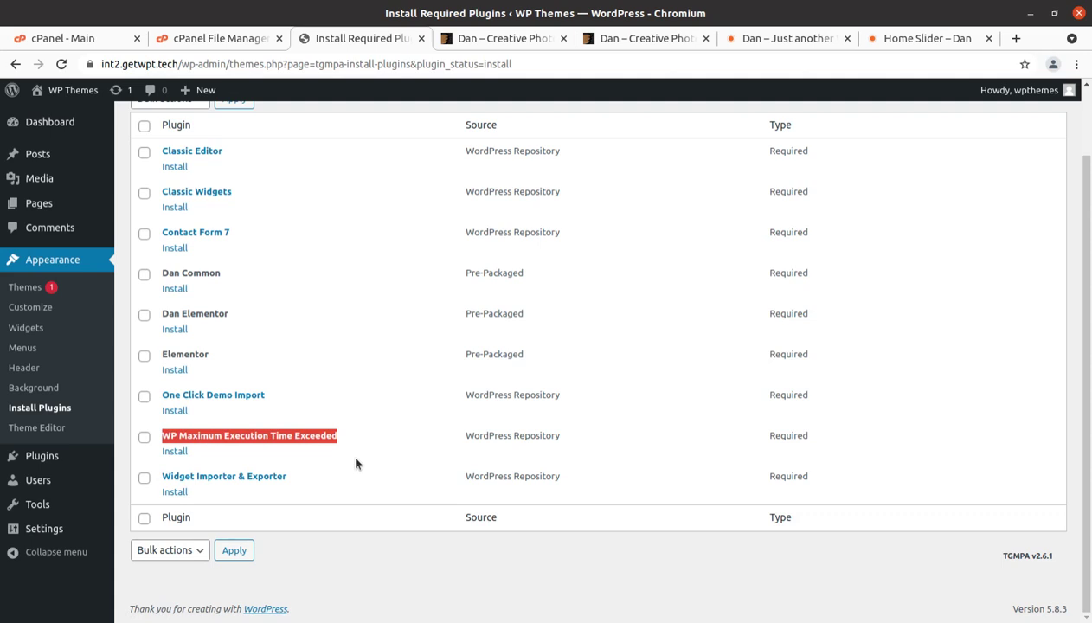
pyautogui.scroll(1, 329, 443)
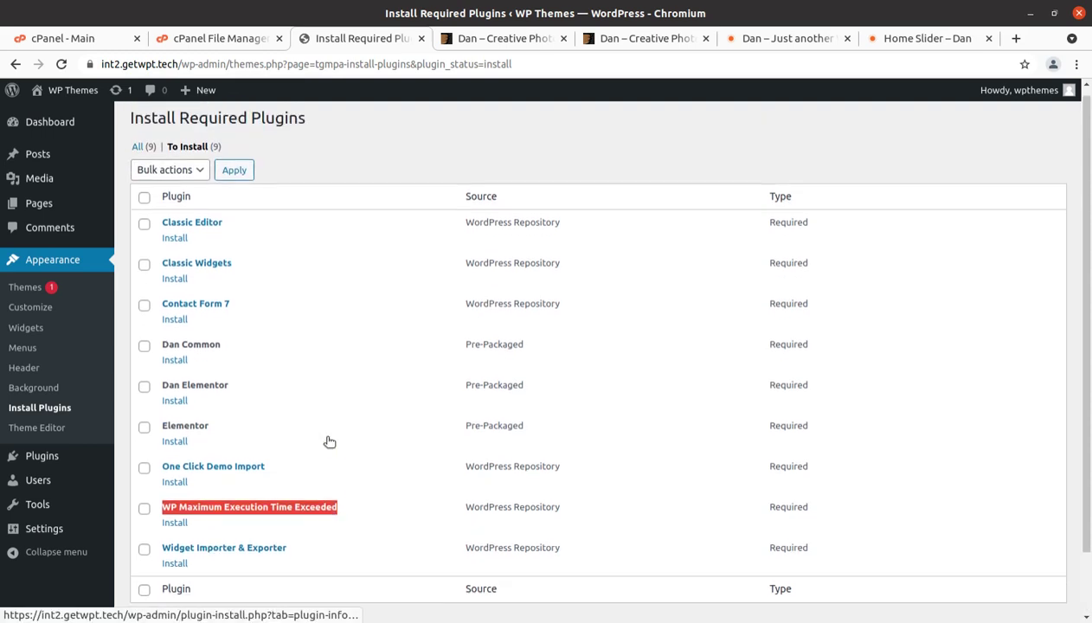
# Select all the required plugins, install them with the bulk Install action and look through the installation progress
pyautogui.click(145, 207)
pyautogui.click(186, 179)
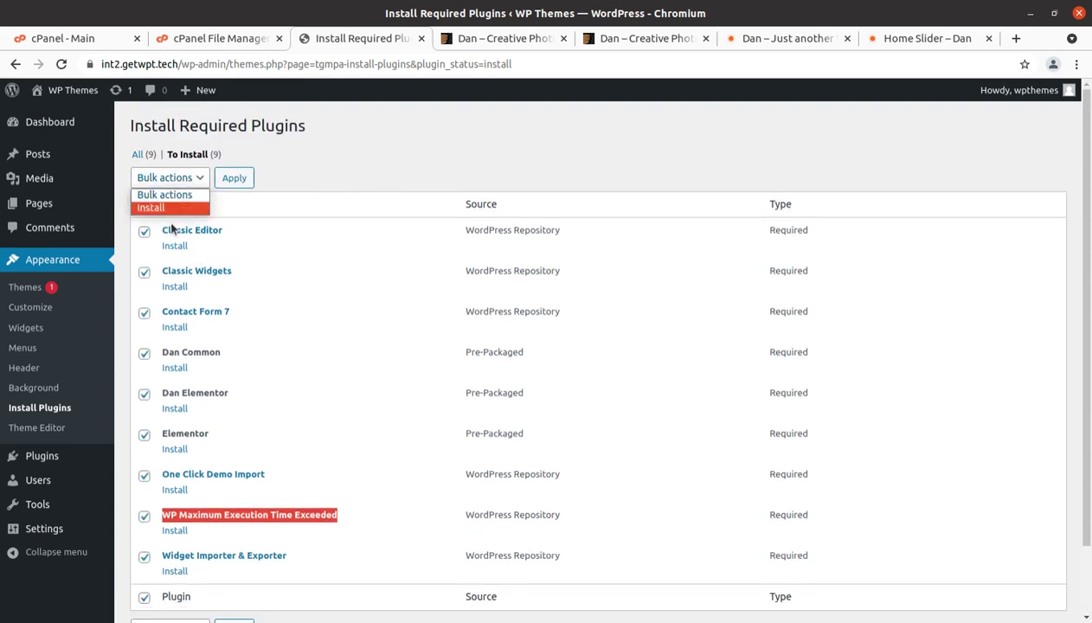
pyautogui.click(175, 208)
pyautogui.click(232, 180)
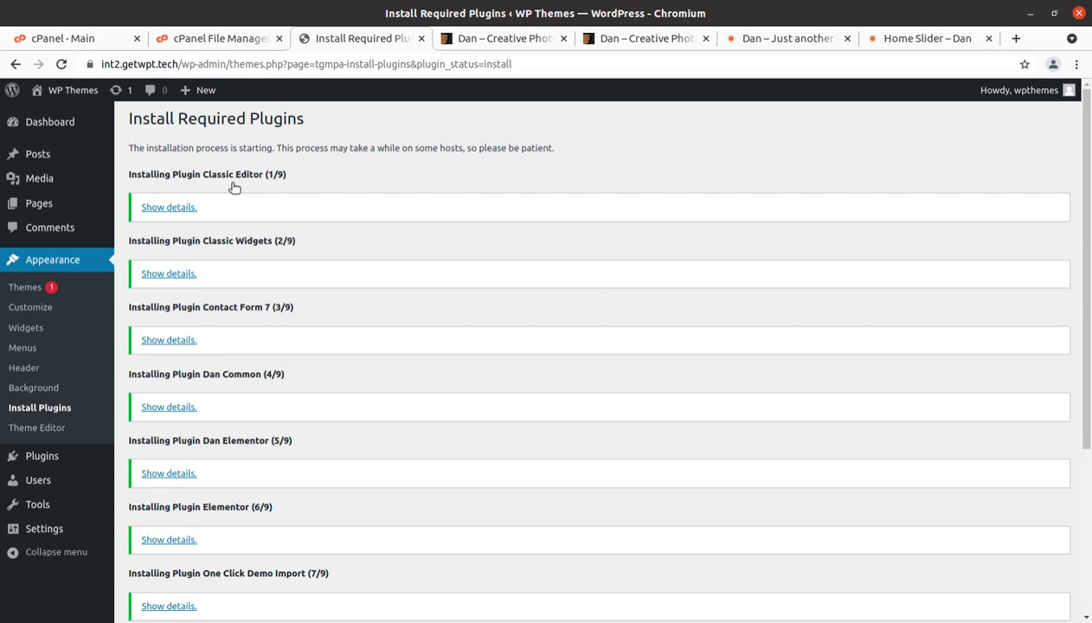
pyautogui.scroll(-2, 390, 305)
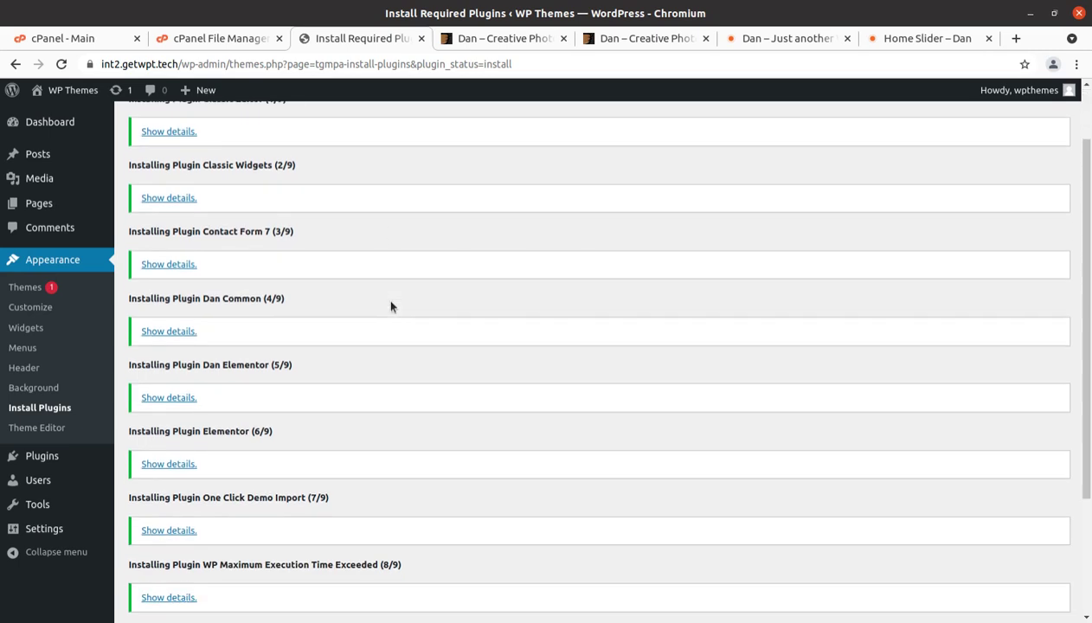
# Look through the finished plugin installations, return to the required plugins list and activate all nine plugins with the bulk Activate action
pyautogui.scroll(-3, 296, 404)
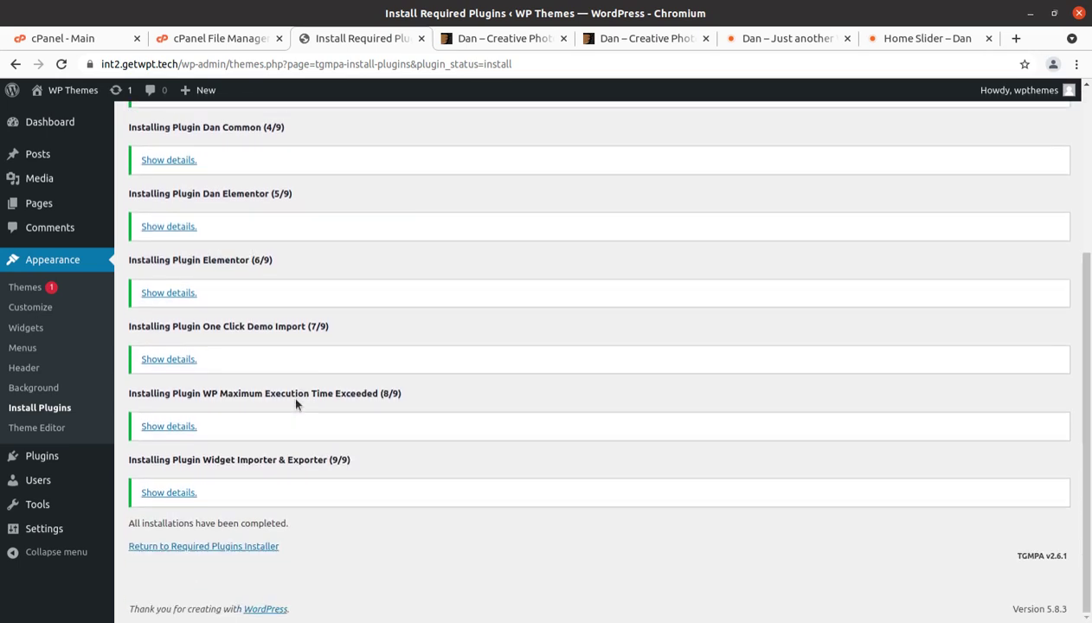
pyautogui.scroll(3, 295, 403)
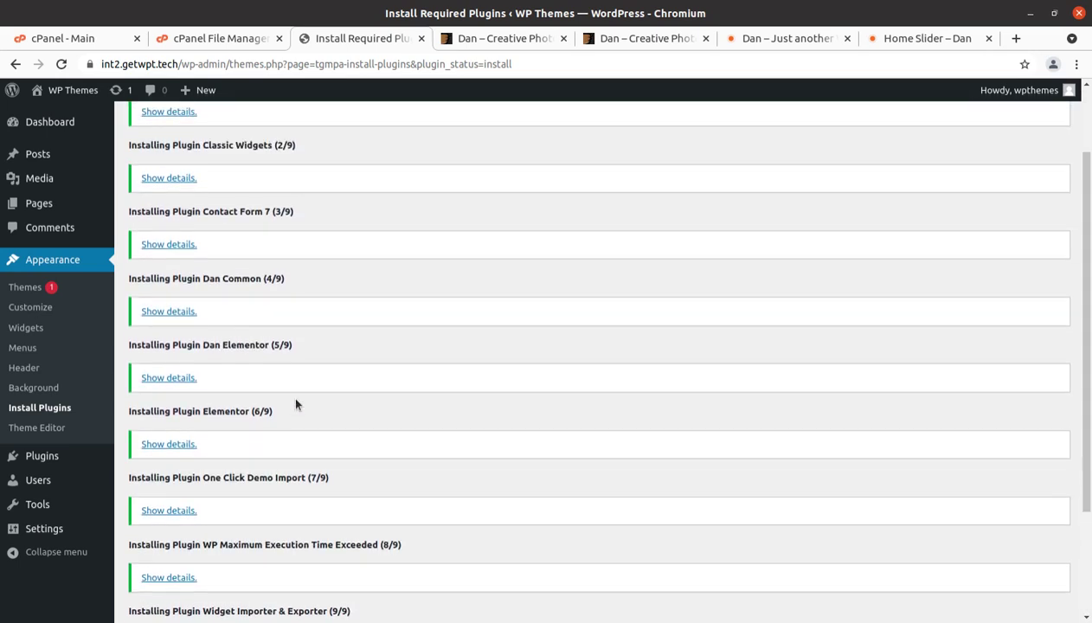
pyautogui.scroll(-3, 295, 403)
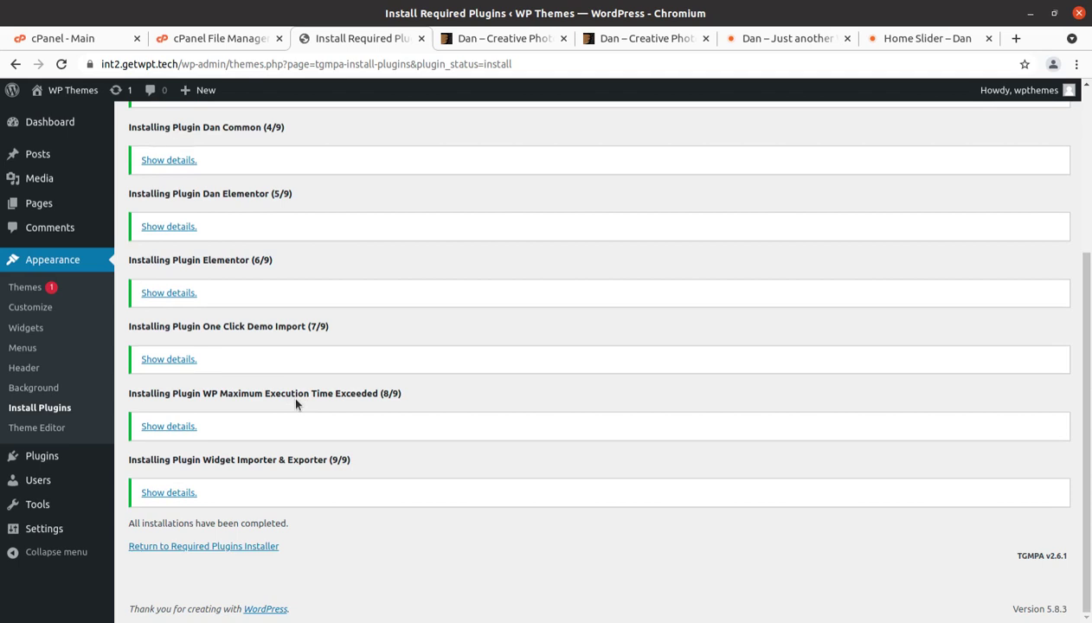
pyautogui.click(212, 548)
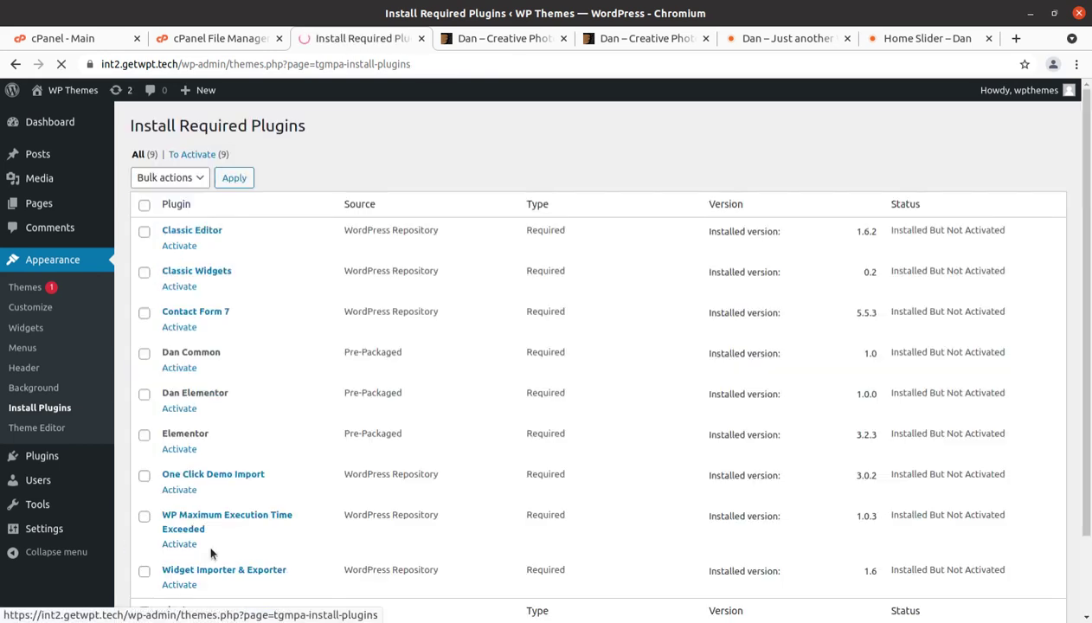
pyautogui.click(144, 206)
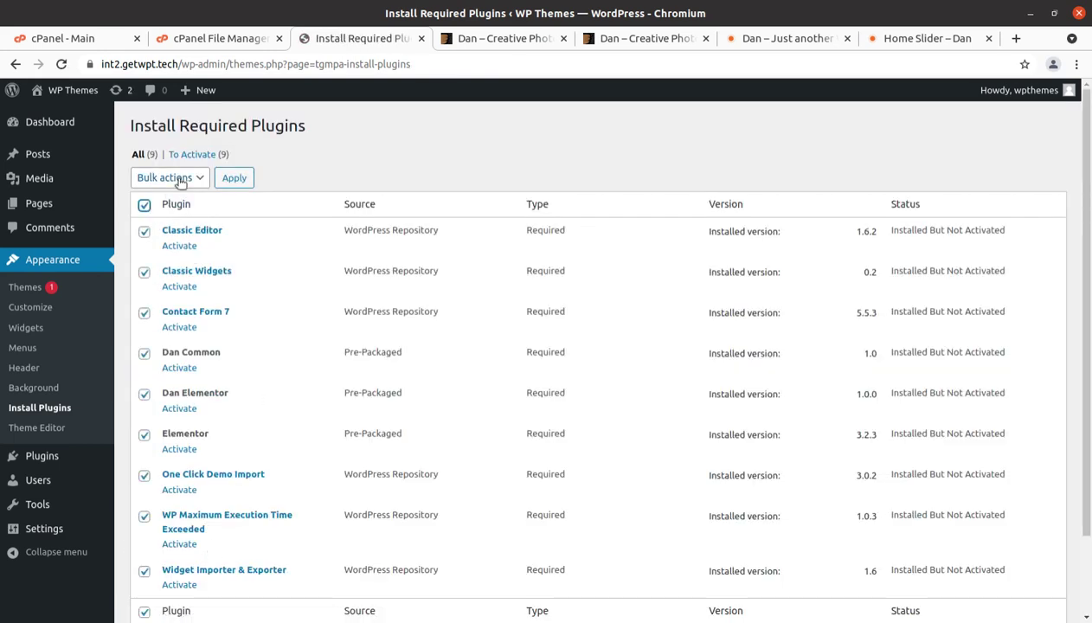
pyautogui.click(178, 178)
pyautogui.click(177, 232)
pyautogui.click(234, 178)
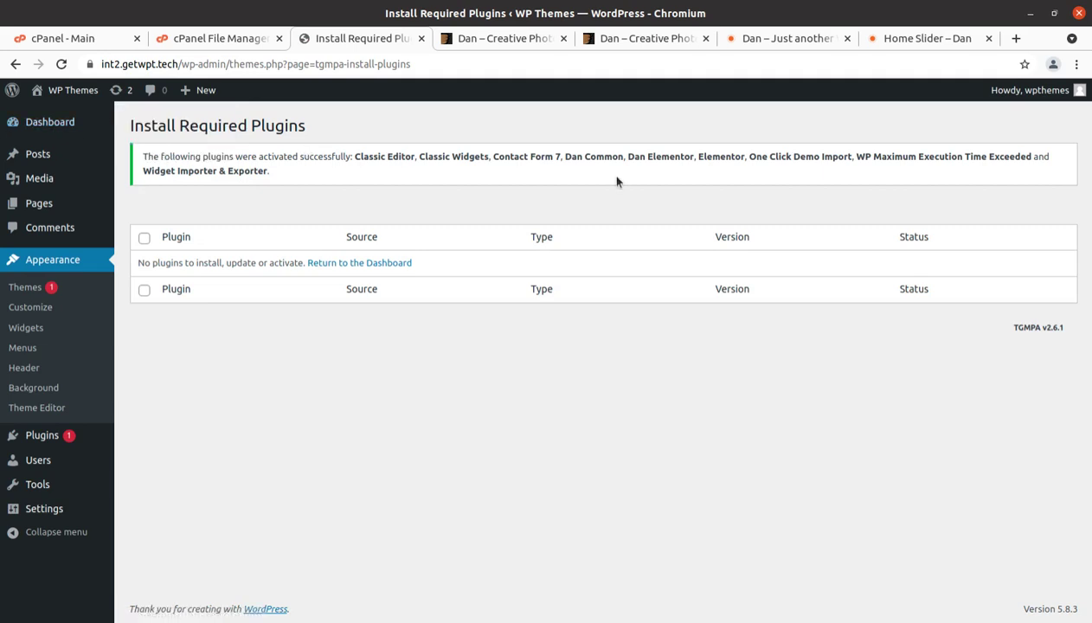
# Go to the WordPress dashboard and open the live site in a new tab
pyautogui.click(57, 123)
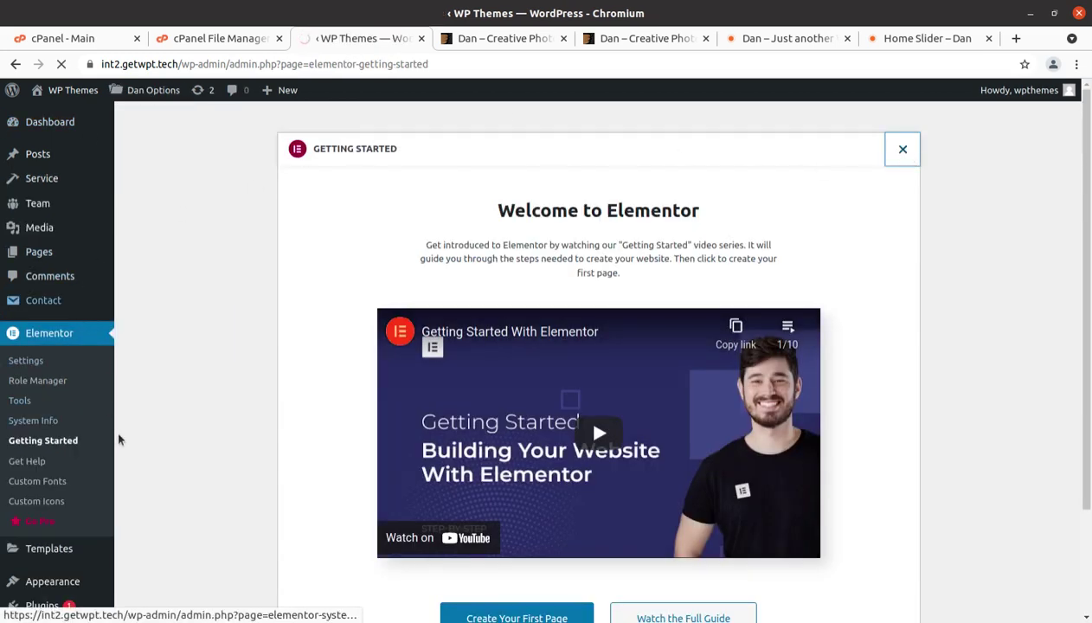
pyautogui.scroll(-3, 87, 467)
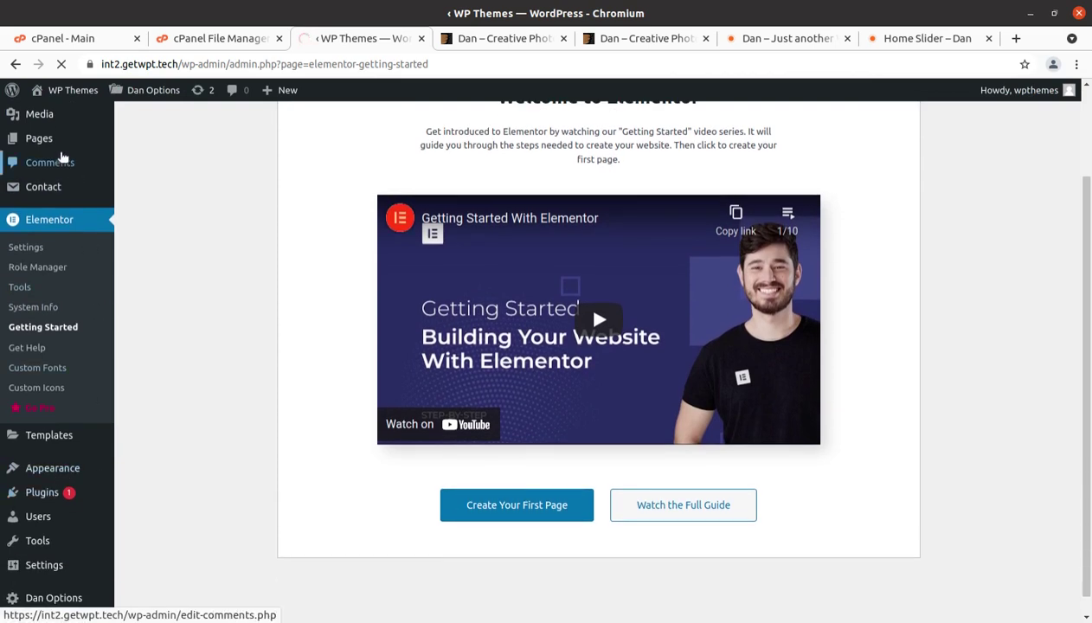
pyautogui.scroll(3, 42, 316)
pyautogui.moveTo(60, 123)
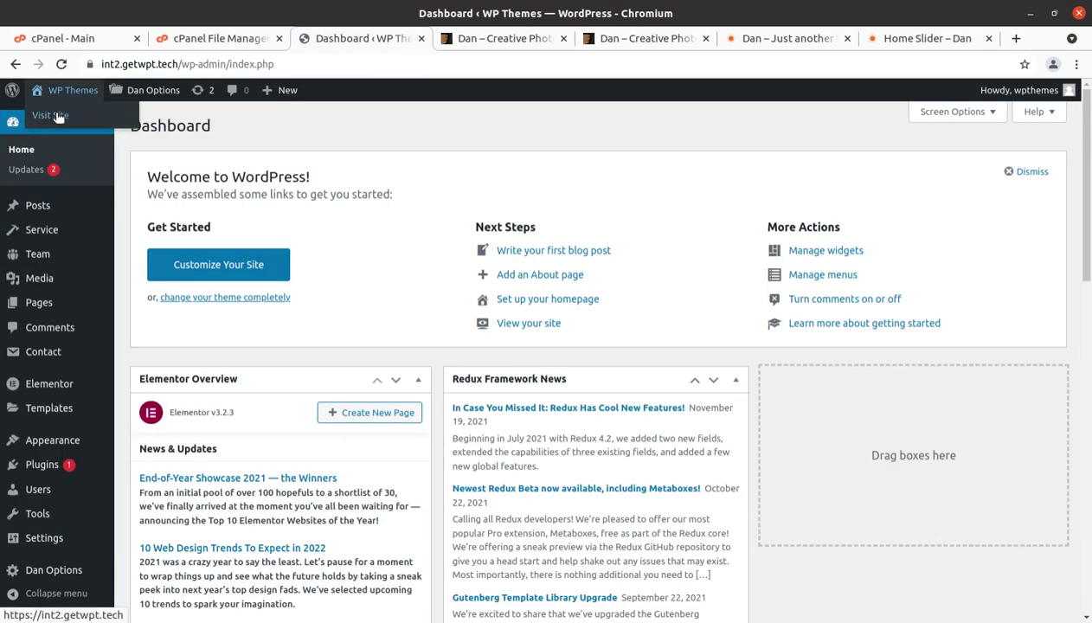
pyautogui.middleClick(58, 117)
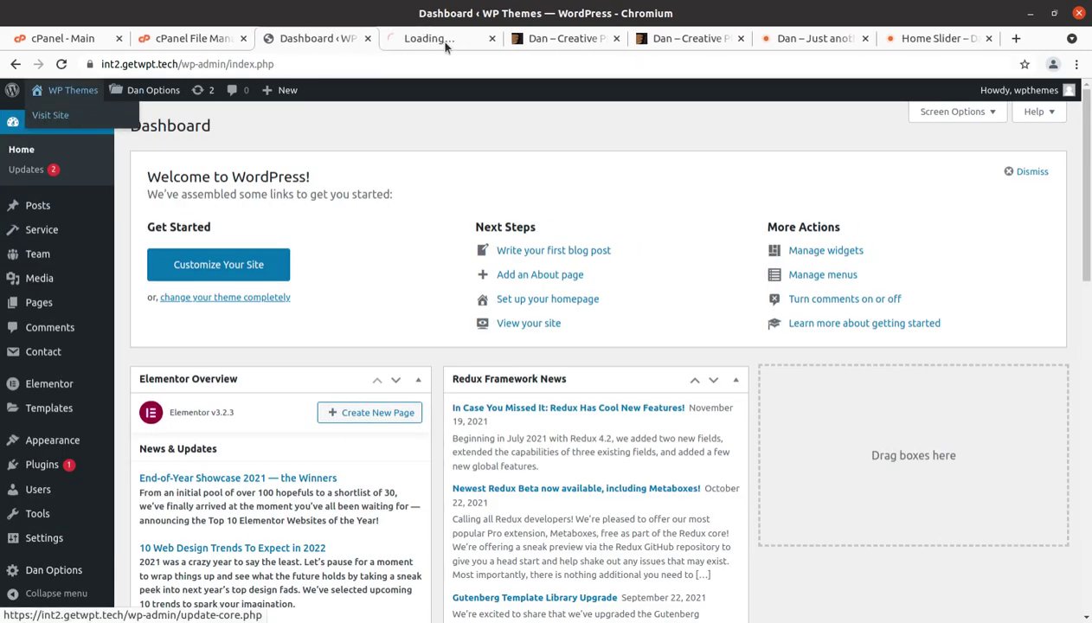
pyautogui.click(443, 38)
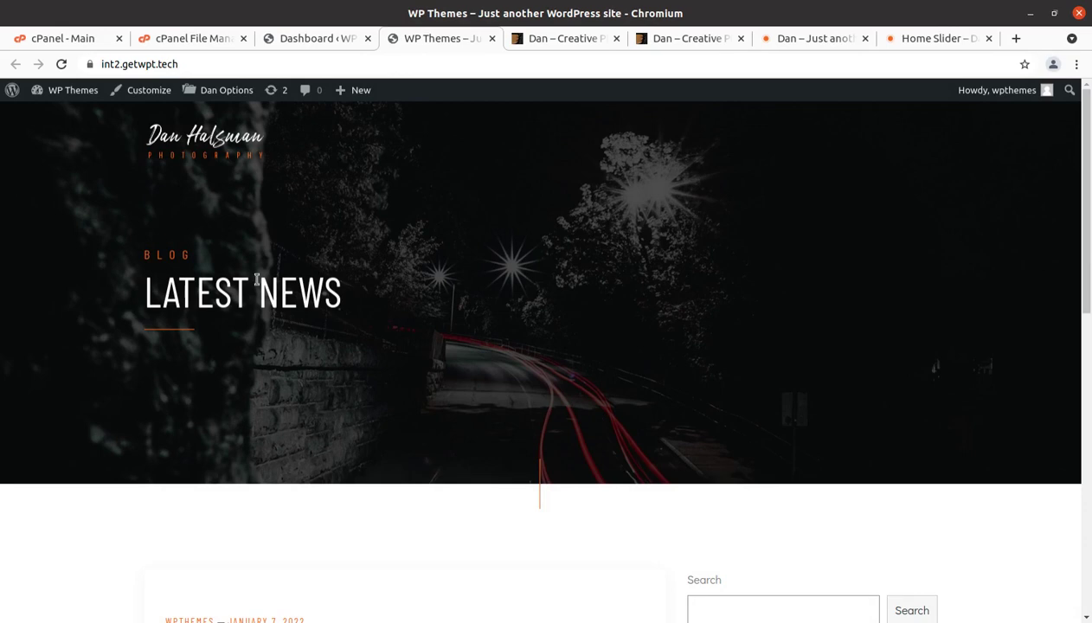
# Look over the live site's front page down to its footer and compare it with the theme's online demo
pyautogui.scroll(-8, 257, 279)
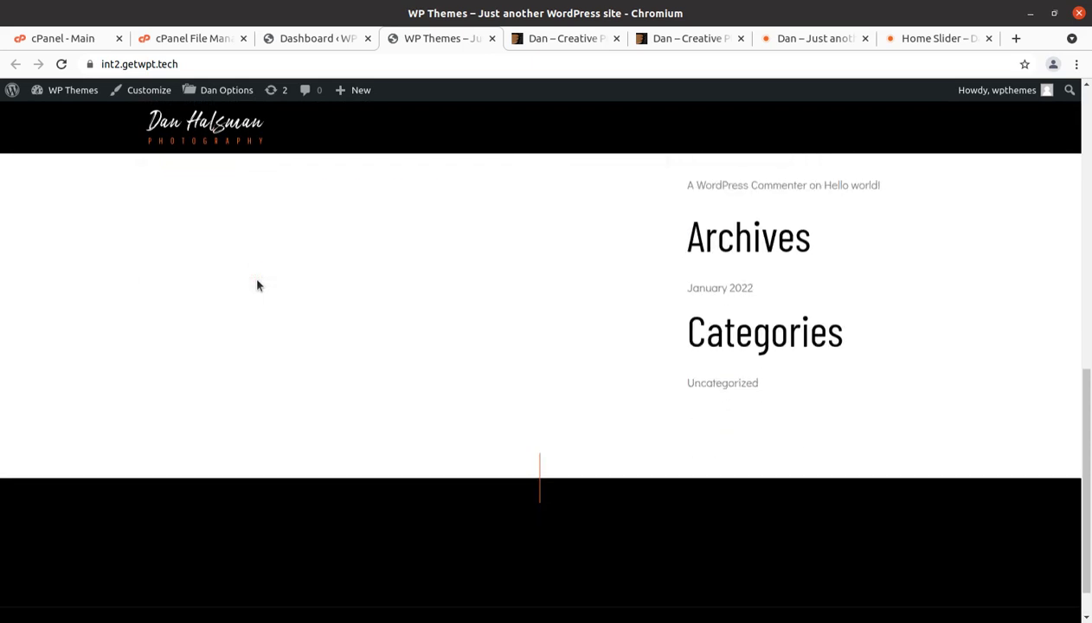
pyautogui.scroll(8, 257, 286)
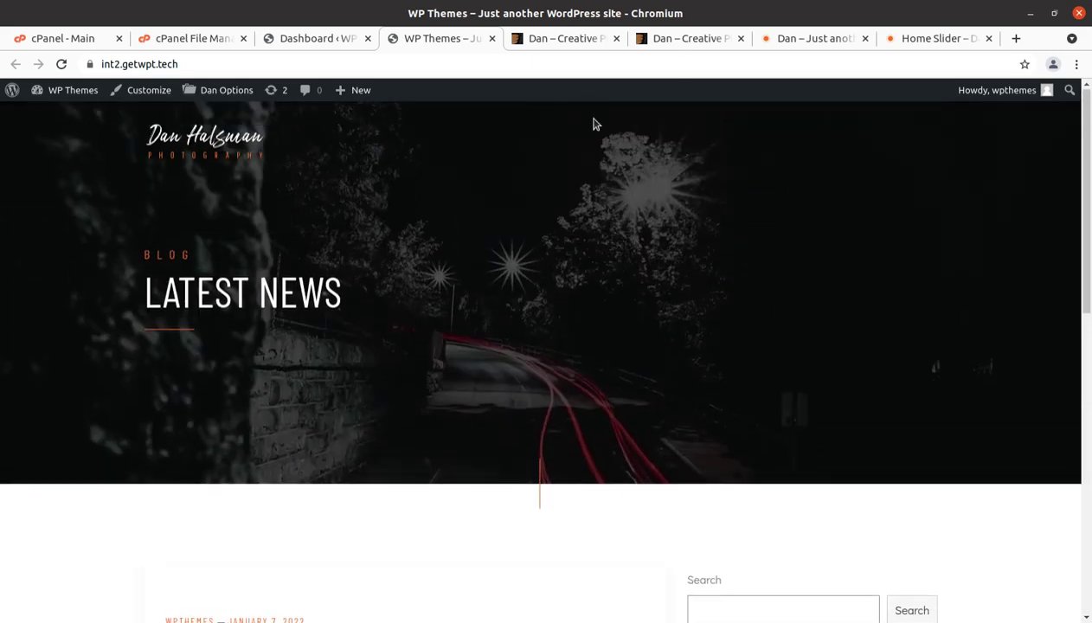
pyautogui.click(696, 40)
pyautogui.click(770, 40)
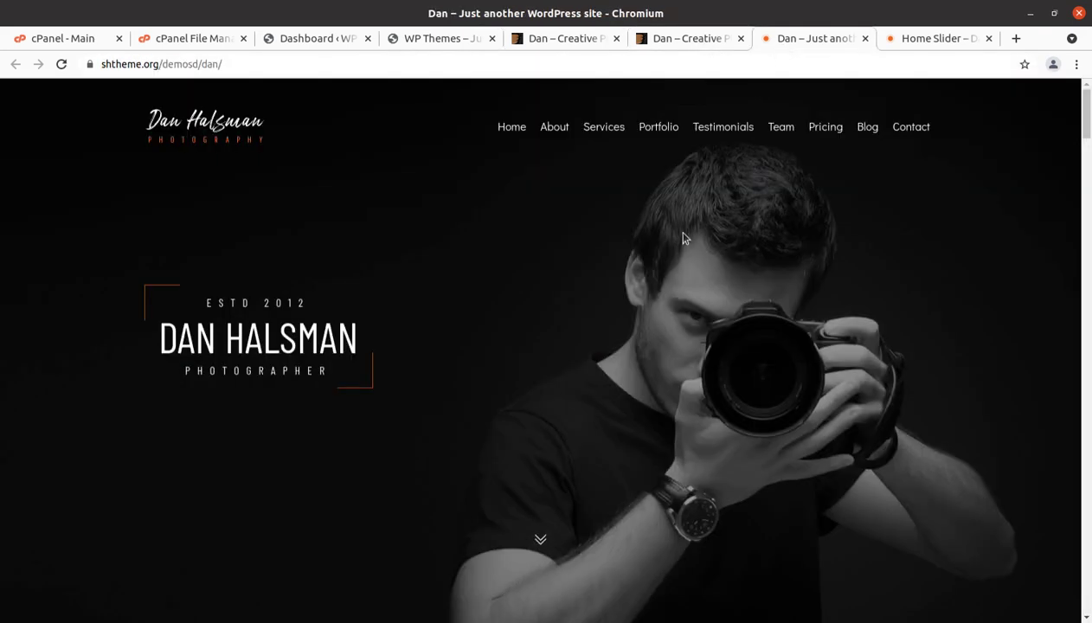
# Return to the WordPress dashboard and open the Import Demo Data page under Appearance
pyautogui.click(316, 48)
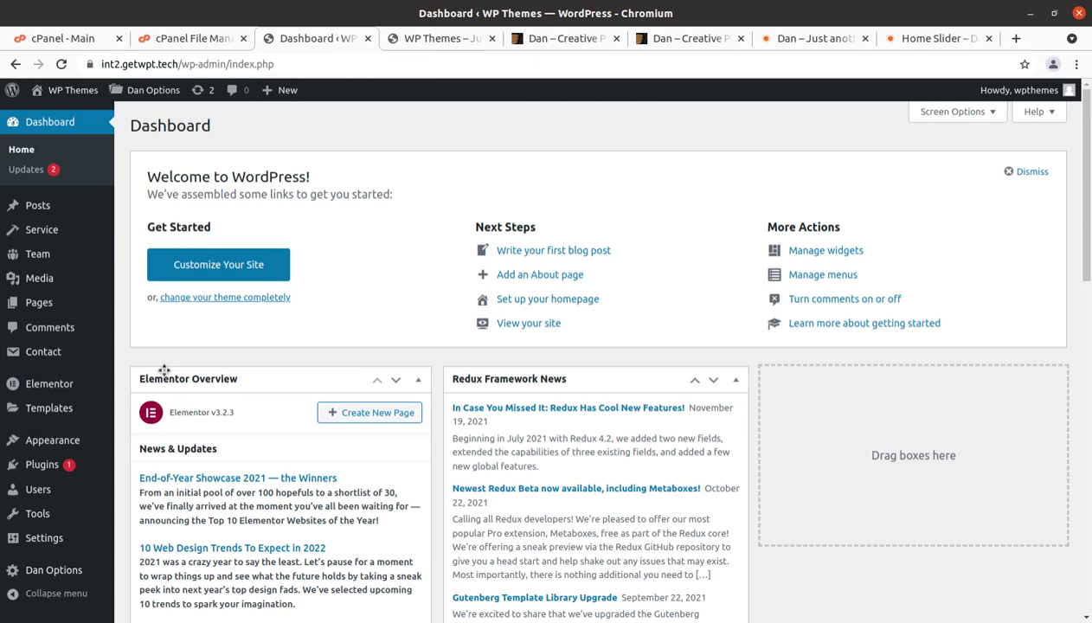
pyautogui.scroll(-2, 52, 281)
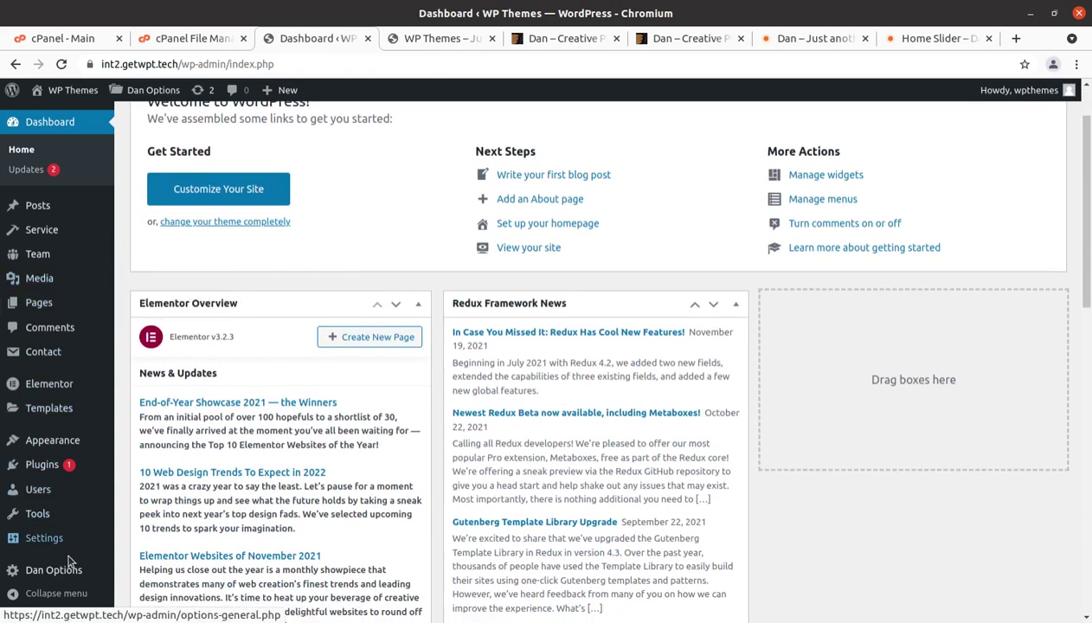
pyautogui.moveTo(62, 575)
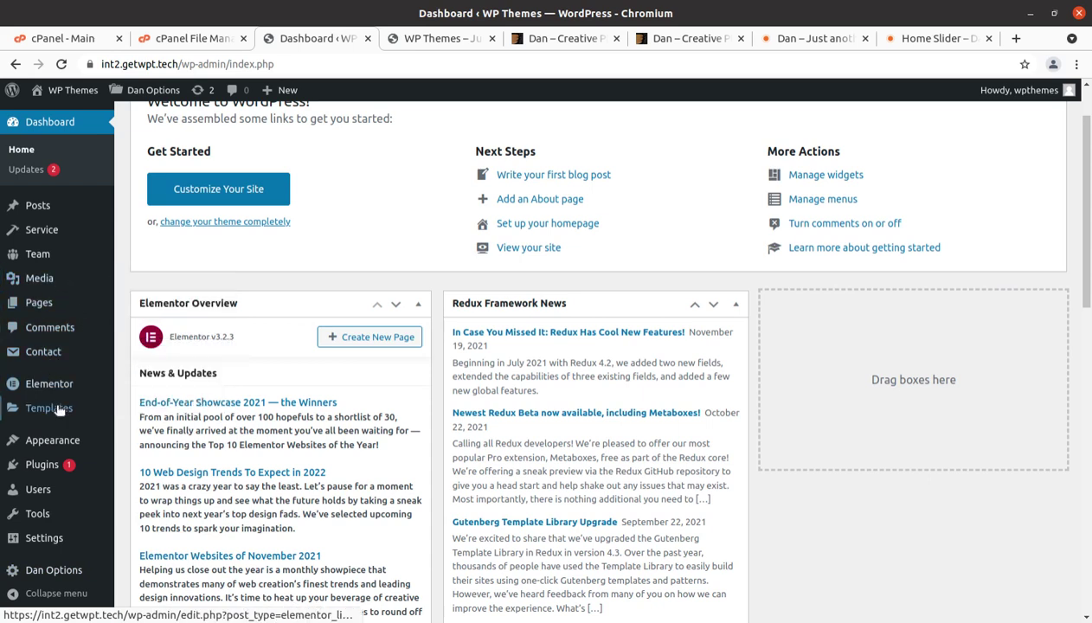
pyautogui.moveTo(52, 442)
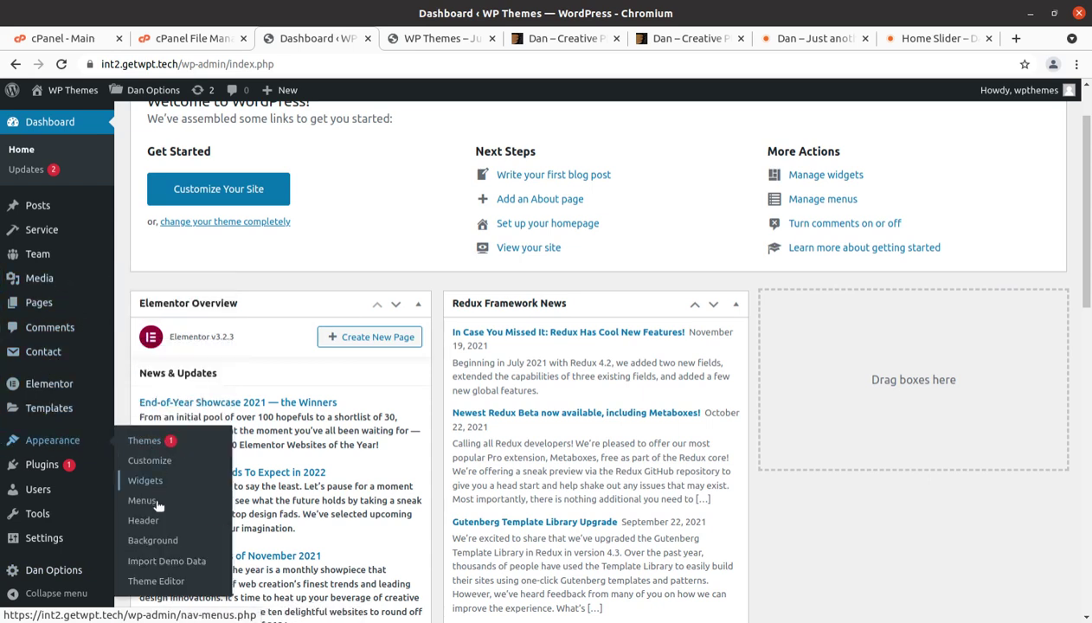
pyautogui.click(153, 562)
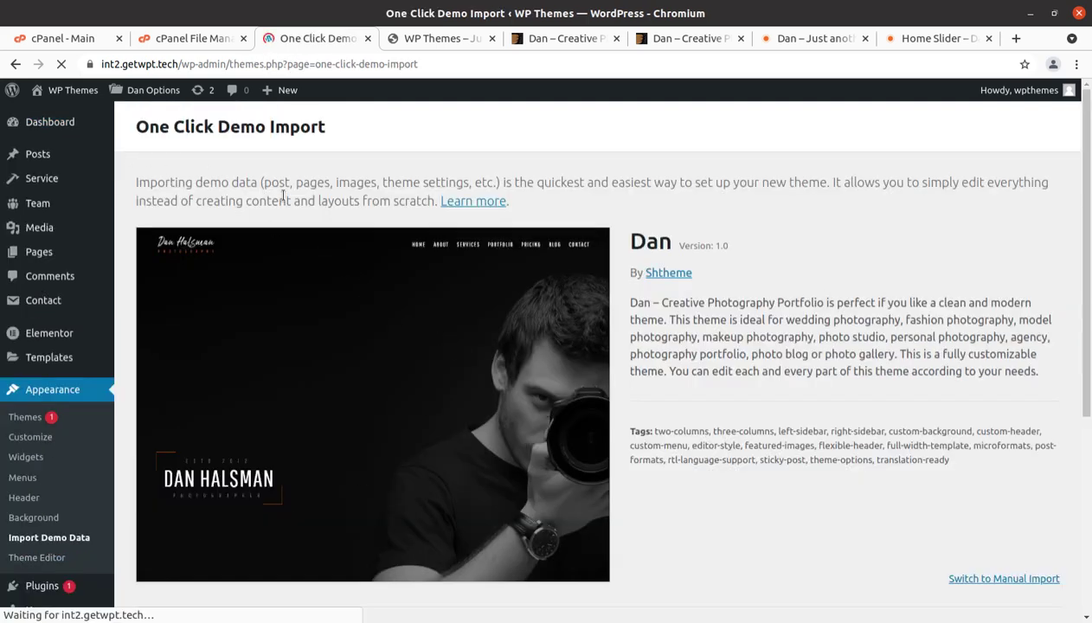
# Review the available demos and import the Home Personal demo without selecting any of the recommended plugins
pyautogui.scroll(-3, 361, 359)
pyautogui.scroll(-5, 346, 390)
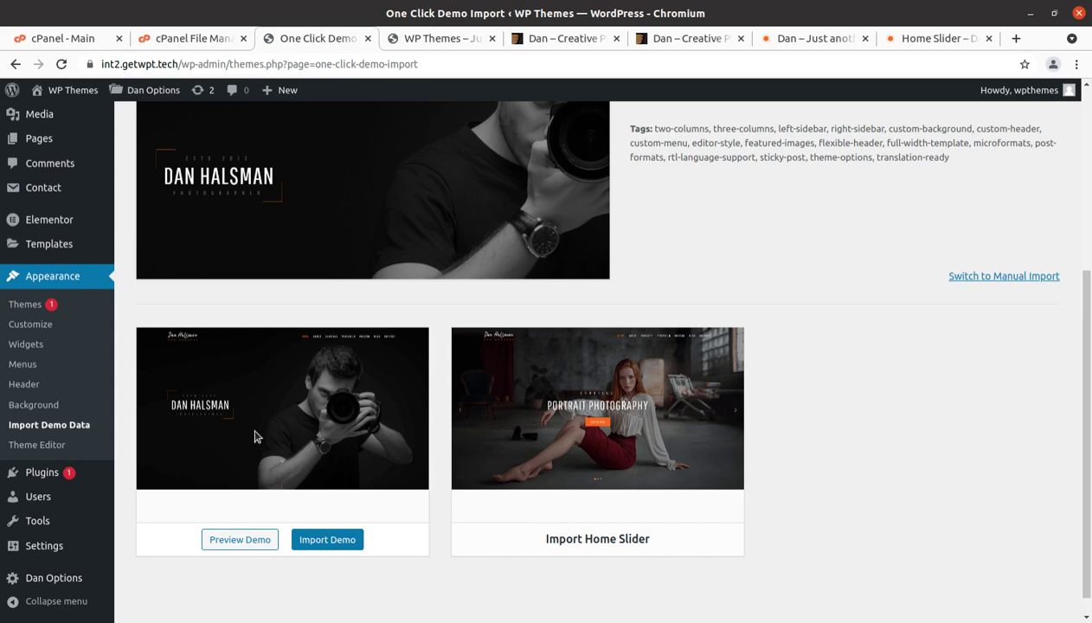
pyautogui.scroll(-1, 305, 429)
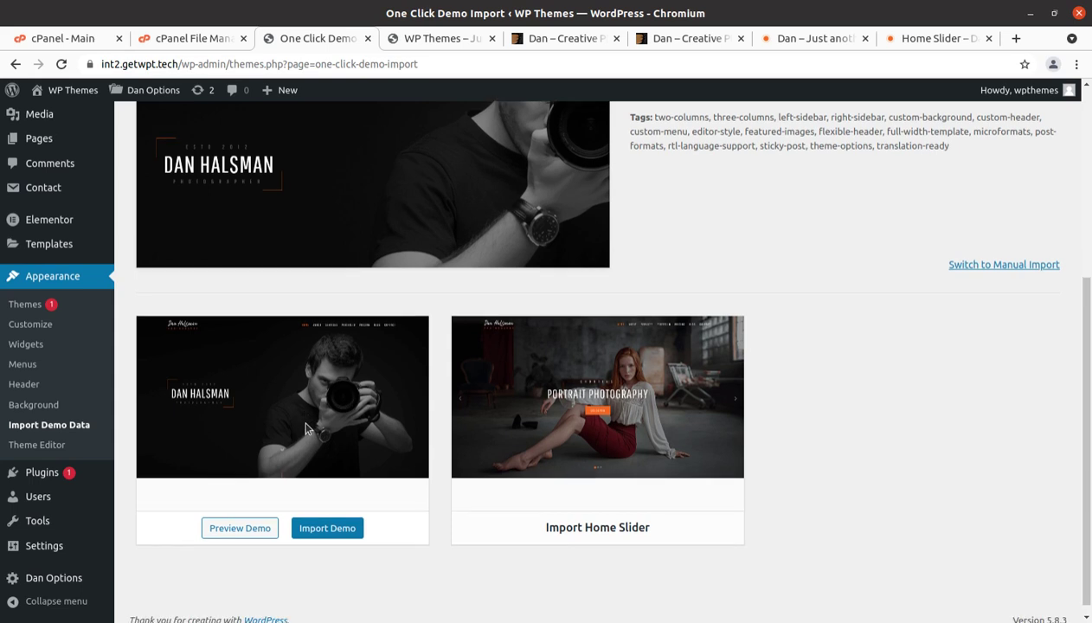
pyautogui.scroll(1, 351, 466)
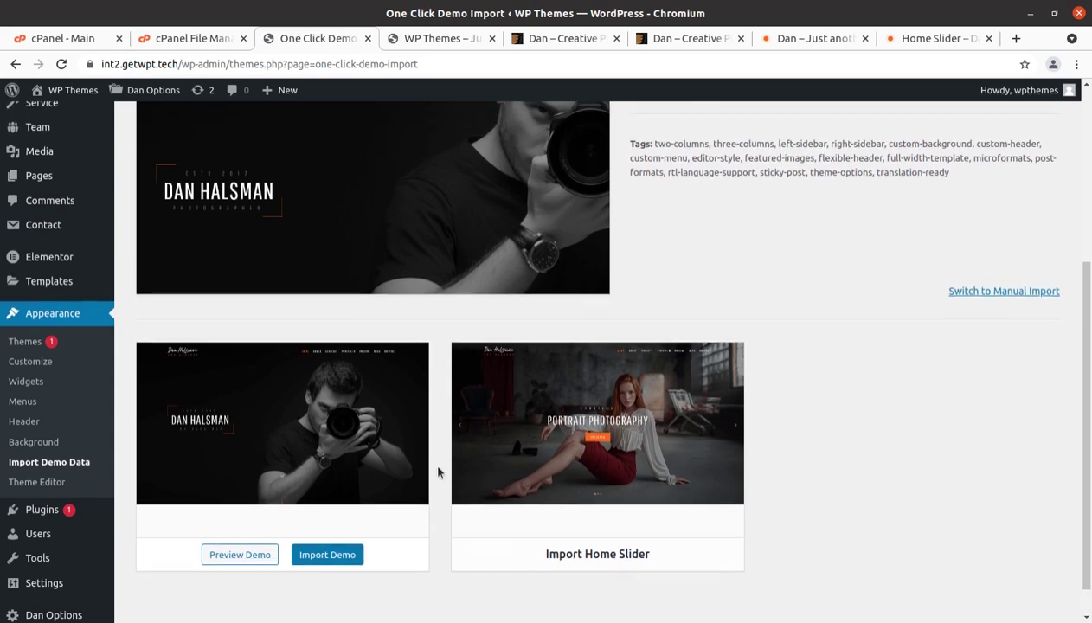
pyautogui.scroll(-1, 549, 454)
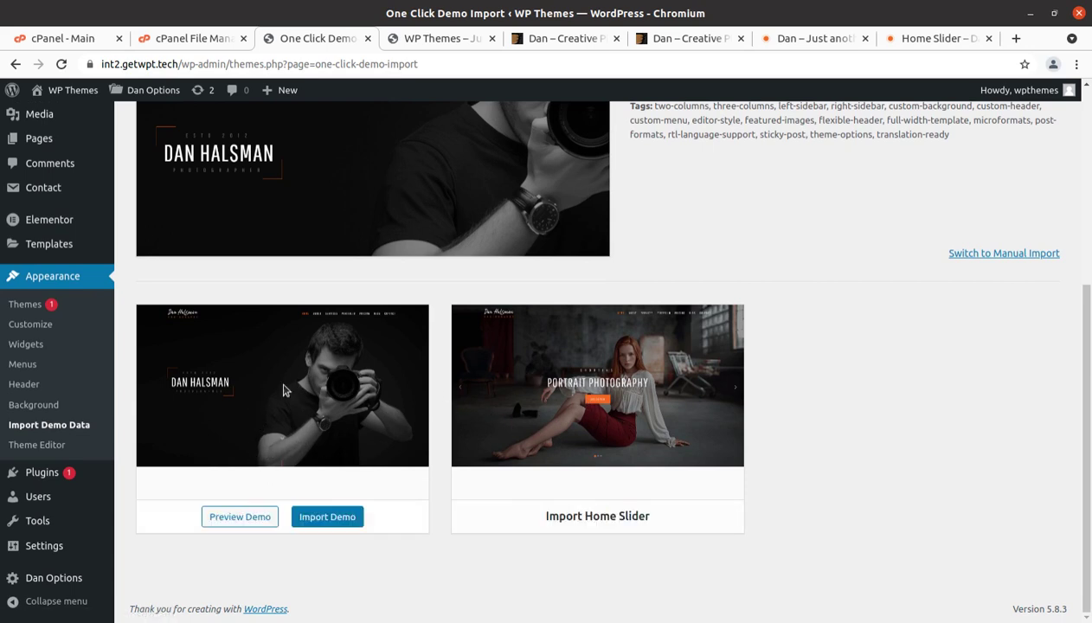
pyautogui.click(327, 517)
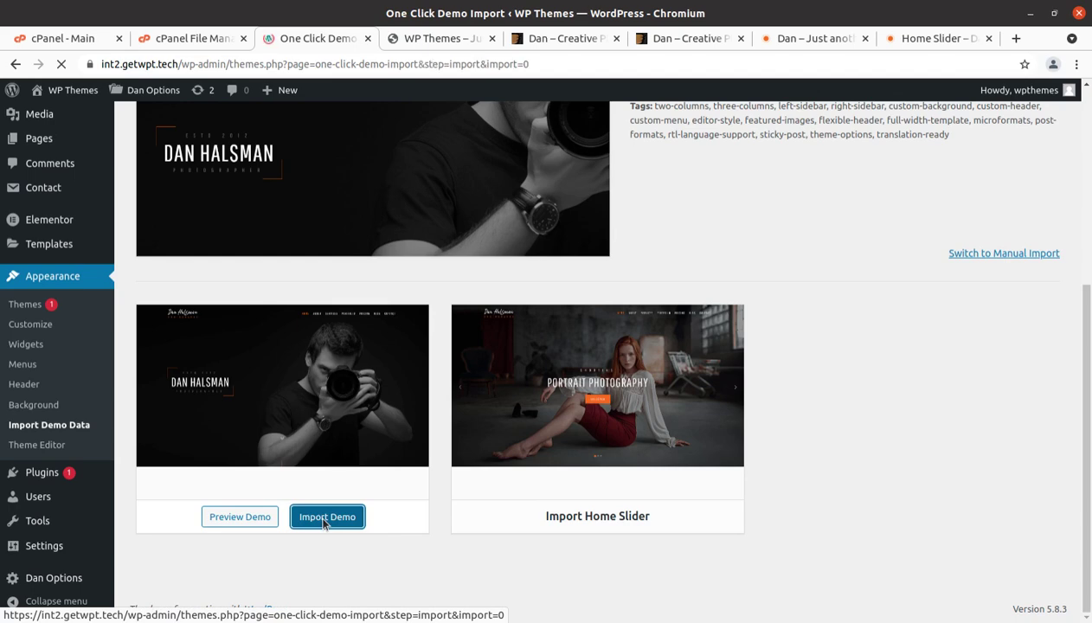
pyautogui.scroll(-3, 275, 370)
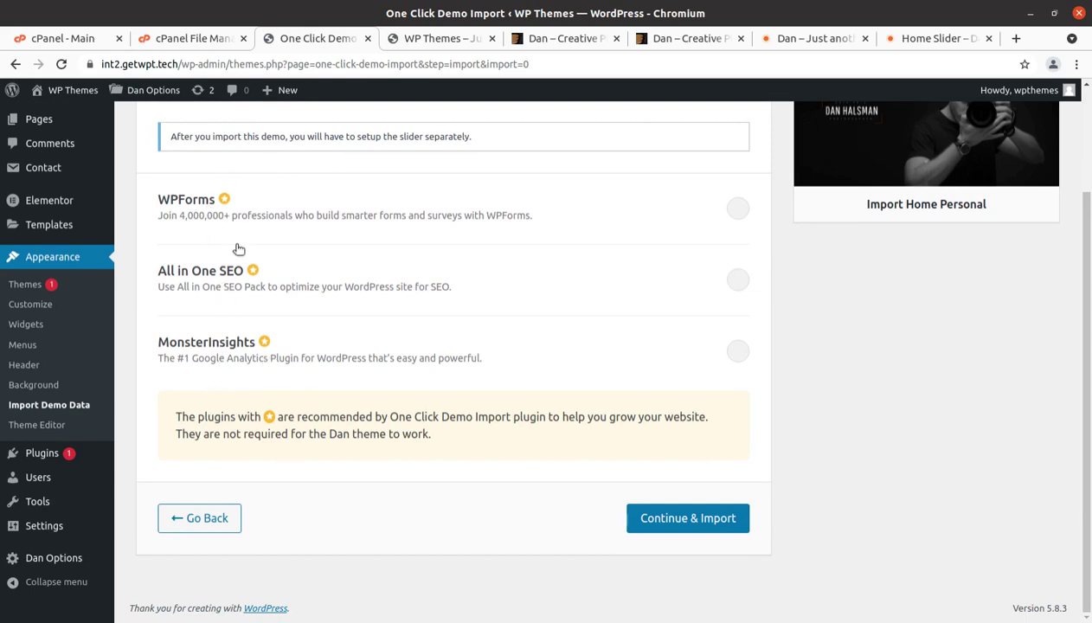
pyautogui.click(693, 518)
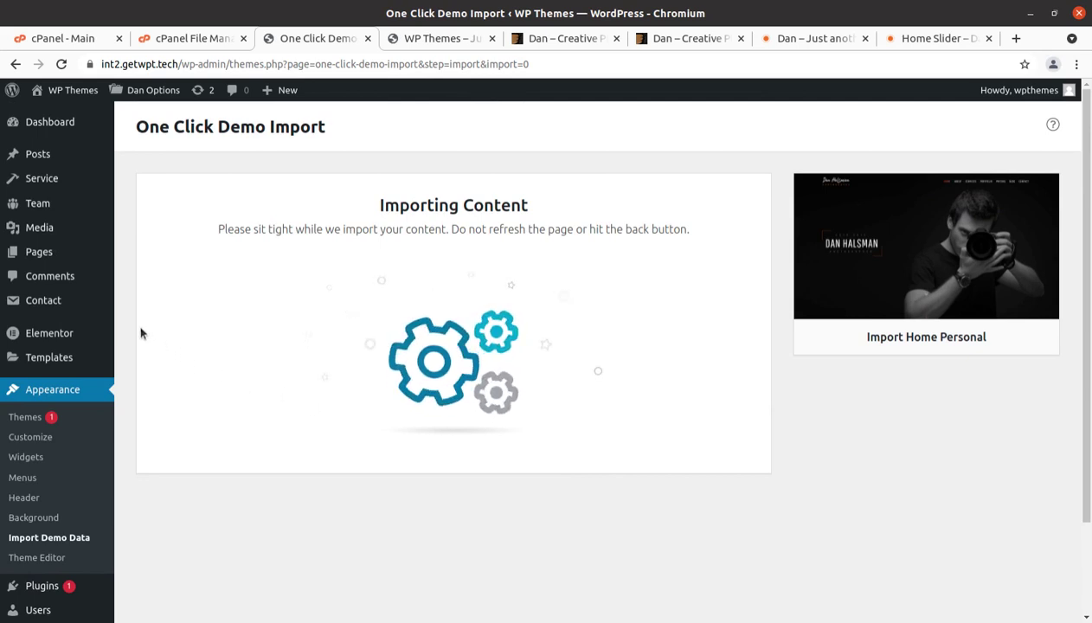
# Open the Media Library in a new tab, look over the imported files and check the demo import's progress
pyautogui.moveTo(43, 229)
pyautogui.middleClick(143, 232)
pyautogui.click(377, 44)
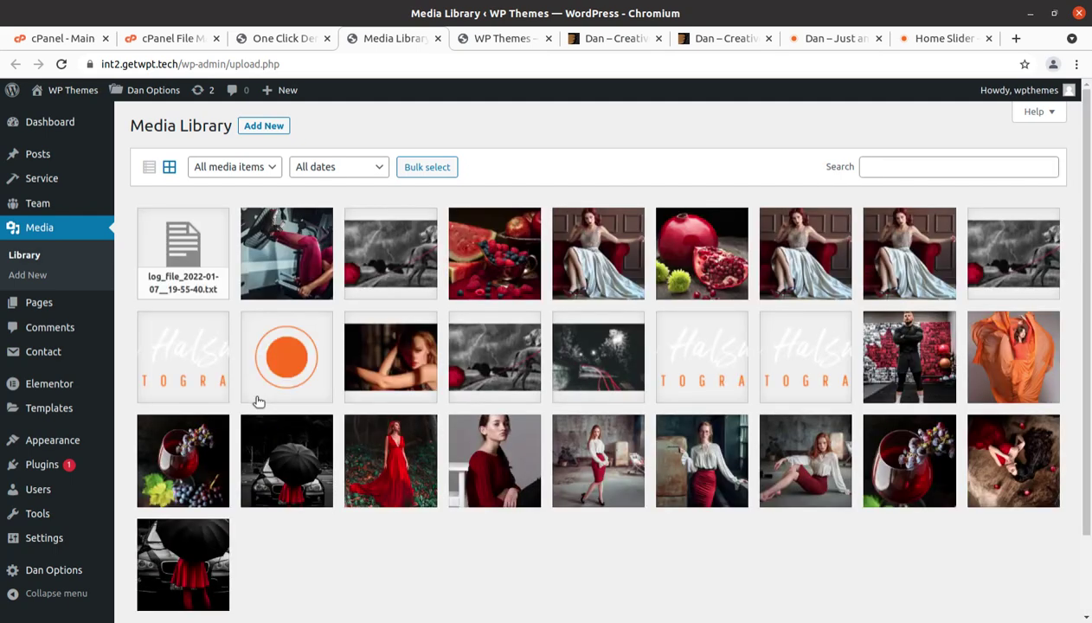
pyautogui.scroll(-2, 418, 407)
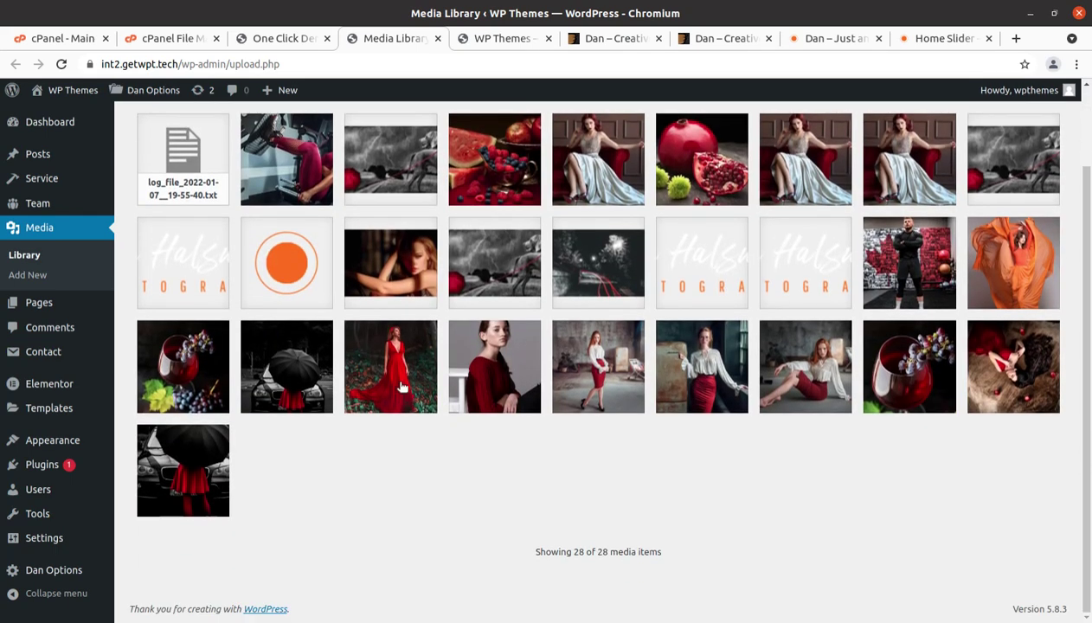
pyautogui.click(286, 39)
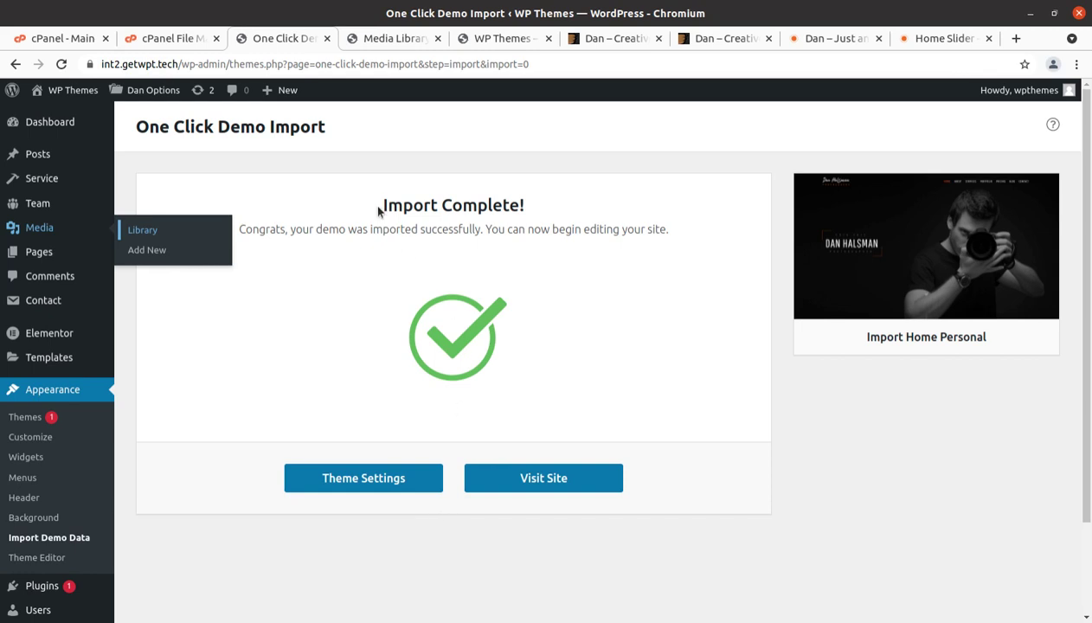
# Reload the Media Library, look through all the imported media items and close its tab
pyautogui.click(386, 38)
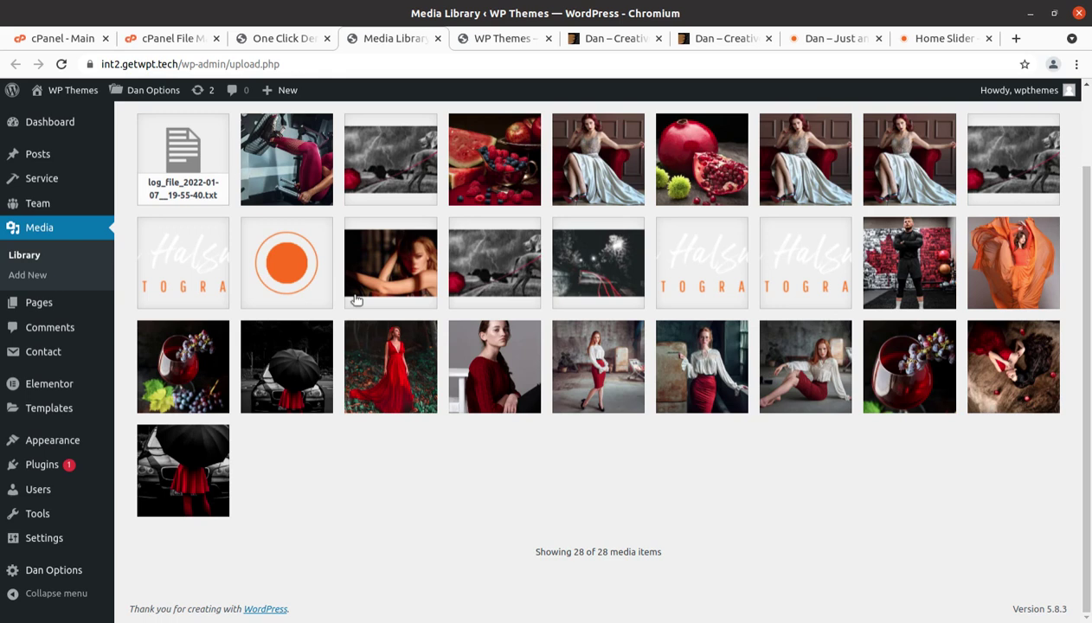
pyautogui.click(61, 64)
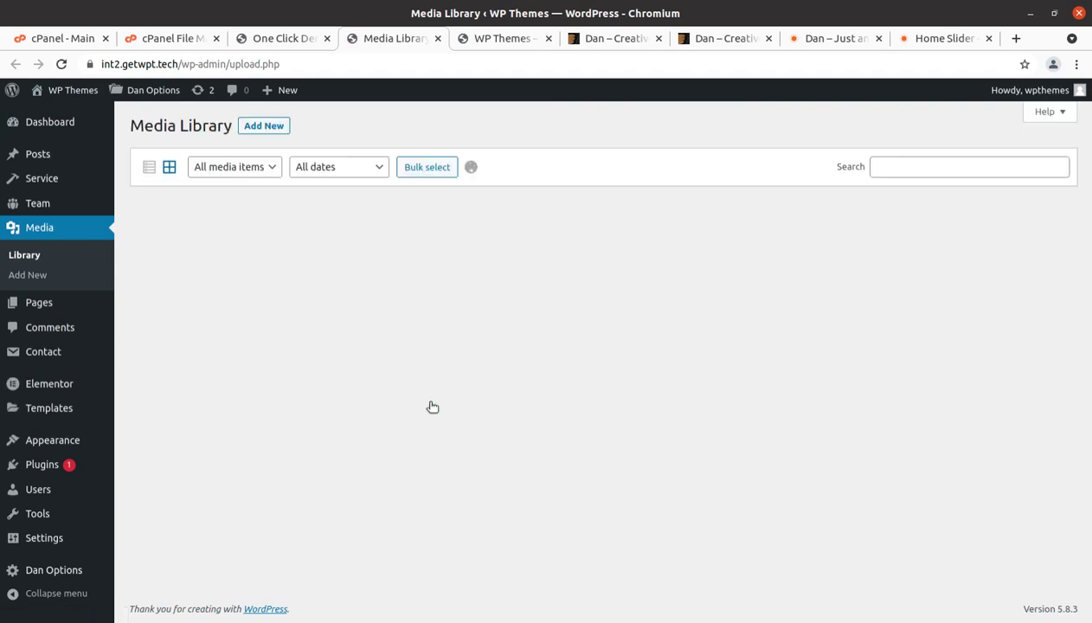
pyautogui.scroll(-5, 641, 445)
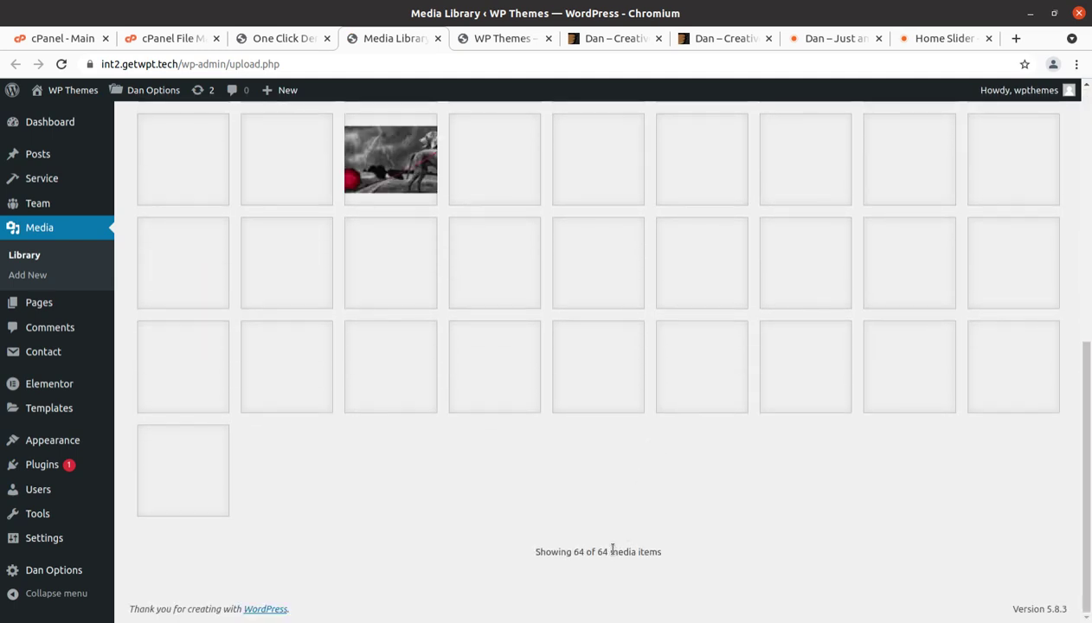
pyautogui.scroll(5, 525, 510)
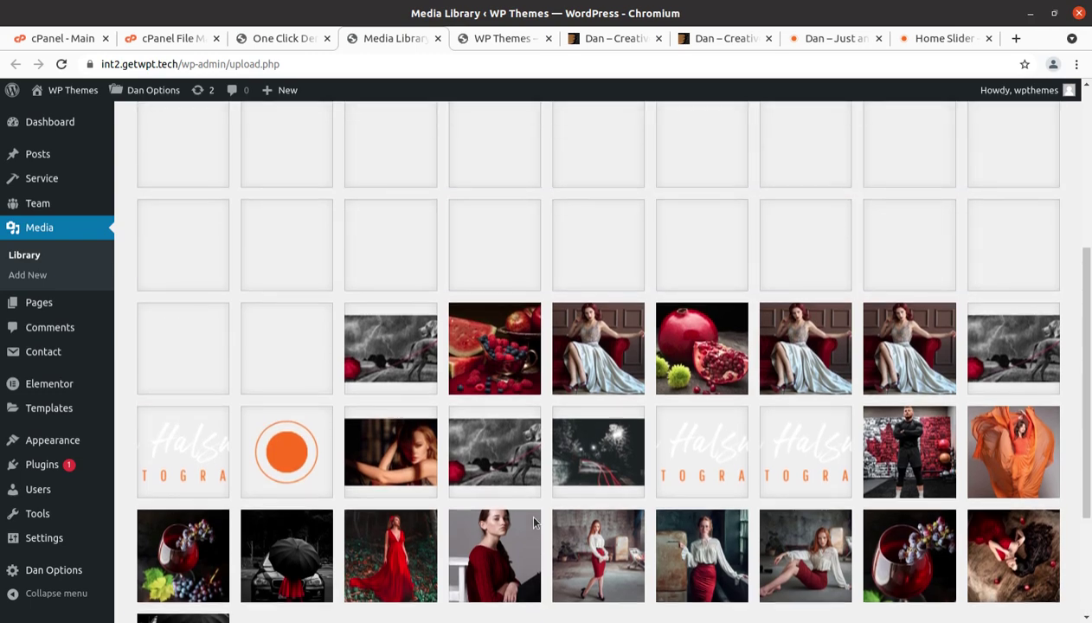
pyautogui.click(437, 40)
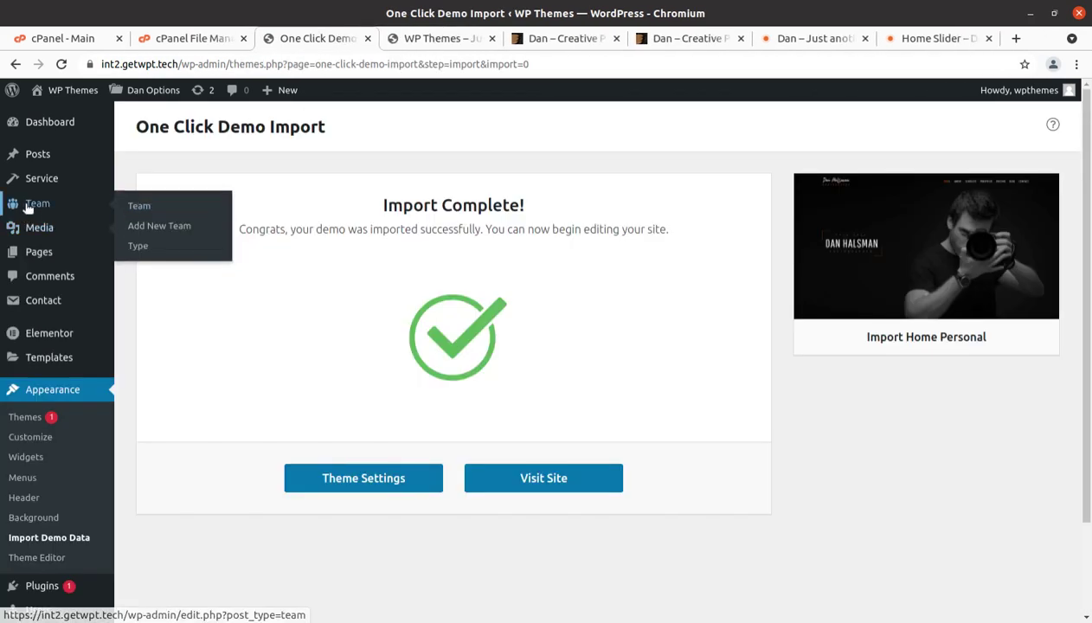
# Open the list of imported pages in a new tab and reload the site's front page to view the imported demo
pyautogui.middleClick(141, 254)
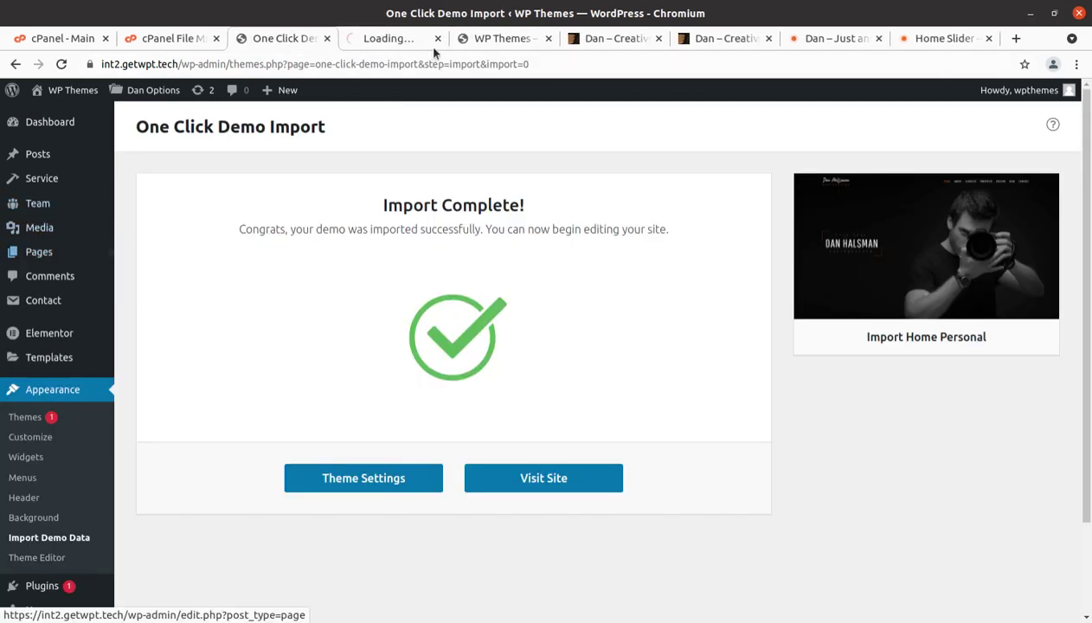
pyautogui.click(392, 38)
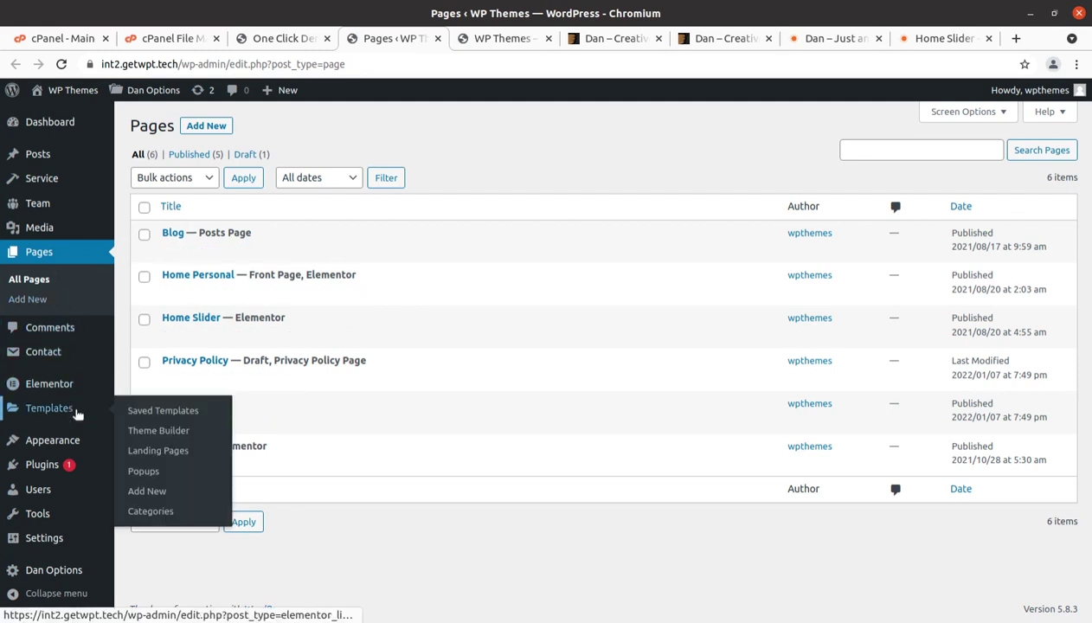
pyautogui.click(493, 41)
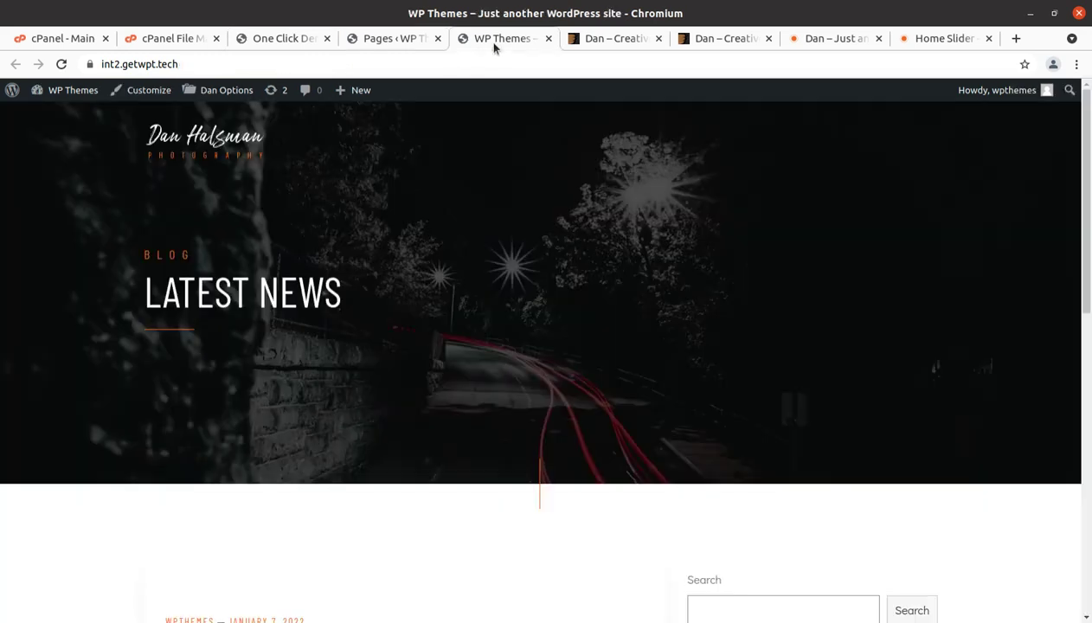
pyautogui.click(68, 65)
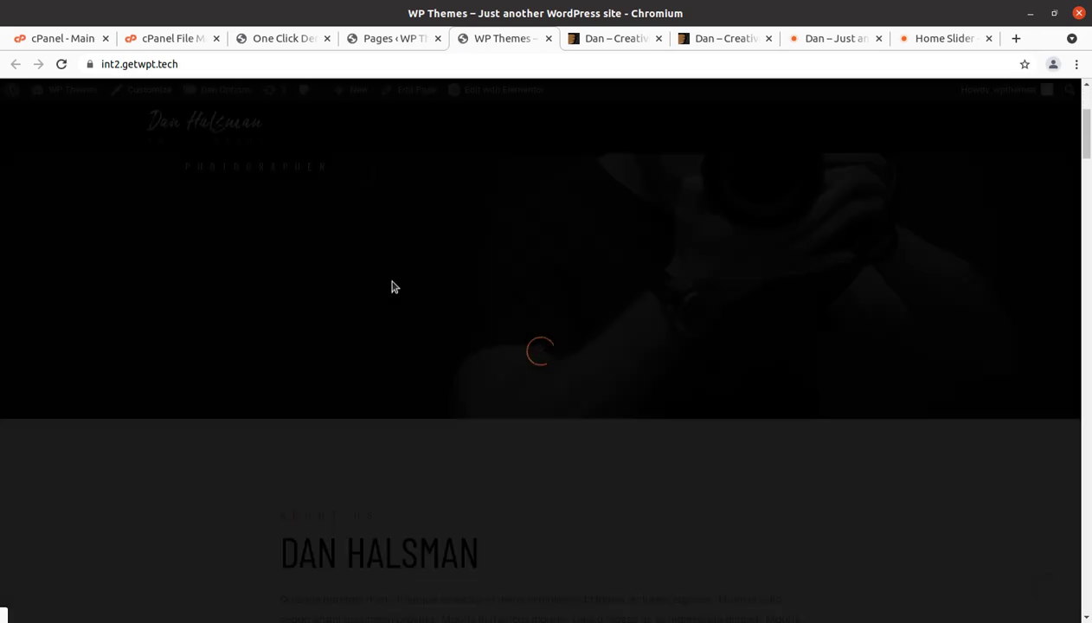
pyautogui.scroll(3, 391, 286)
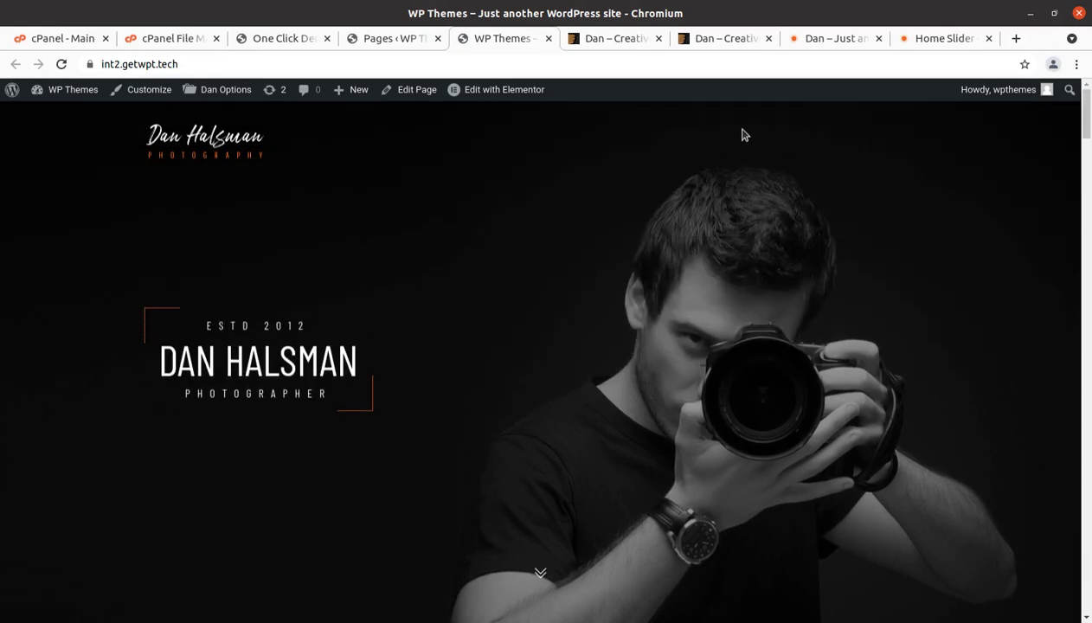
# Compare the front page with the theme's ThemeForest preview and live personal demo, and close the Pages list's tab
pyautogui.click(616, 38)
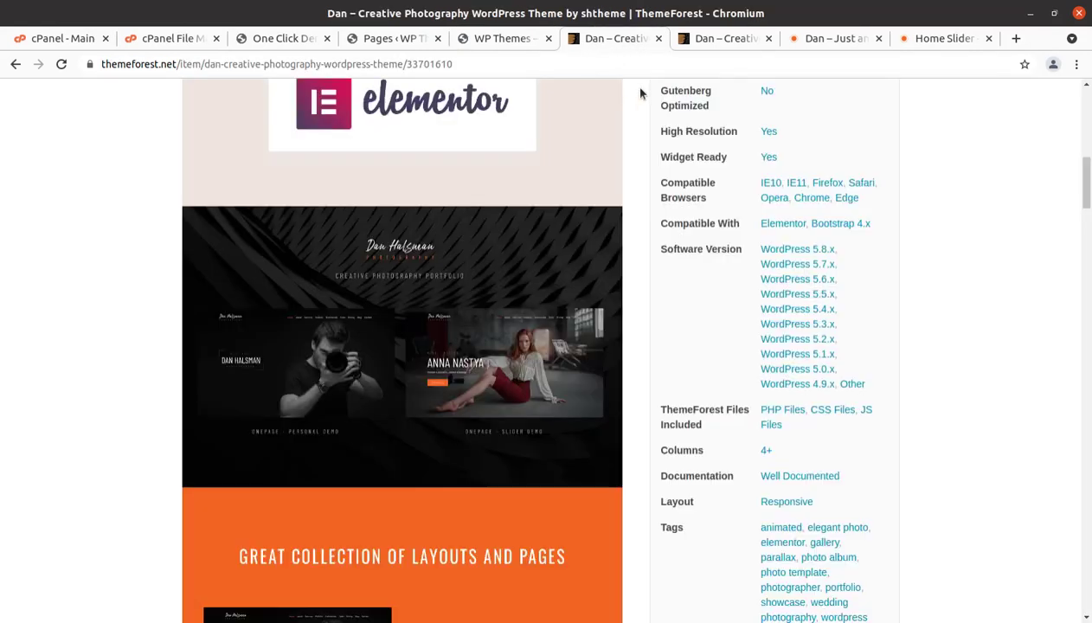
pyautogui.click(714, 43)
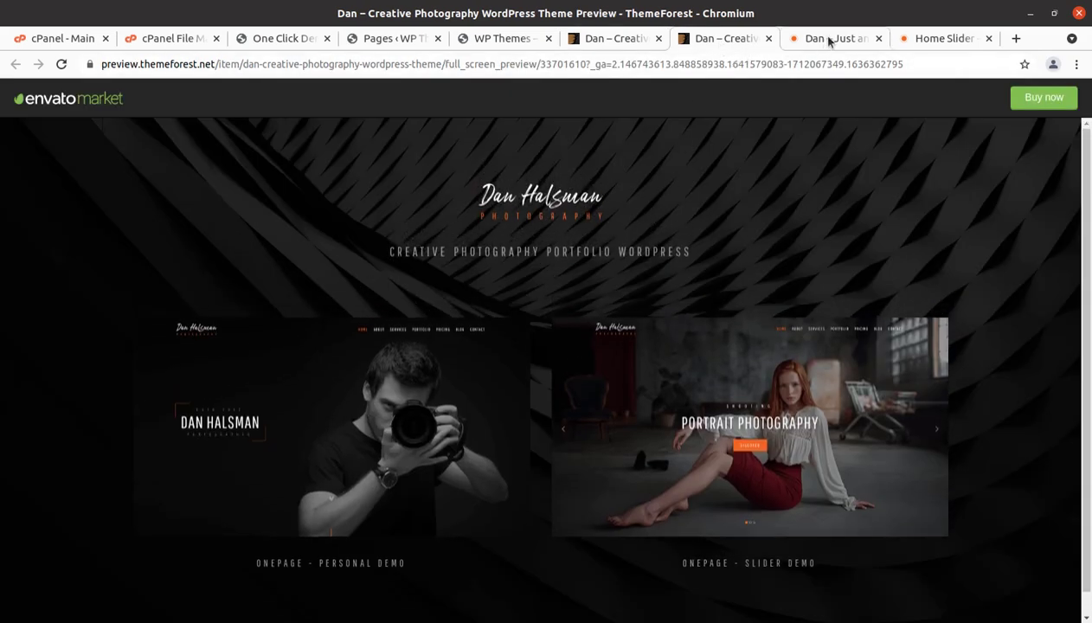
pyautogui.click(829, 39)
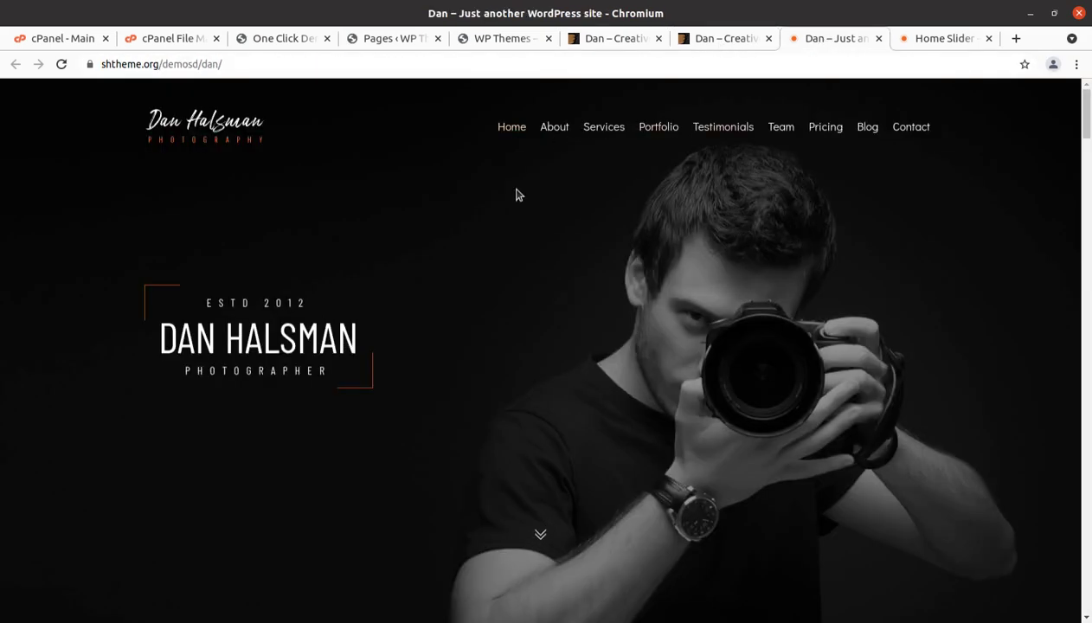
pyautogui.click(398, 40)
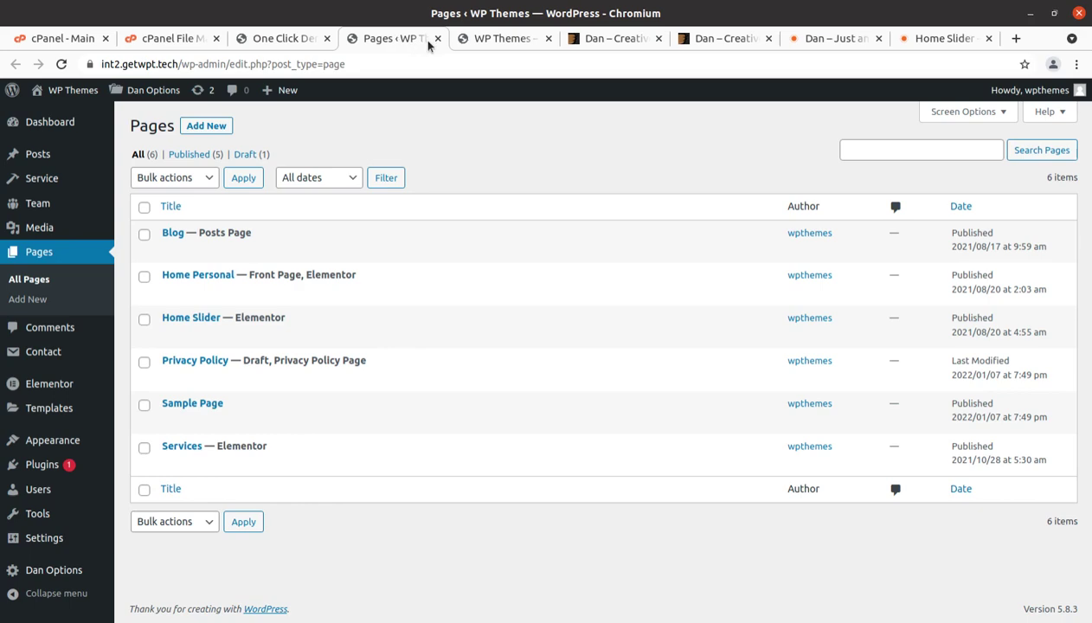
pyautogui.click(437, 39)
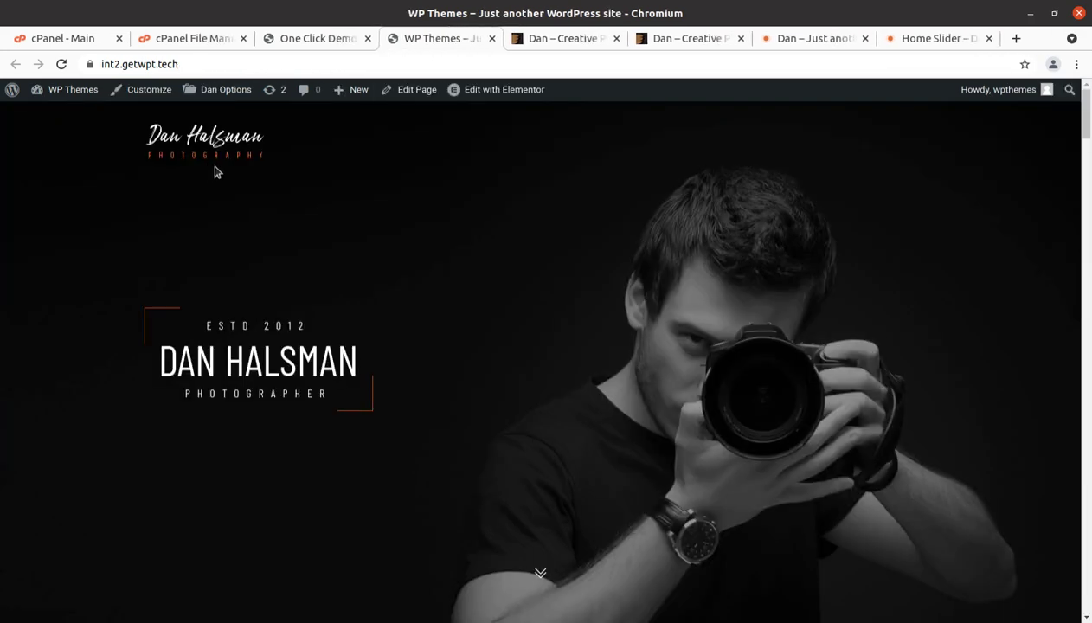
# Look through the imported front page's sections, from the awards and portfolio down to the contact form
pyautogui.scroll(-10, 490, 180)
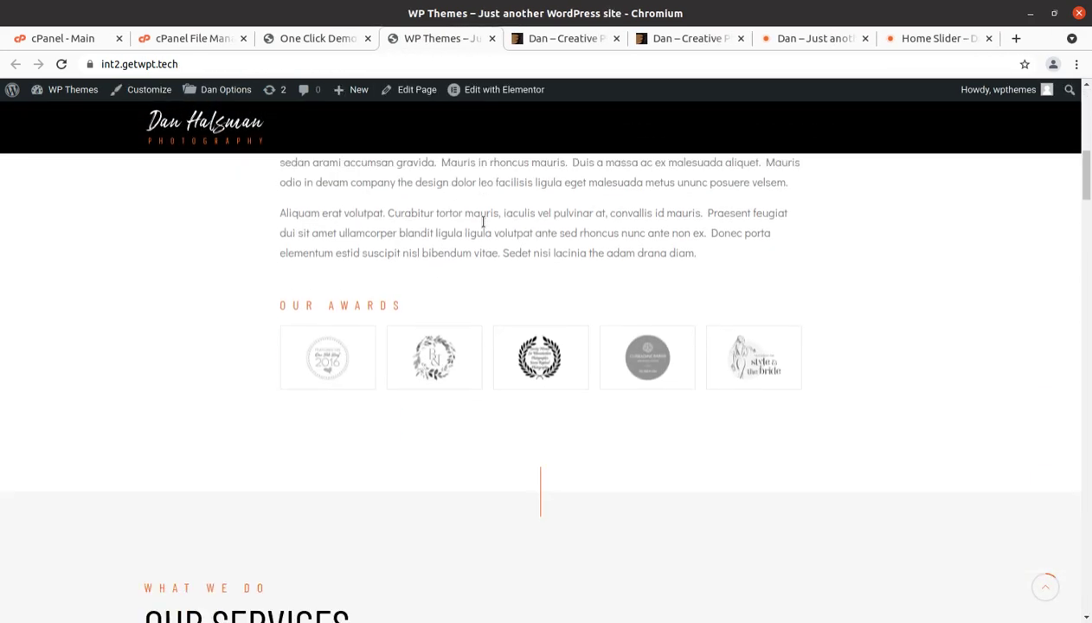
pyautogui.scroll(-10, 466, 246)
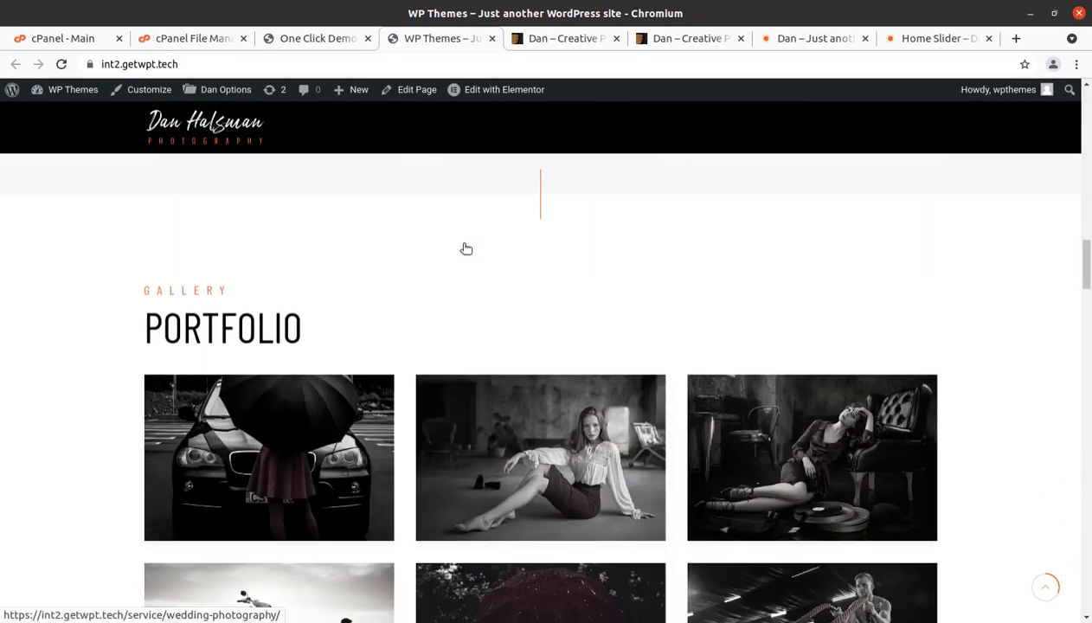
pyautogui.scroll(-12, 466, 249)
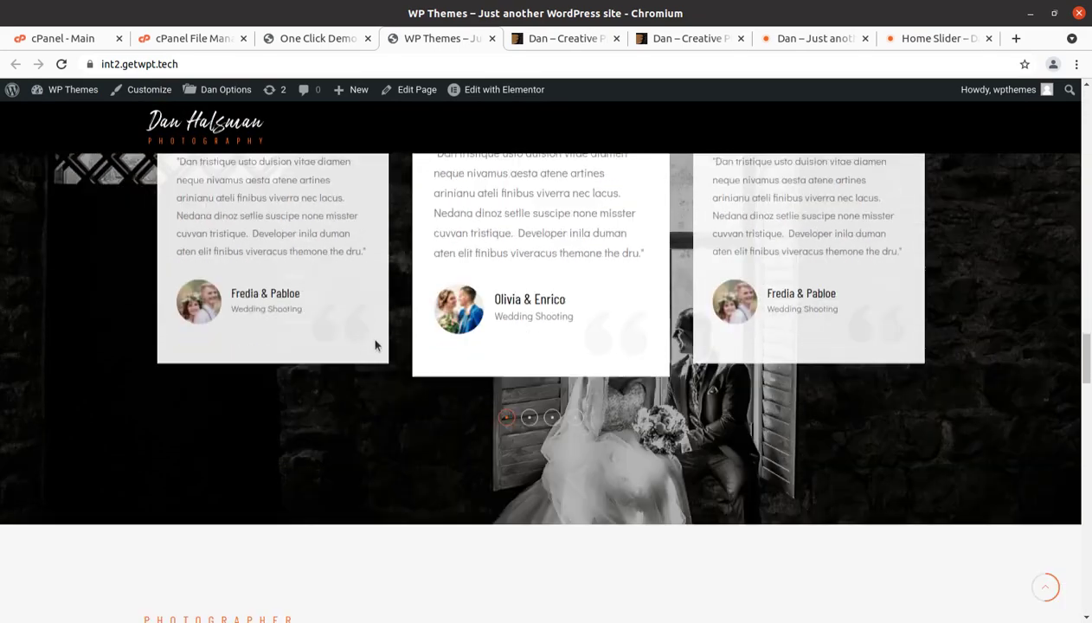
pyautogui.scroll(-5, 373, 341)
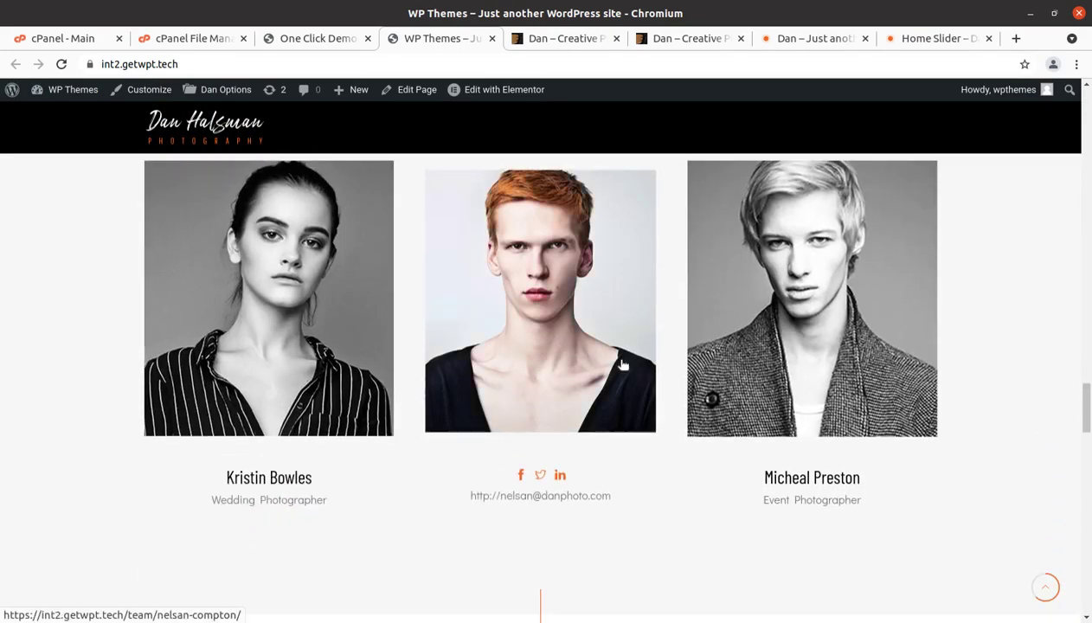
pyautogui.scroll(-5, 623, 365)
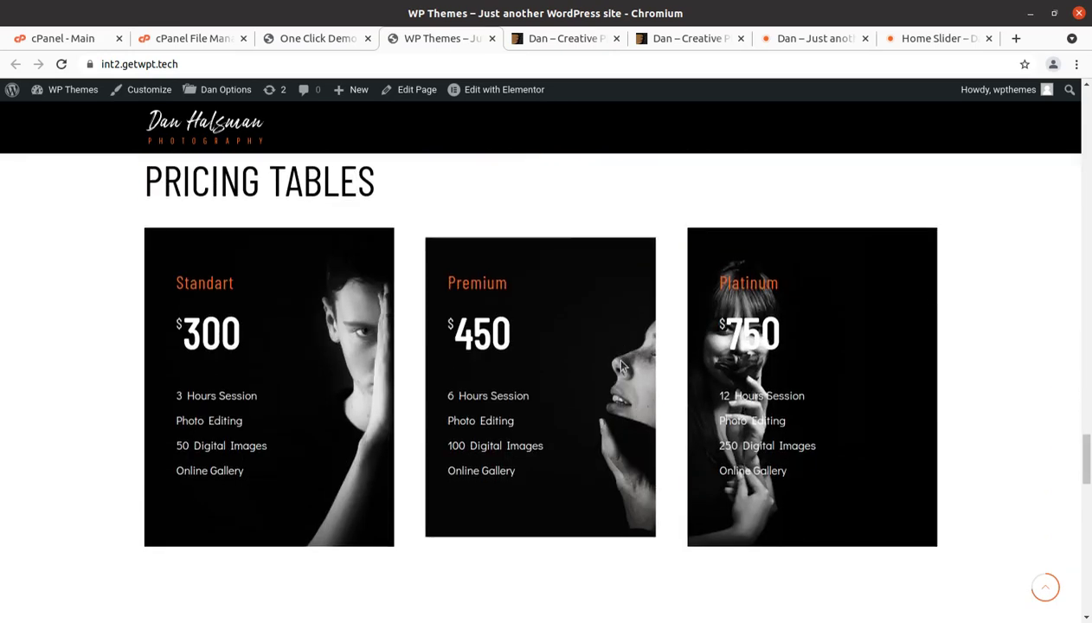
pyautogui.scroll(-7, 436, 374)
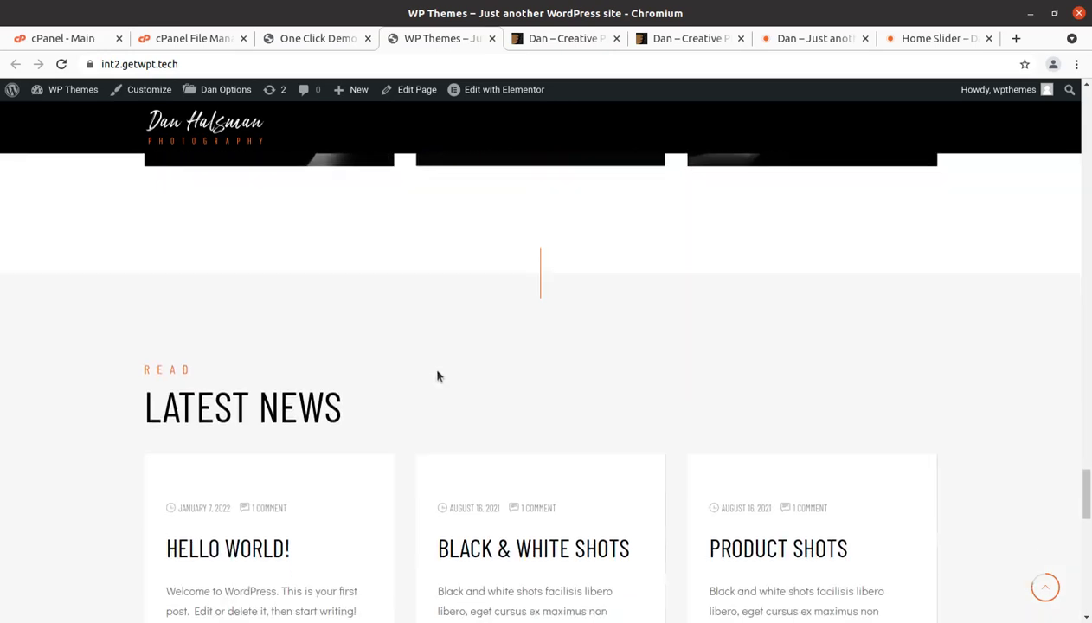
pyautogui.scroll(-7, 438, 375)
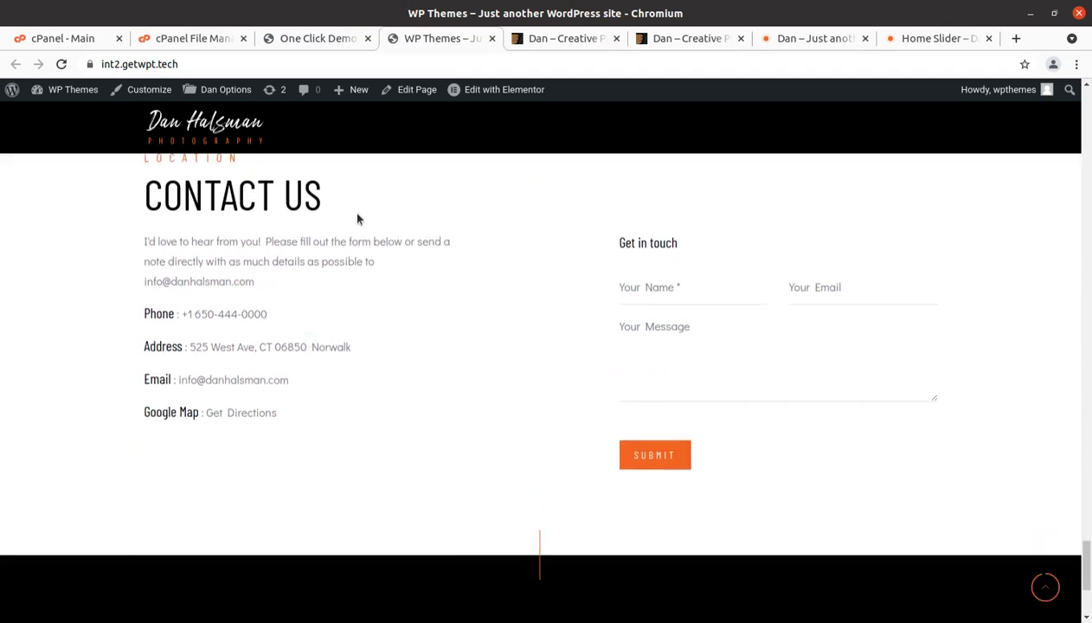
pyautogui.scroll(8, 355, 219)
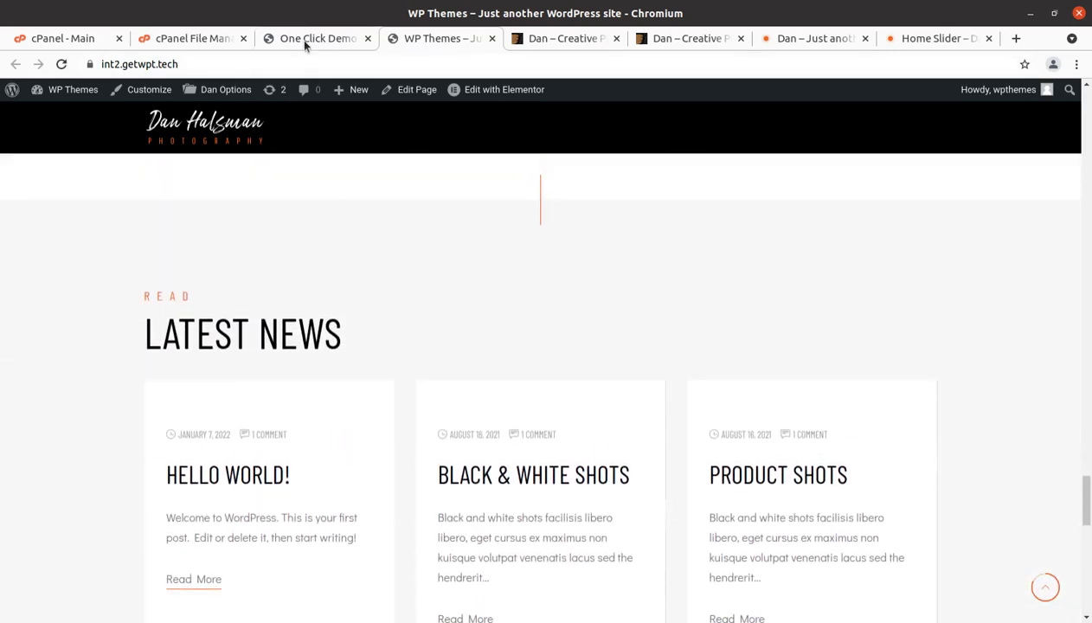
# Open the Menus page under Appearance and review the Page Menu's items and the menus available for editing
pyautogui.click(303, 40)
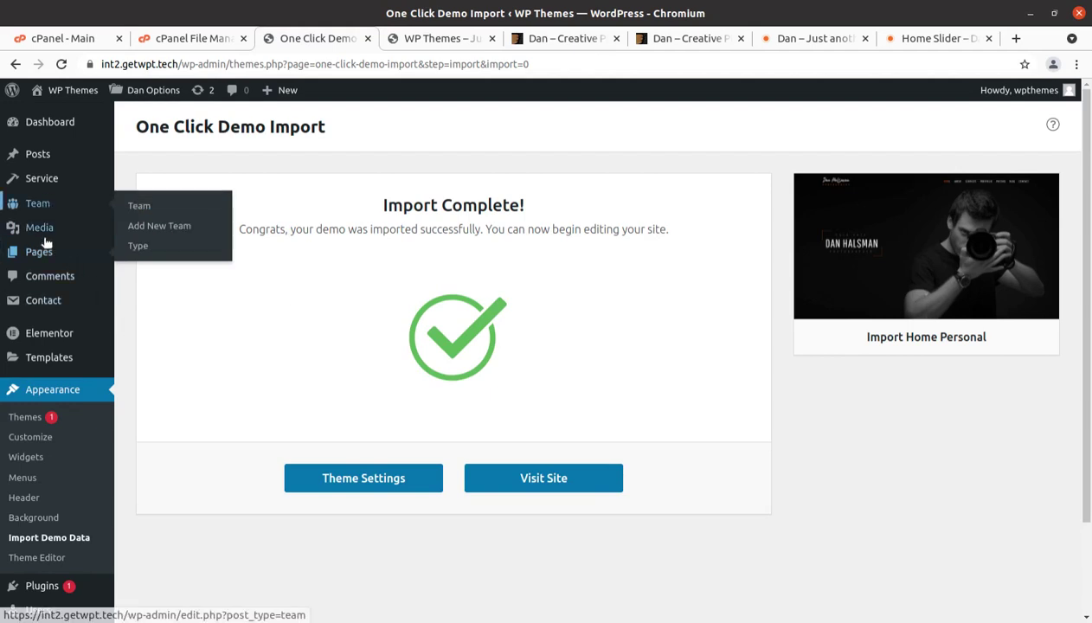
pyautogui.moveTo(48, 327)
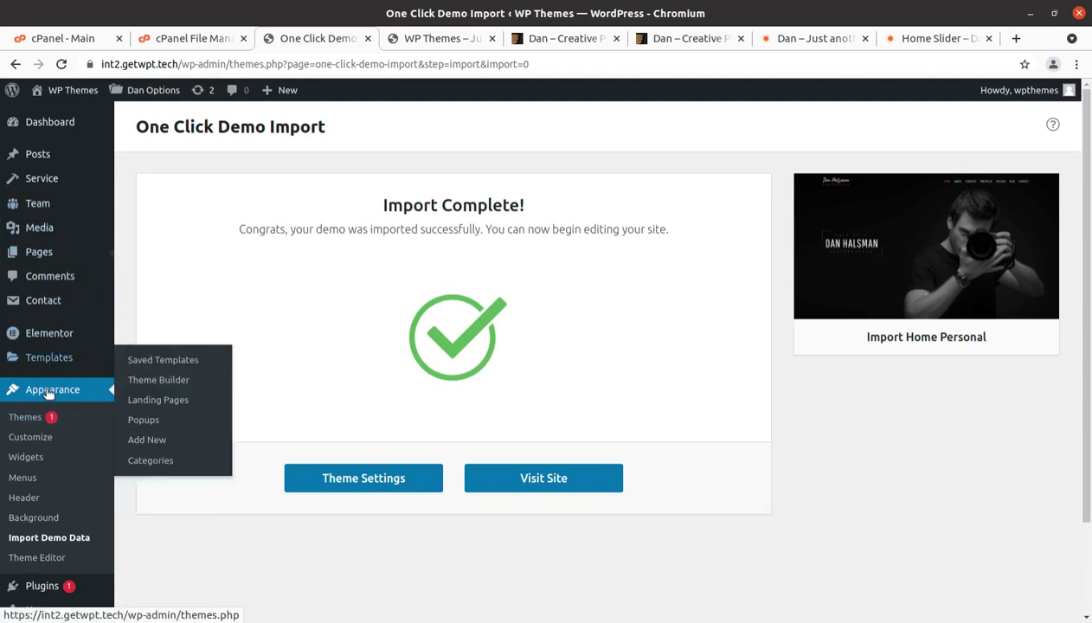
pyautogui.scroll(-2, 26, 389)
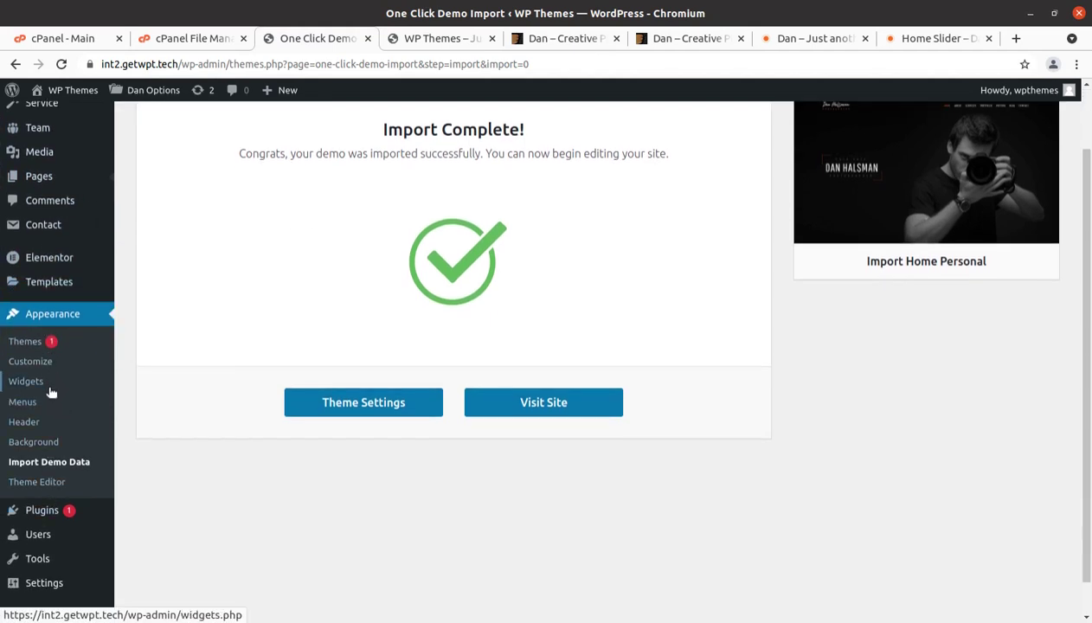
pyautogui.click(24, 405)
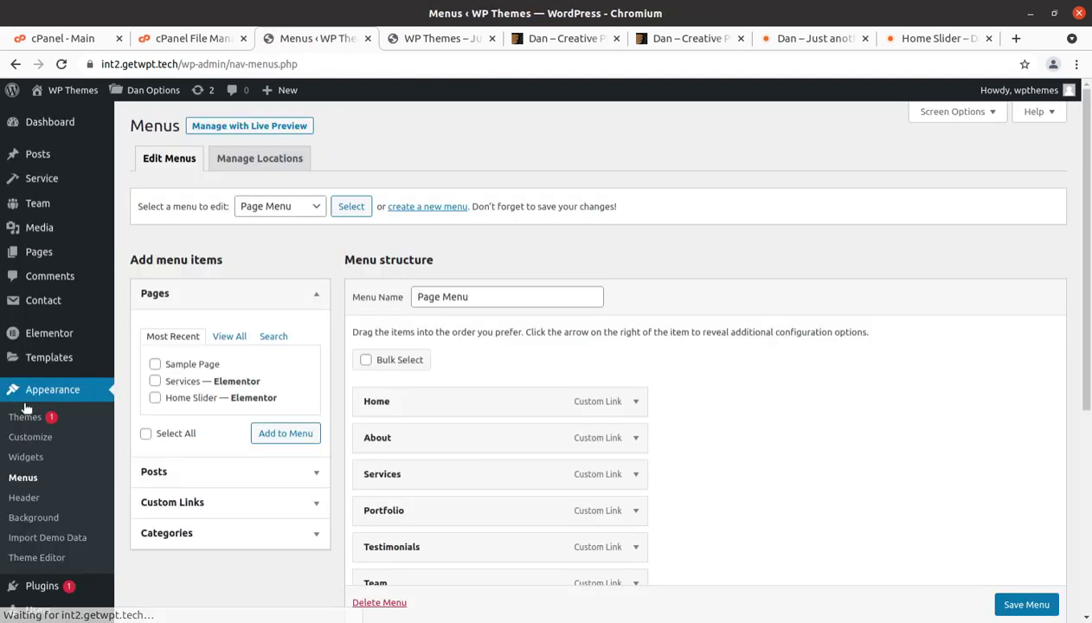
pyautogui.scroll(-3, 510, 297)
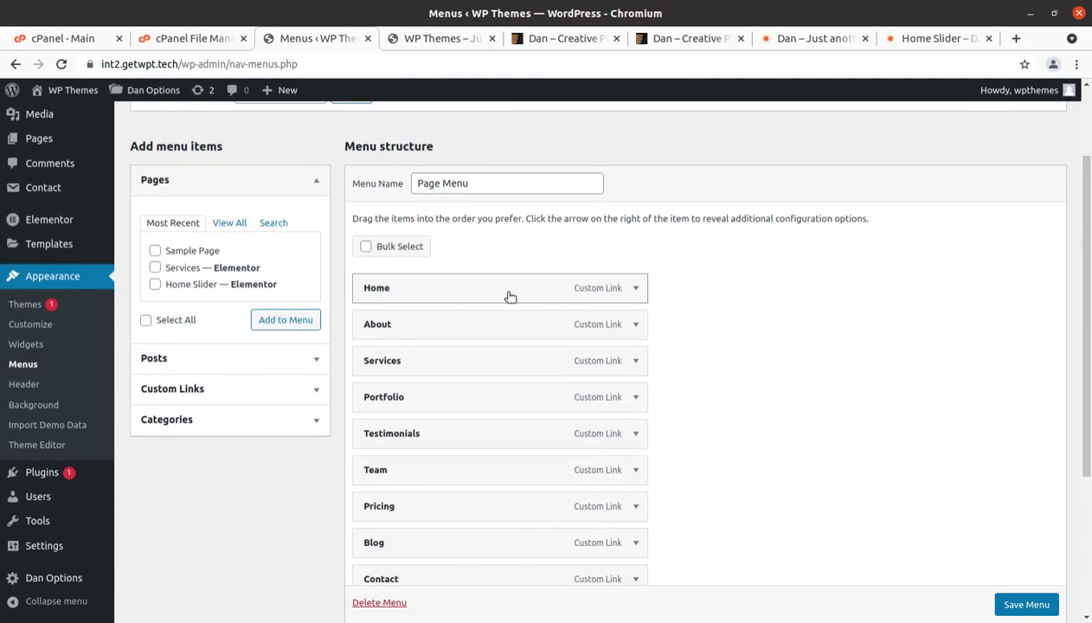
pyautogui.scroll(3, 511, 297)
pyautogui.click(281, 206)
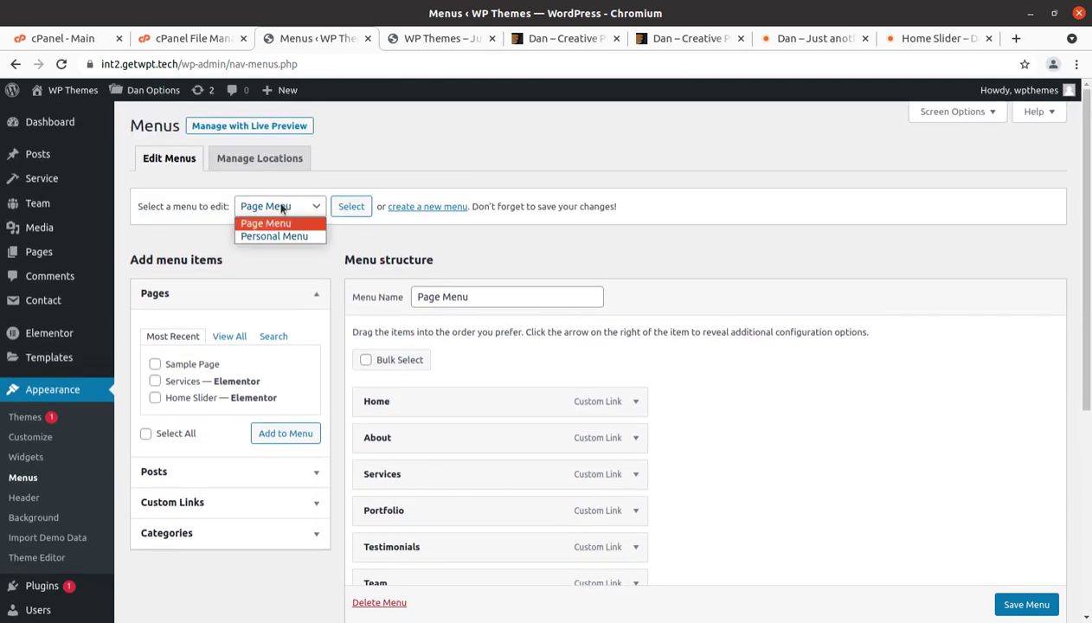
# Assign Personal Menu to the Home Personal location and Page Menu to all other pages, and save the menu locations
pyautogui.click(275, 158)
pyautogui.click(275, 159)
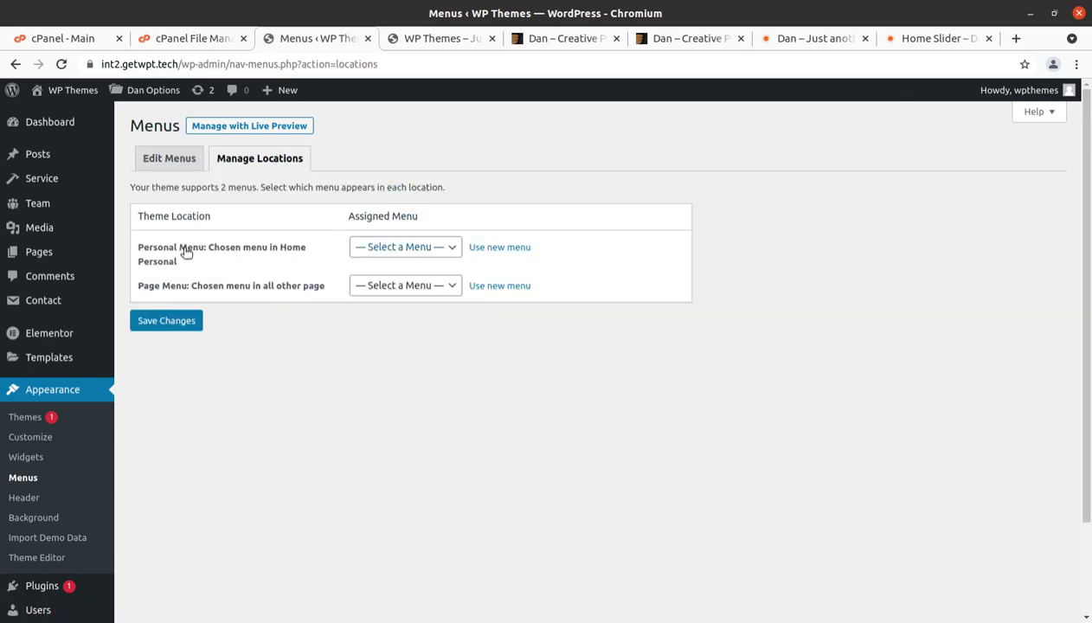
pyautogui.click(427, 251)
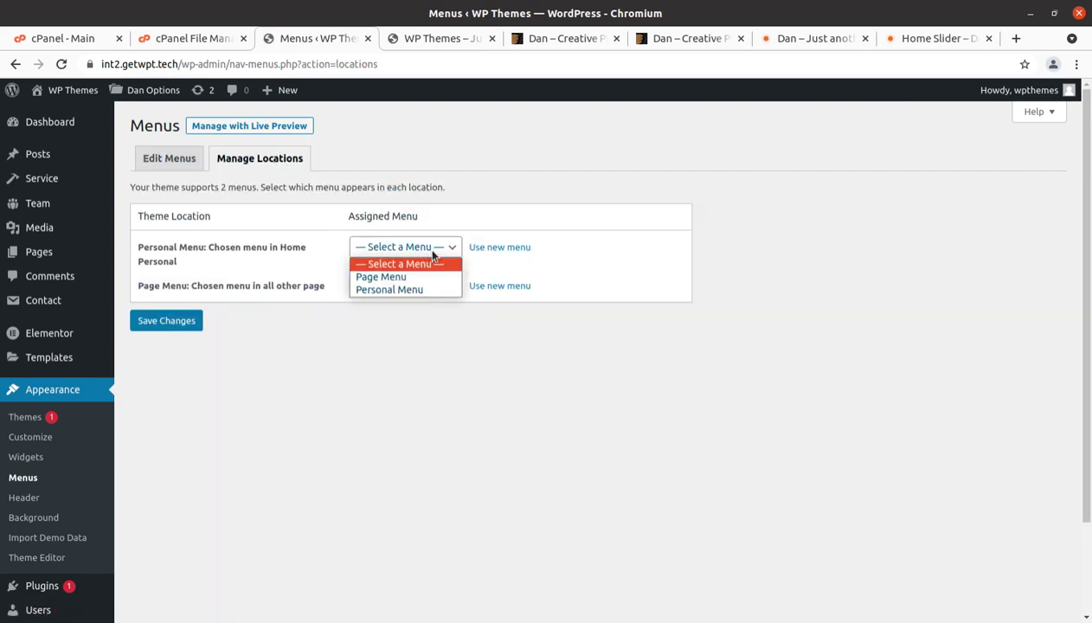
pyautogui.click(389, 290)
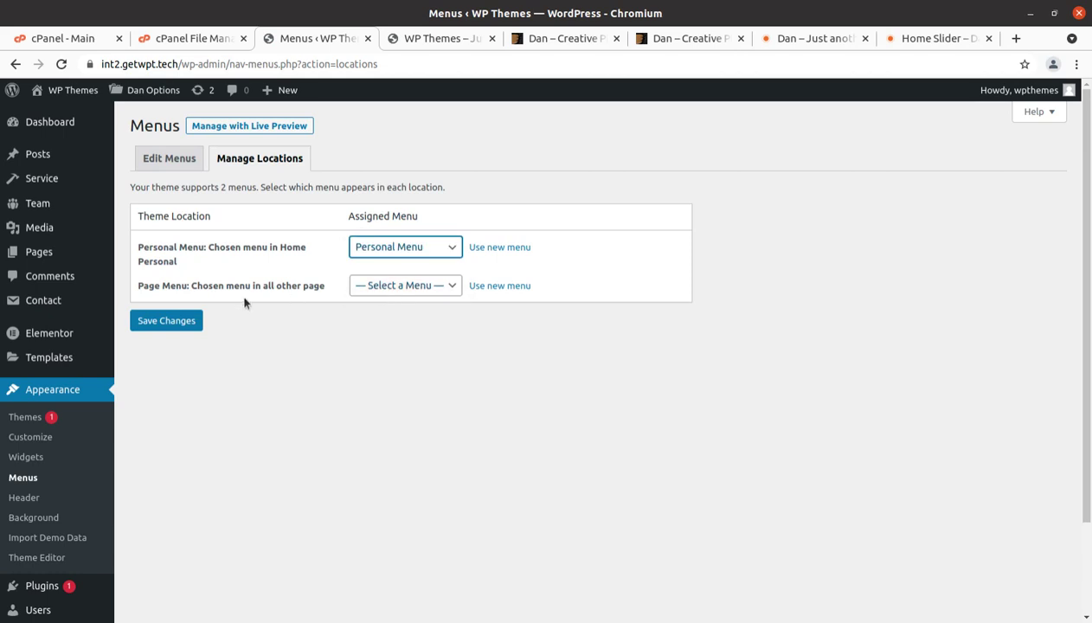
pyautogui.click(397, 290)
pyautogui.press('Escape')
pyautogui.press('Down')
pyautogui.click(157, 325)
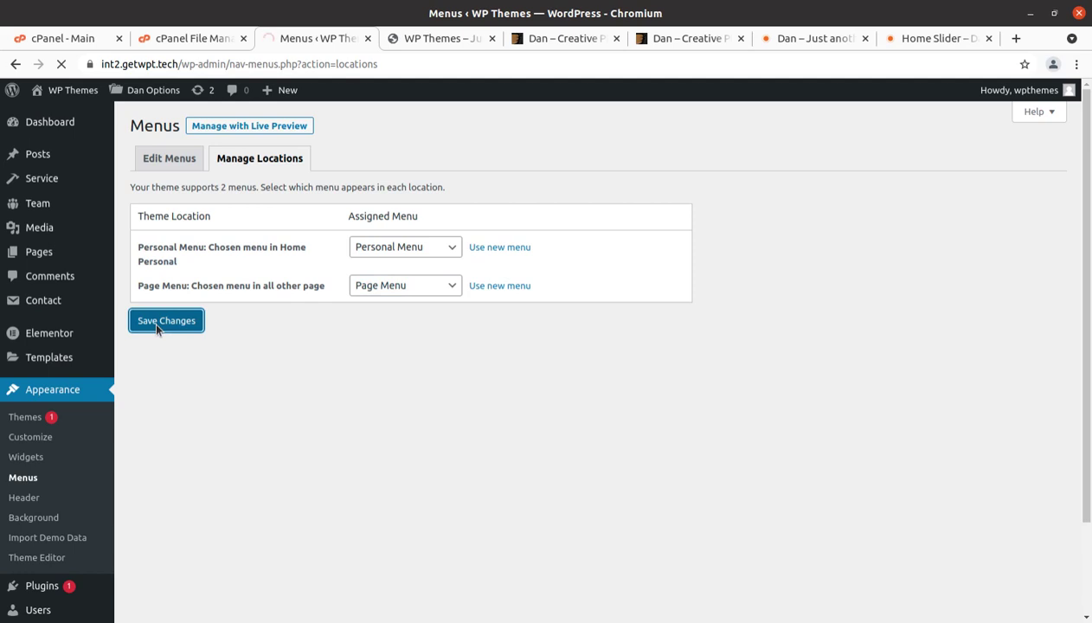
# Reload the site's front page and check the navigation menu in its header
pyautogui.click(414, 43)
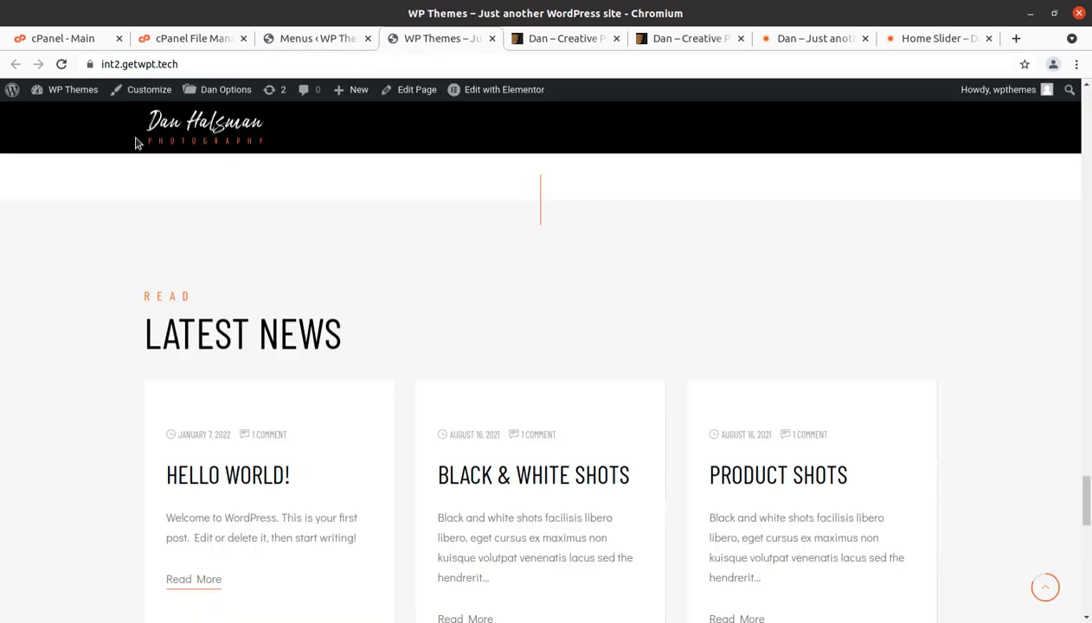
pyautogui.scroll(3, 217, 269)
pyautogui.click(62, 64)
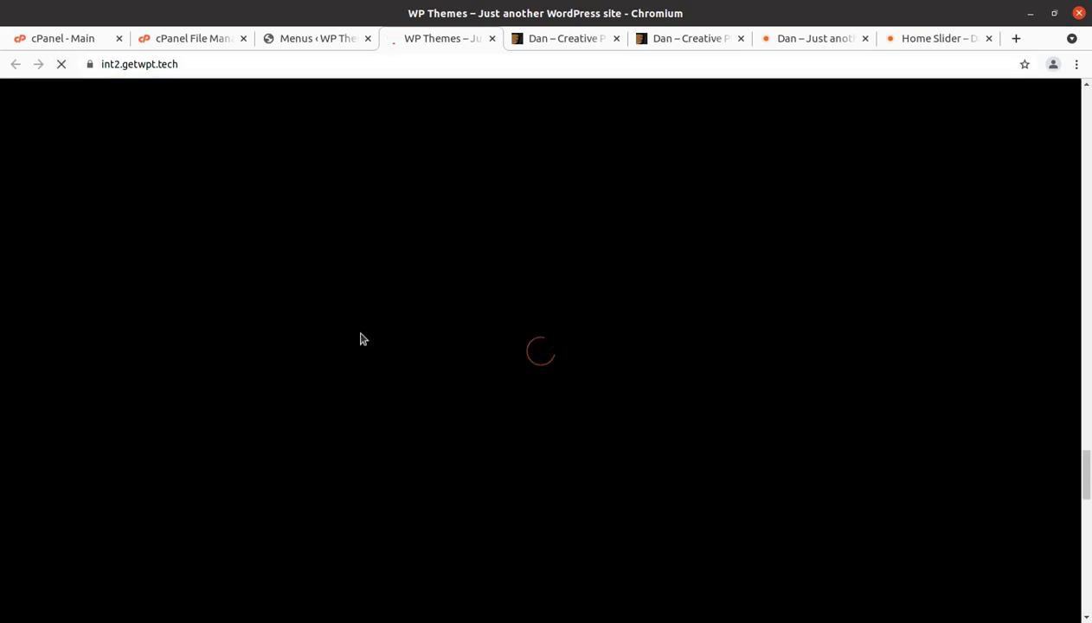
pyautogui.scroll(8, 593, 329)
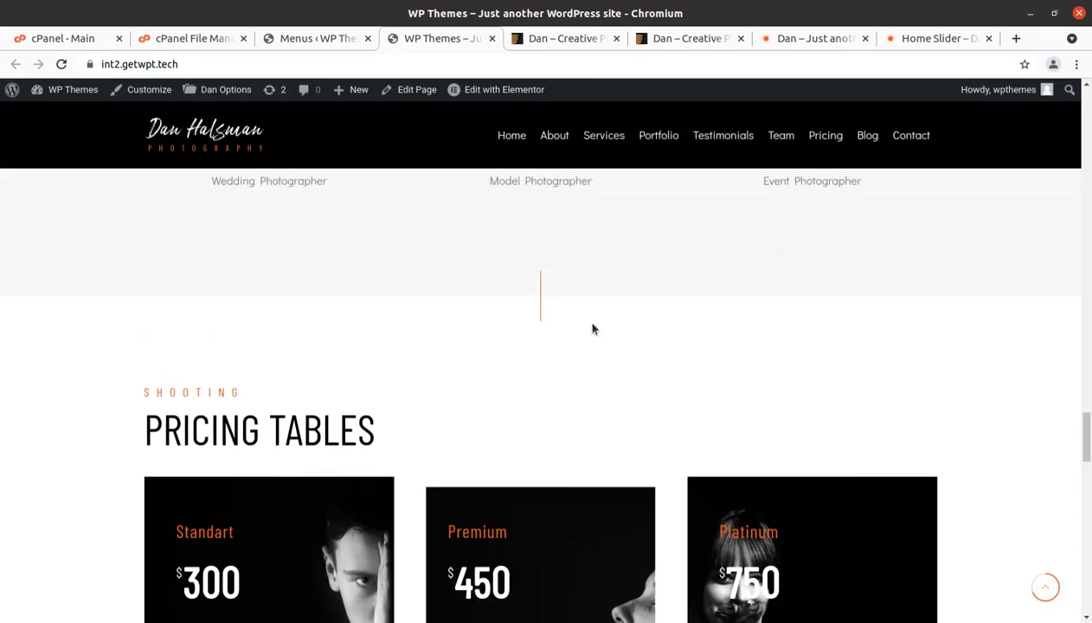
pyautogui.scroll(10, 593, 328)
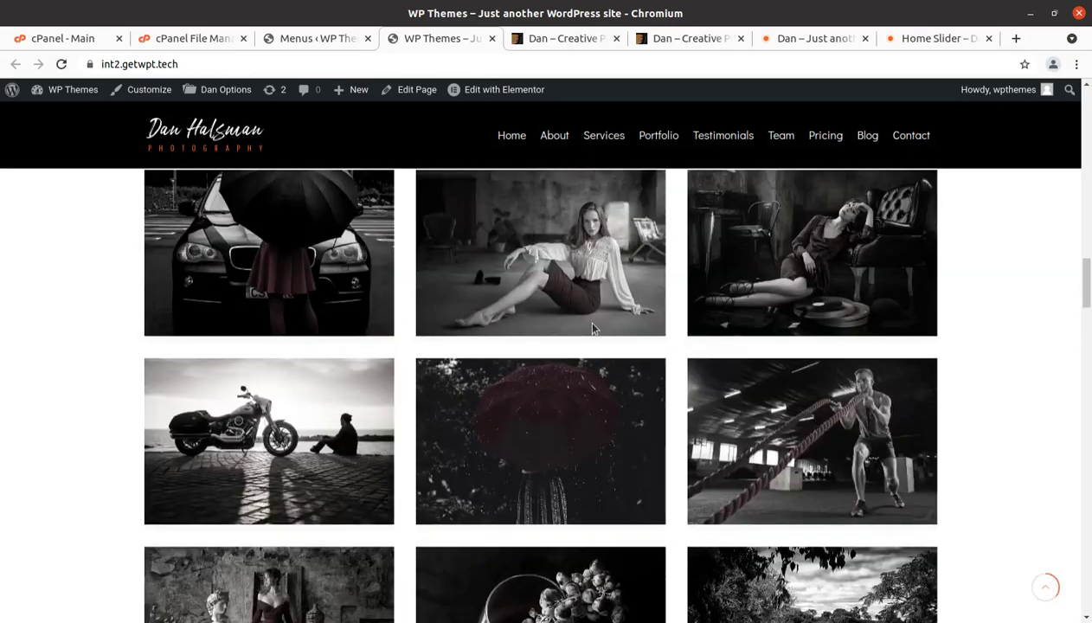
# Test the header menu's About, Services, Portfolio, Testimonials, Team and Pricing links on the front page
pyautogui.click(559, 136)
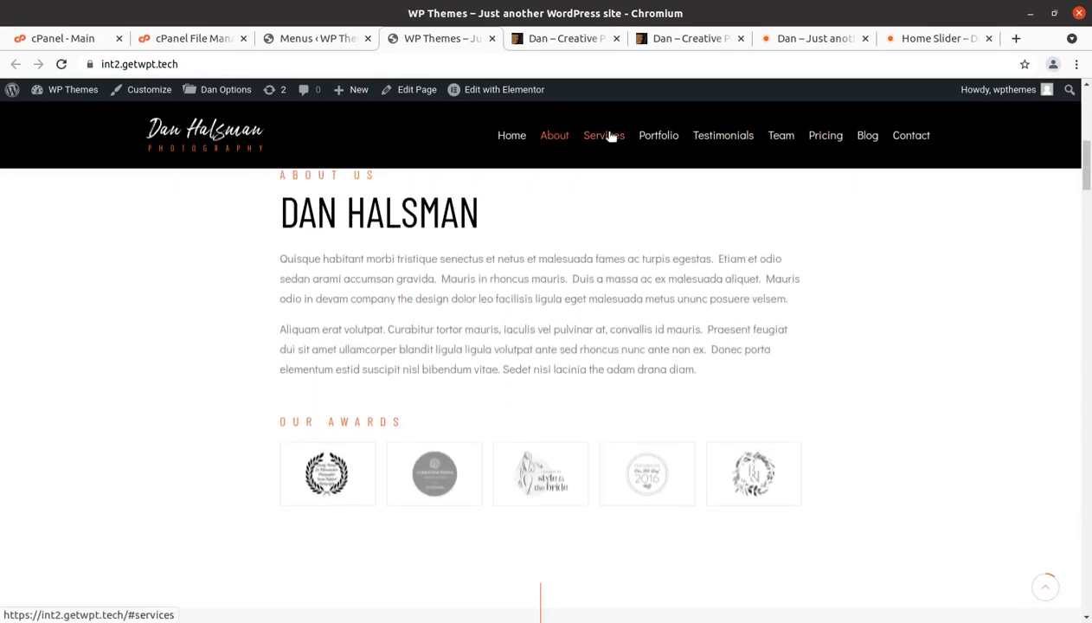
pyautogui.click(613, 139)
pyautogui.click(659, 137)
pyautogui.click(707, 137)
pyautogui.click(786, 139)
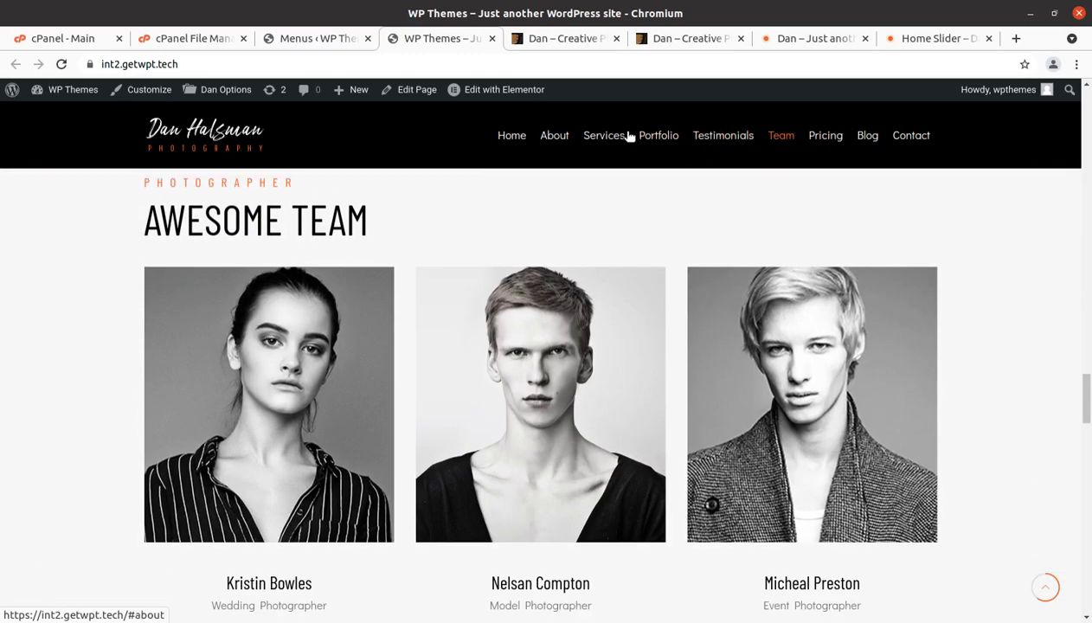
pyautogui.click(823, 136)
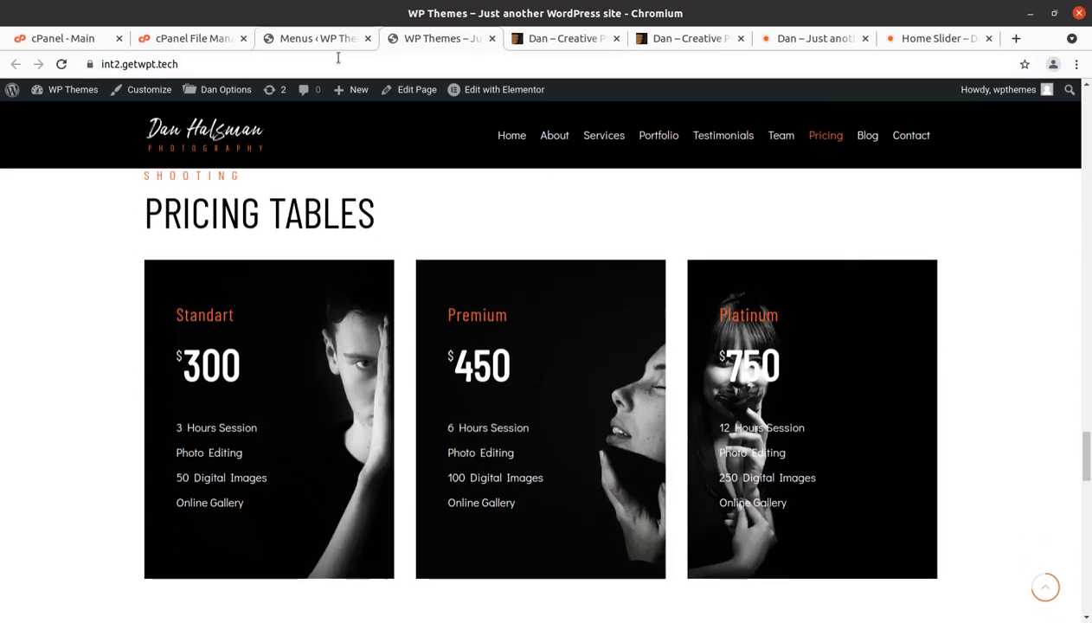
# Open the list of all pages in a new tab and view the Home Slider page from it
pyautogui.click(311, 39)
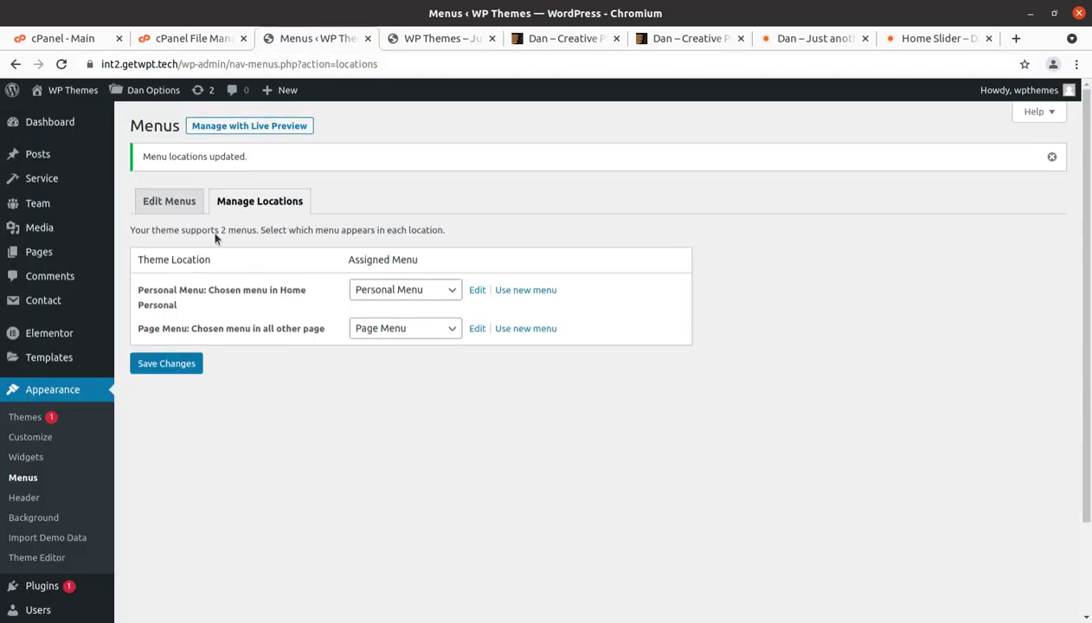
pyautogui.moveTo(98, 260)
pyautogui.middleClick(144, 249)
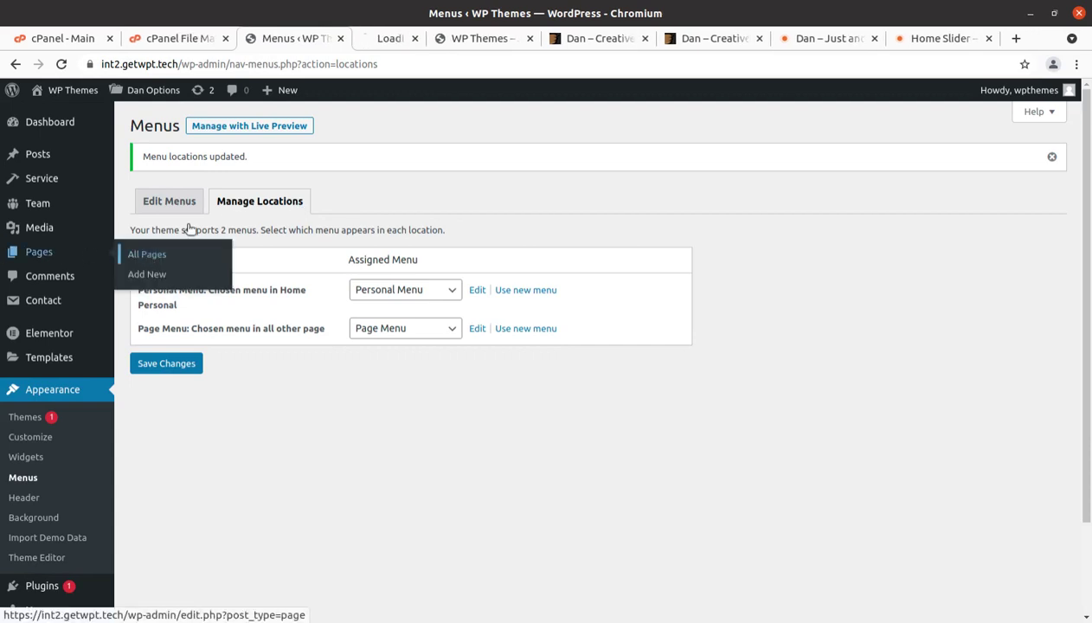
pyautogui.click(361, 41)
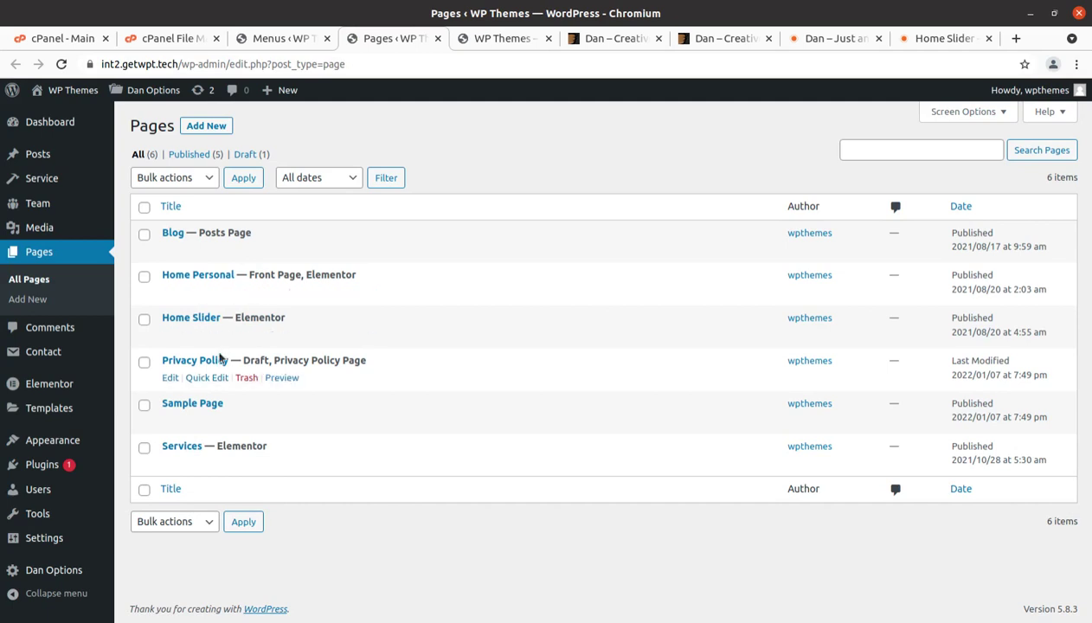
pyautogui.middleClick(275, 336)
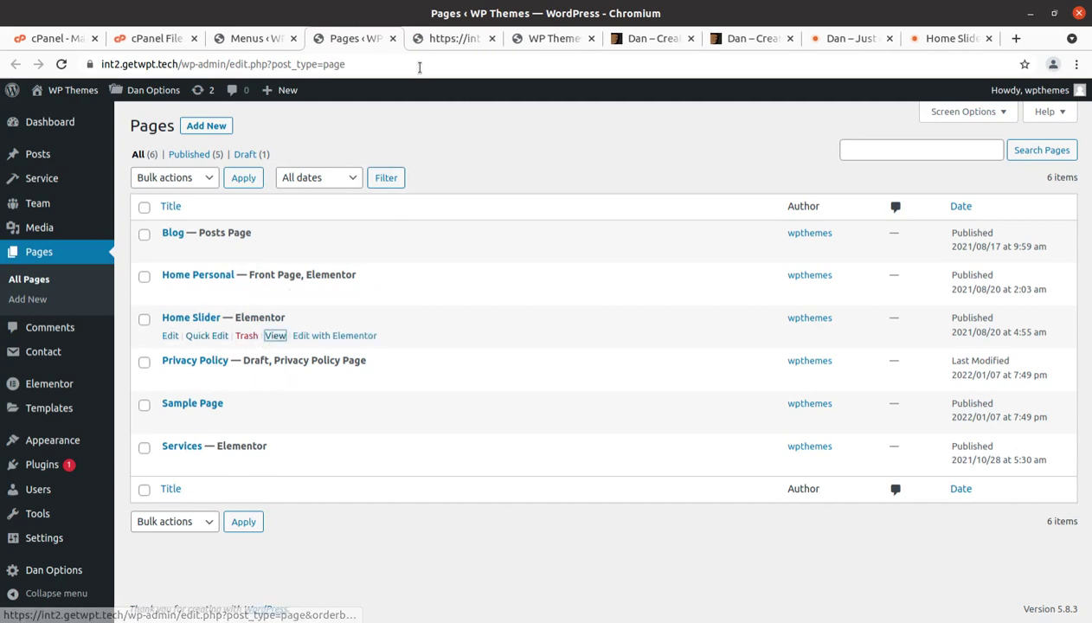
pyautogui.click(439, 41)
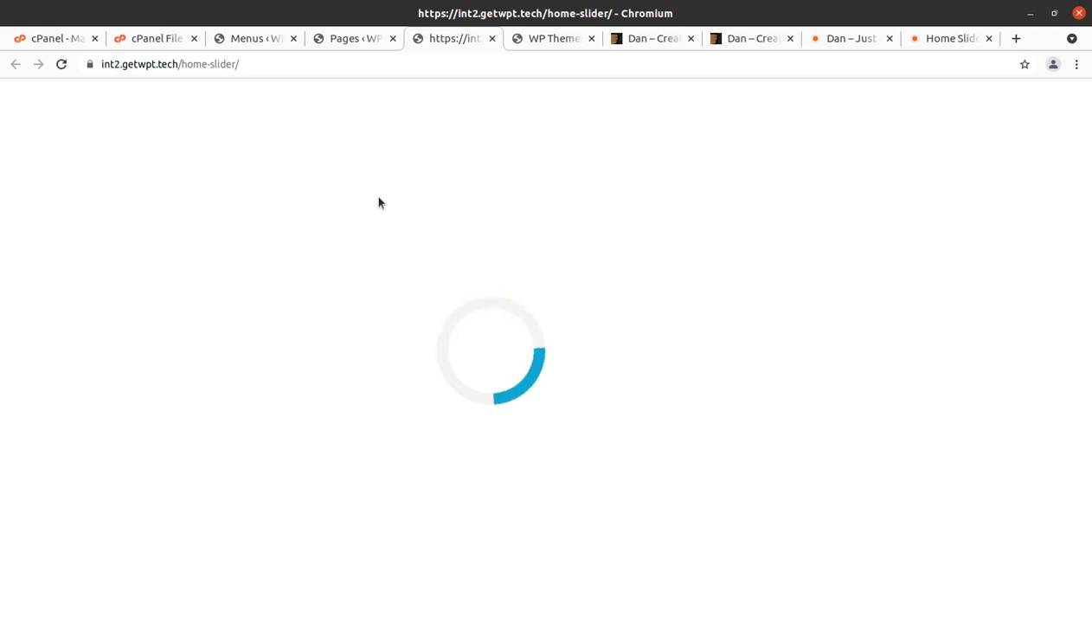
# Open the Permalink Settings and save them with the Post name structure
pyautogui.click(338, 42)
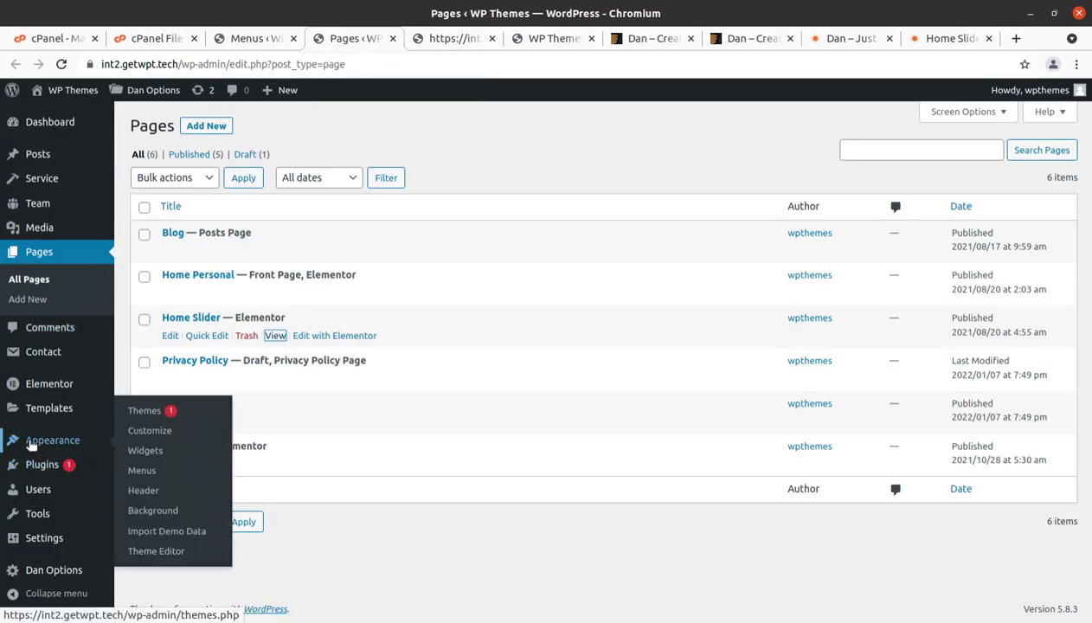
pyautogui.moveTo(31, 542)
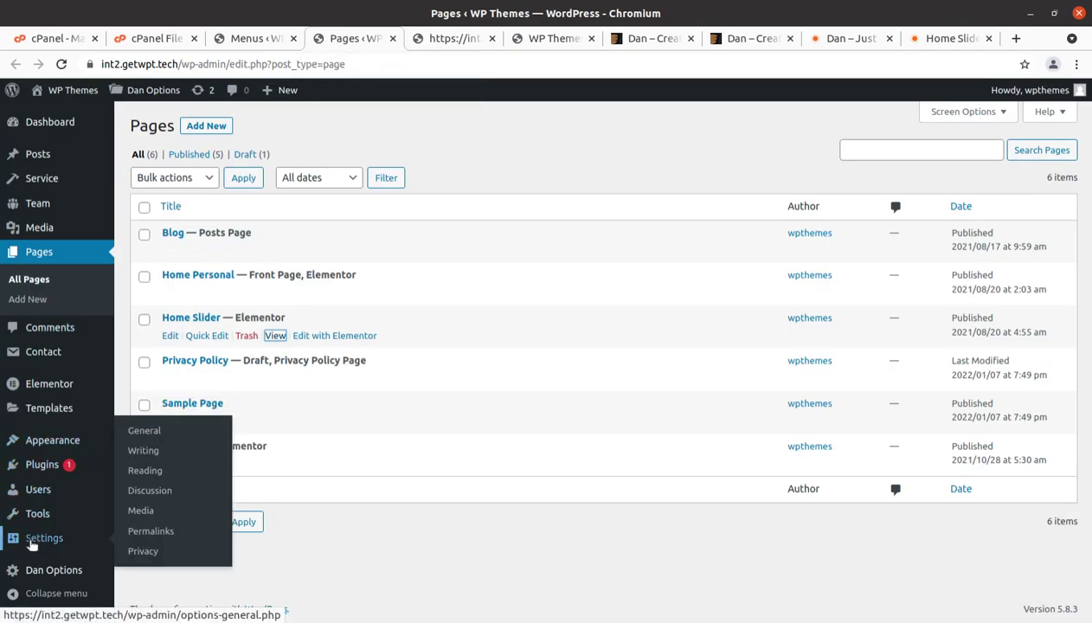
pyautogui.click(148, 534)
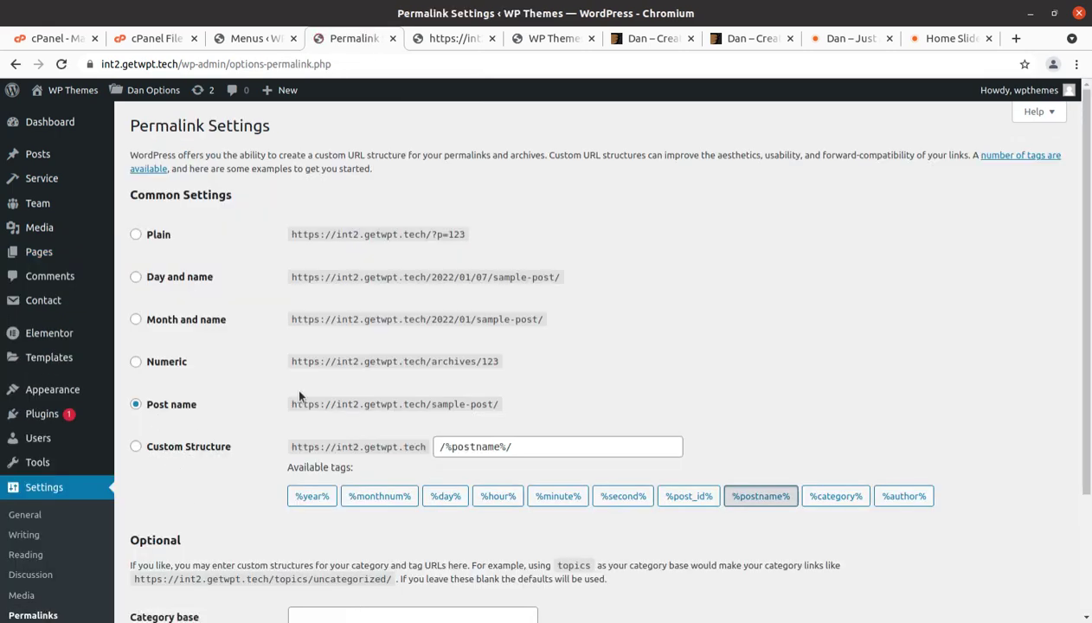
pyautogui.scroll(-3, 300, 396)
pyautogui.click(149, 591)
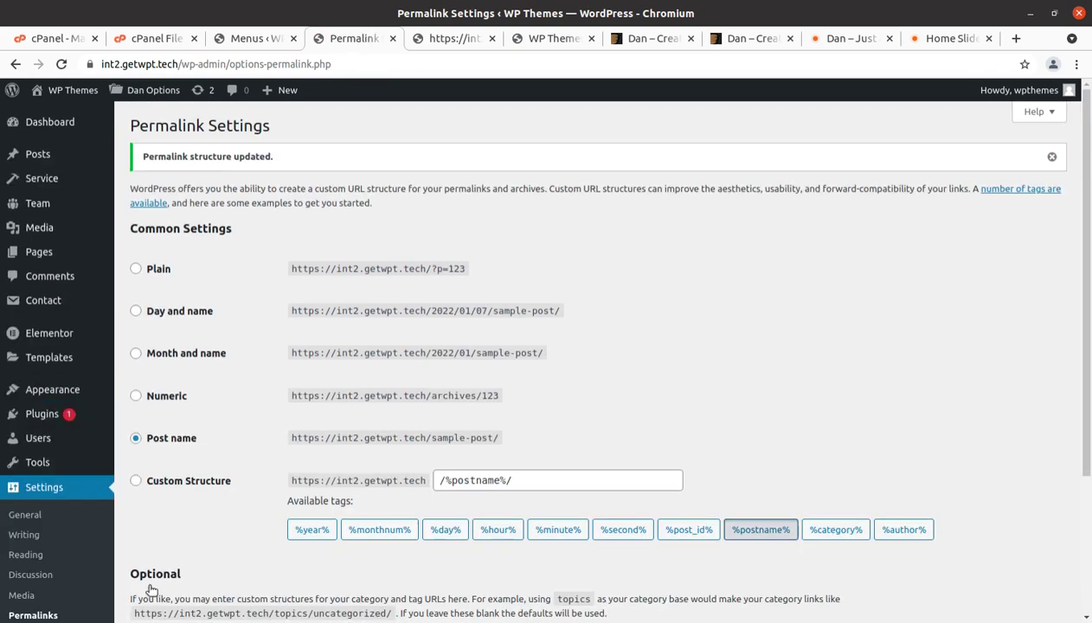
# Reload the Home Slider page and check its header menu and opening slide
pyautogui.click(440, 39)
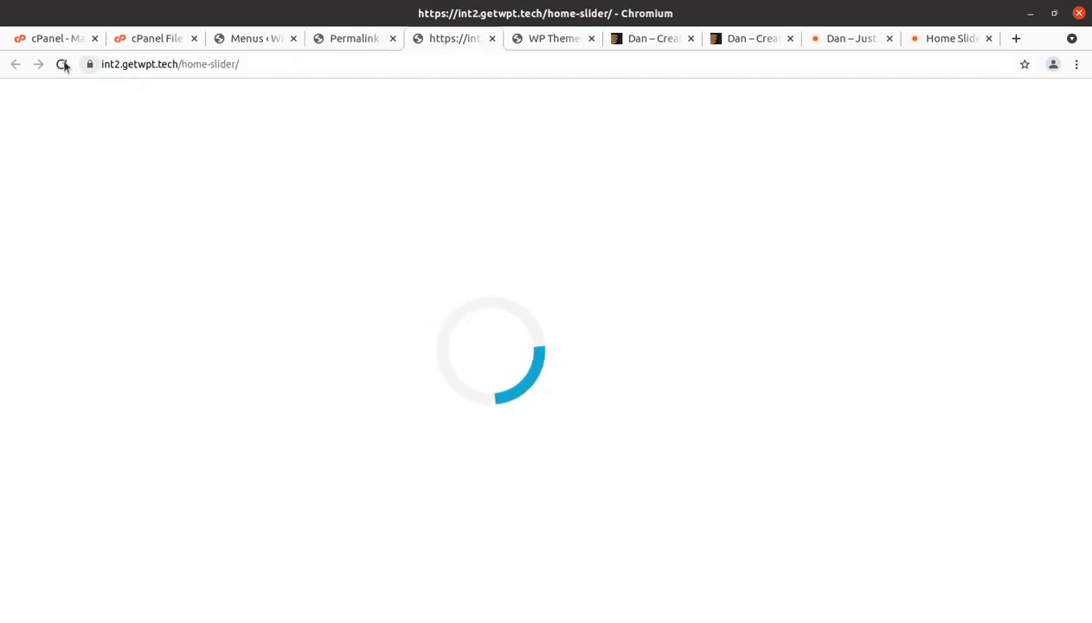
pyautogui.click(60, 68)
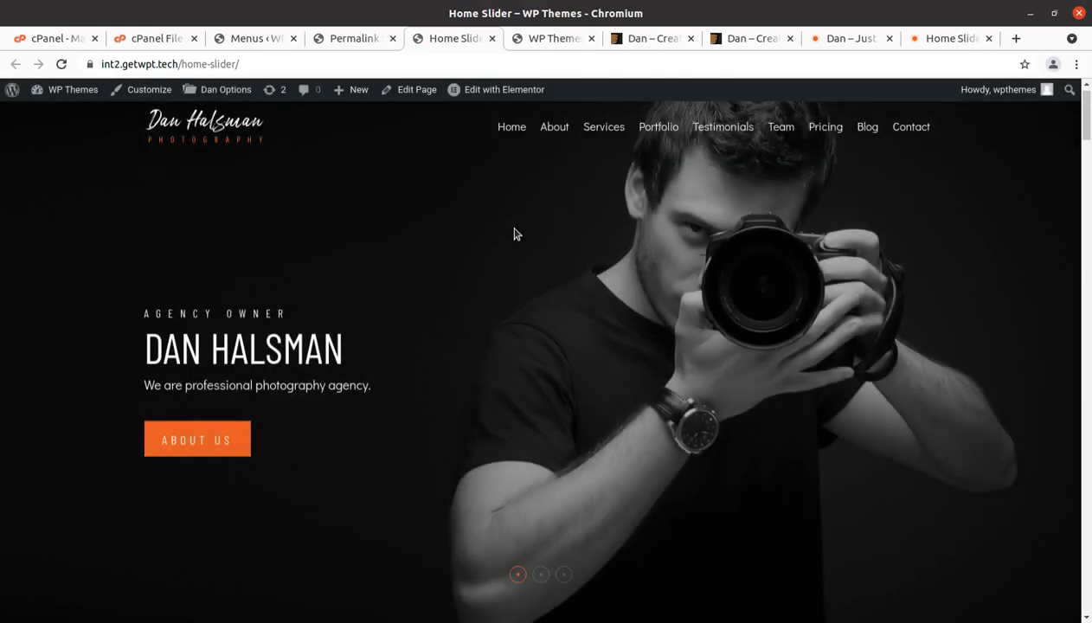
pyautogui.scroll(-2, 568, 222)
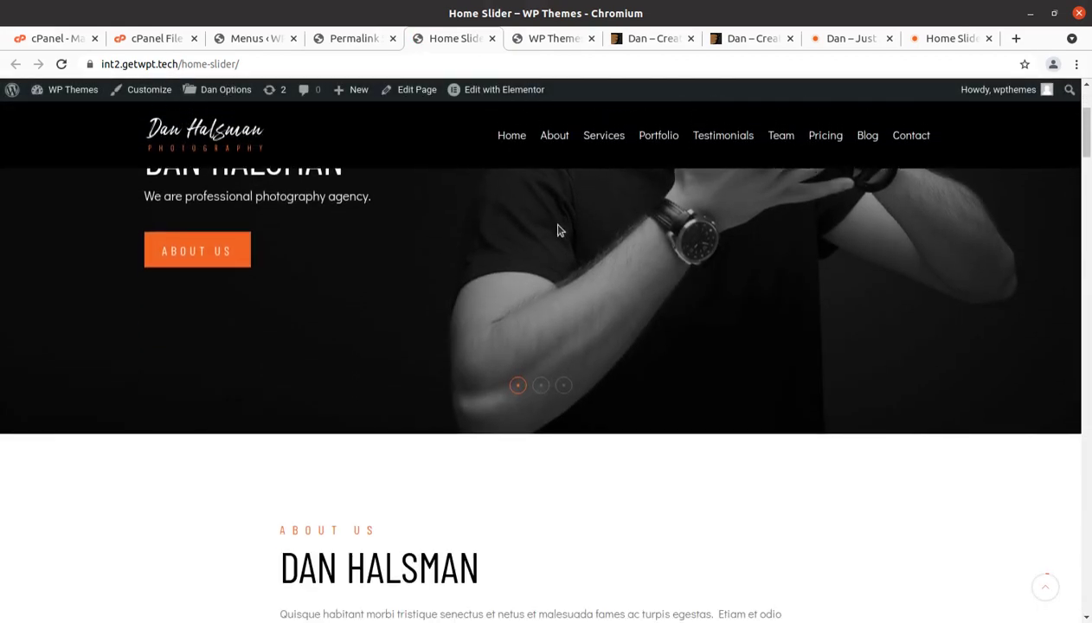
pyautogui.scroll(2, 558, 231)
pyautogui.scroll(-2, 559, 232)
pyautogui.scroll(2, 558, 230)
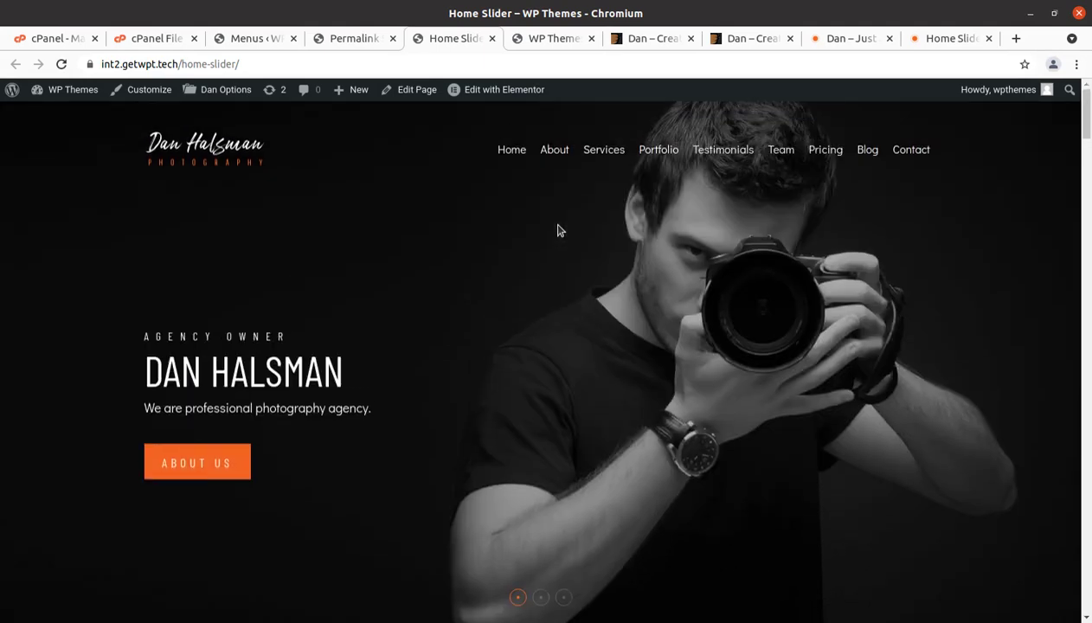
# Swipe through the Home Slider page's hero slides and review the sections down to Our Services
pyautogui.moveTo(922, 292); pyautogui.dragTo(229, 319)
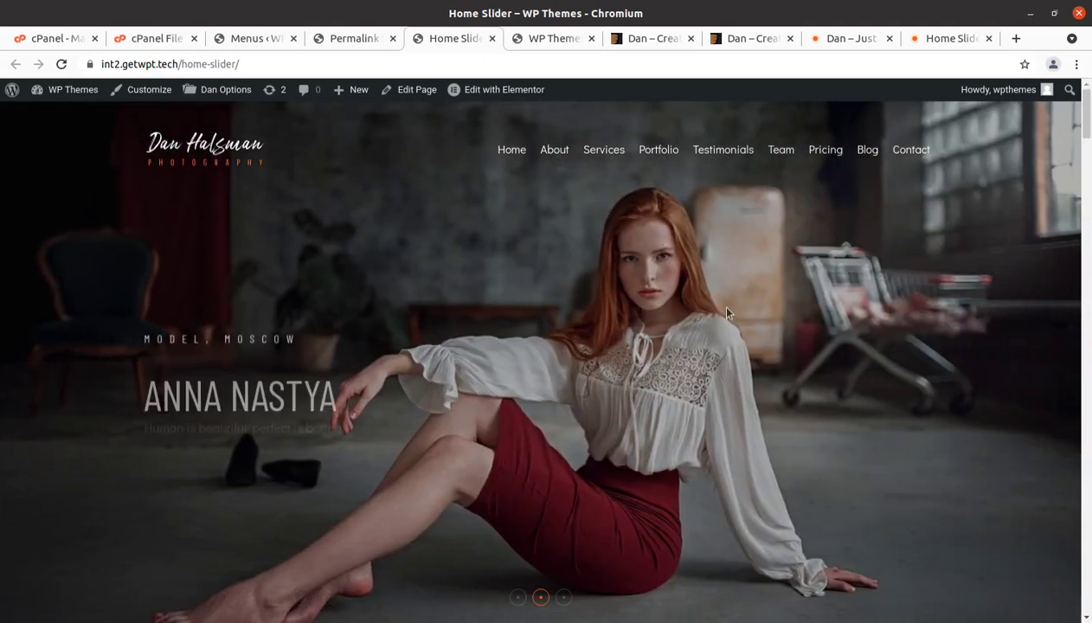
pyautogui.moveTo(699, 306); pyautogui.dragTo(176, 329)
pyautogui.moveTo(666, 320); pyautogui.dragTo(182, 341)
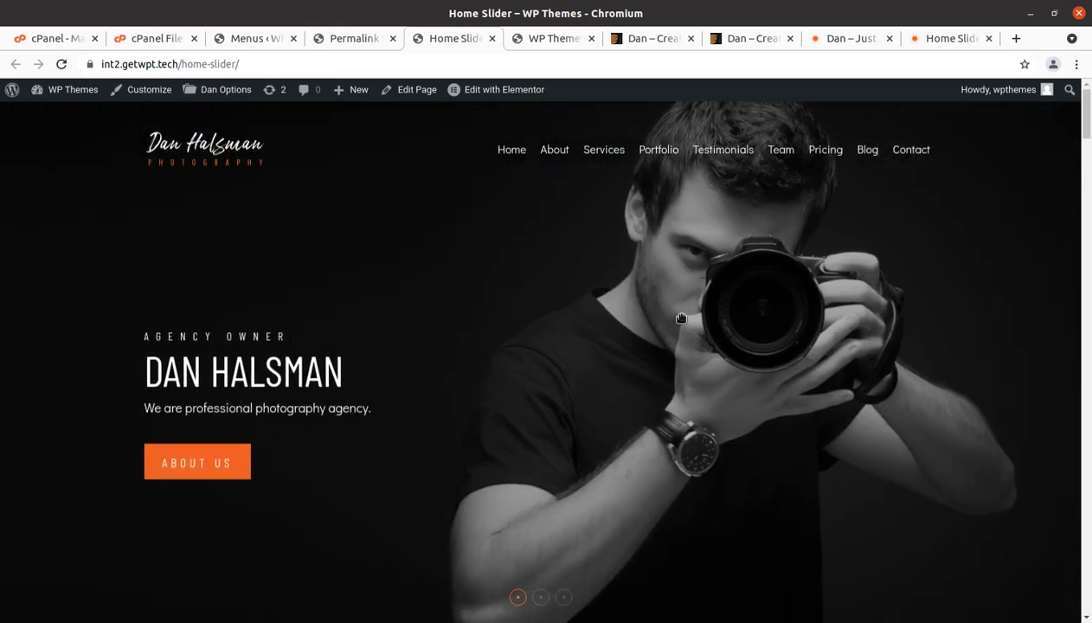
pyautogui.moveTo(672, 310); pyautogui.dragTo(164, 348)
pyautogui.moveTo(536, 308); pyautogui.dragTo(185, 313)
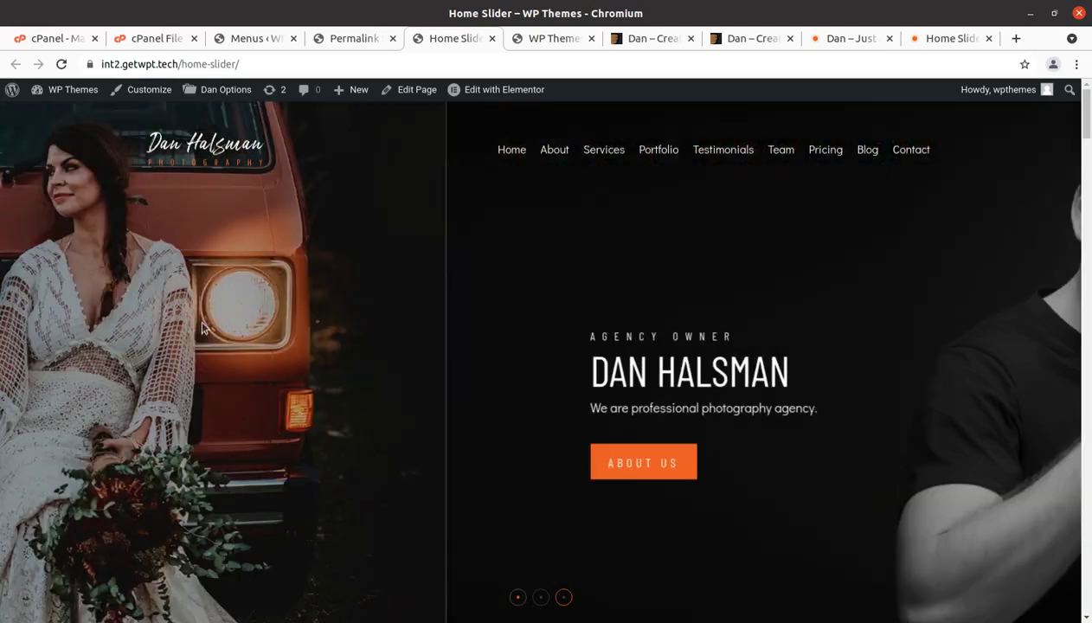
pyautogui.scroll(-5, 484, 381)
pyautogui.scroll(-5, 485, 381)
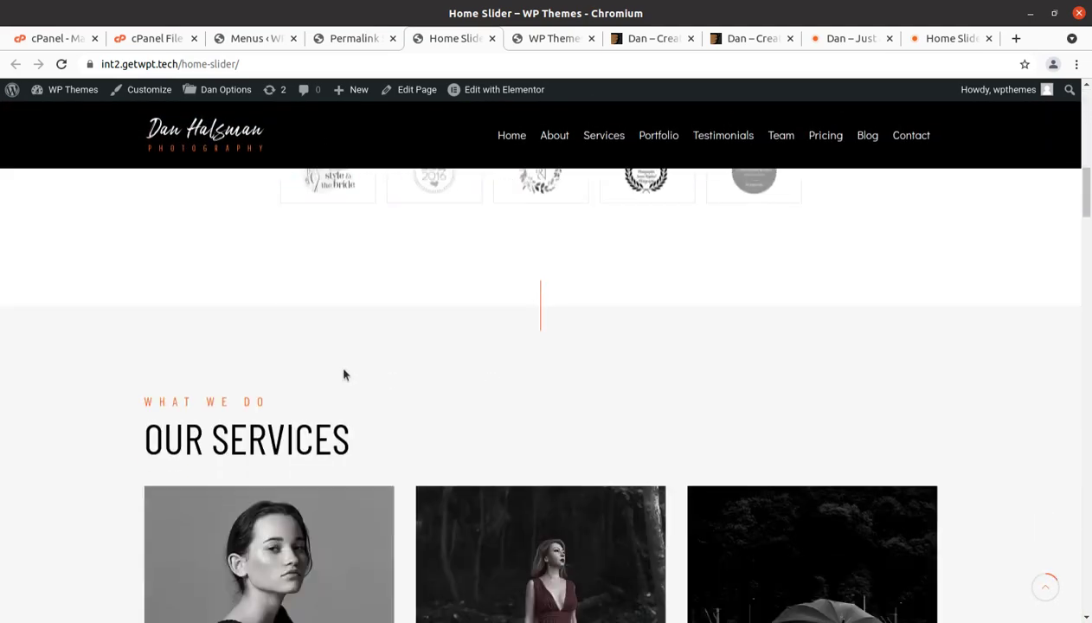
pyautogui.scroll(-4, 217, 379)
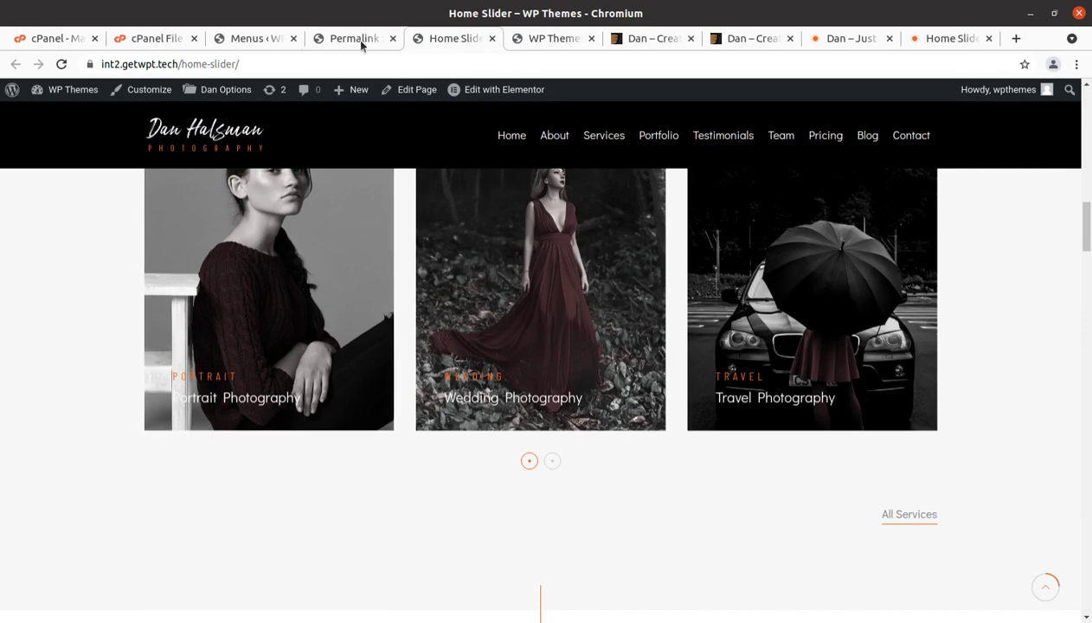
# Test the About, Services and Portfolio menu links on the site's front page and return to the Home Slider page
pyautogui.click(360, 41)
pyautogui.click(452, 40)
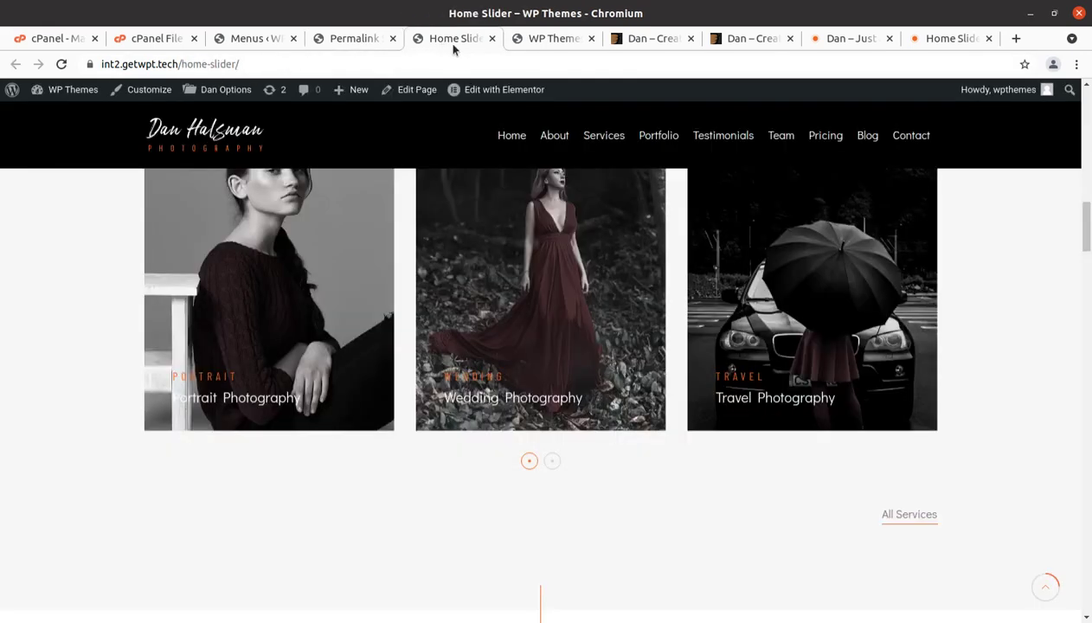
pyautogui.click(547, 41)
pyautogui.scroll(10, 504, 189)
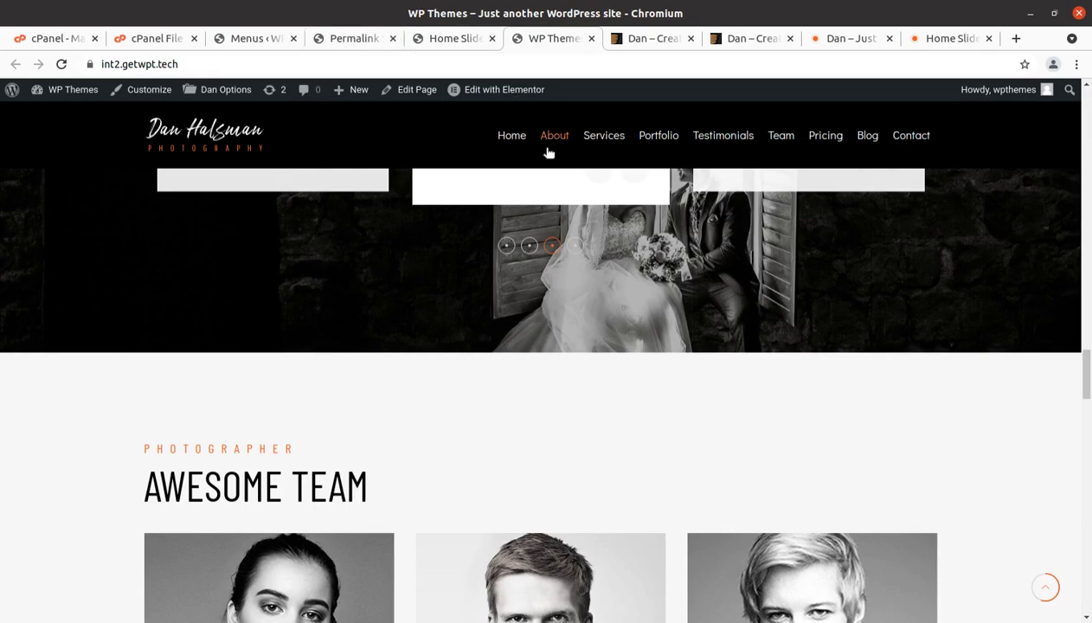
pyautogui.click(554, 139)
pyautogui.click(597, 138)
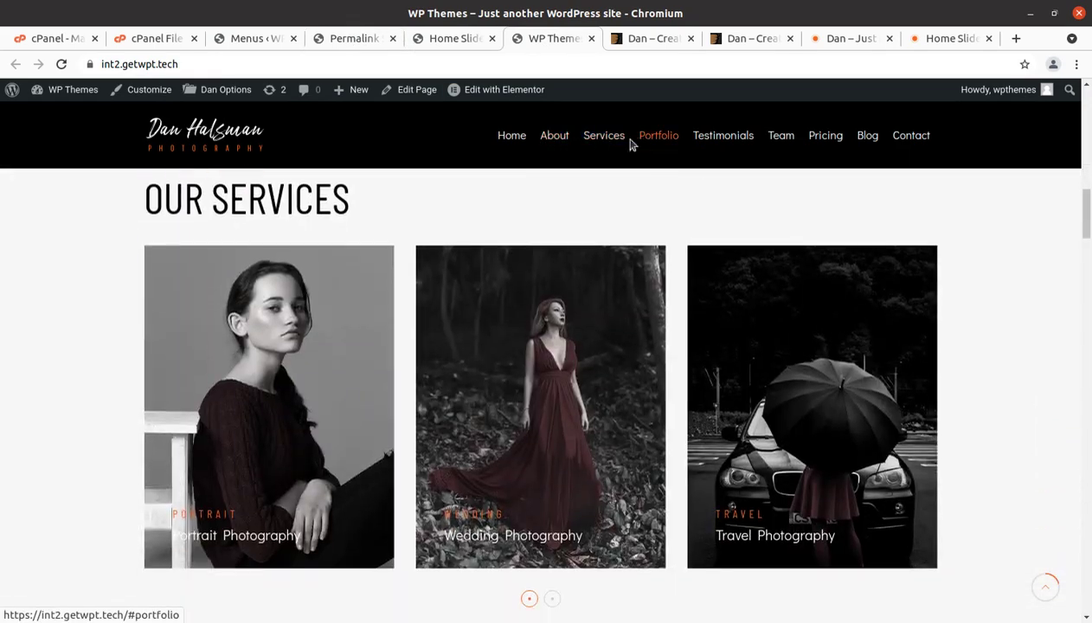
pyautogui.click(658, 136)
pyautogui.hotkey('ctrl', 'shift', 'Tab')
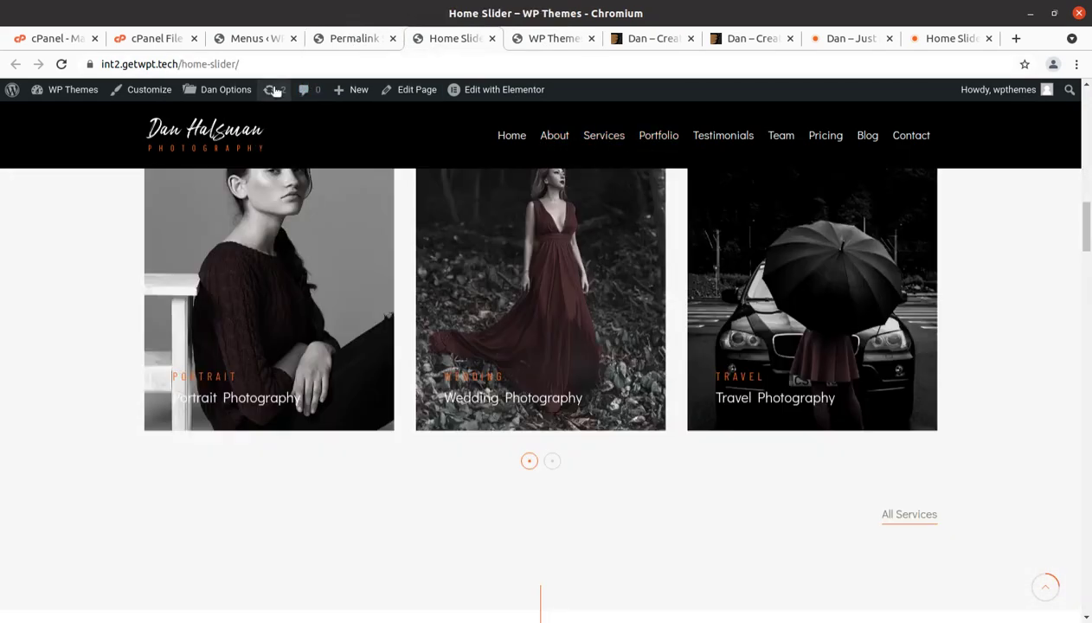
# Close the Permalink Settings tab and go from the Menus page to the admin Dashboard
pyautogui.click(351, 39)
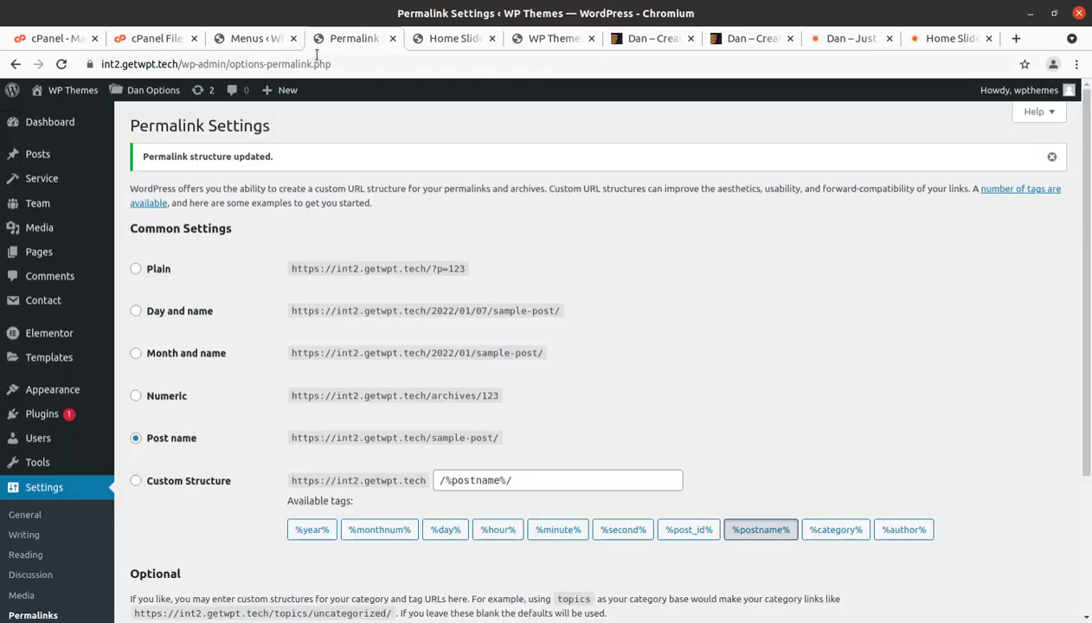
pyautogui.click(391, 38)
pyautogui.click(252, 38)
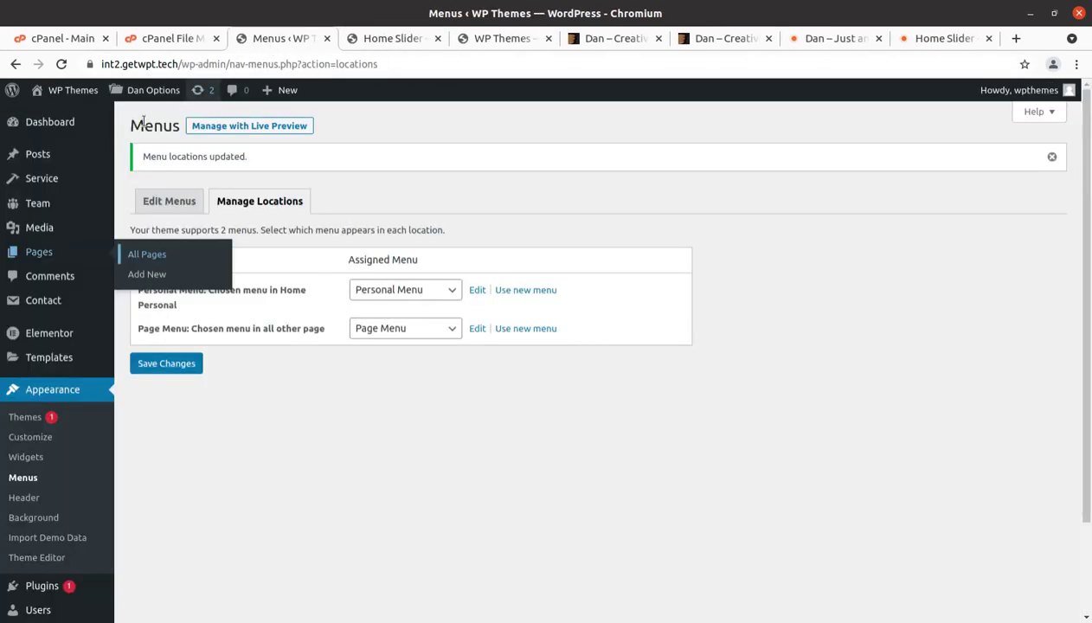
pyautogui.click(62, 130)
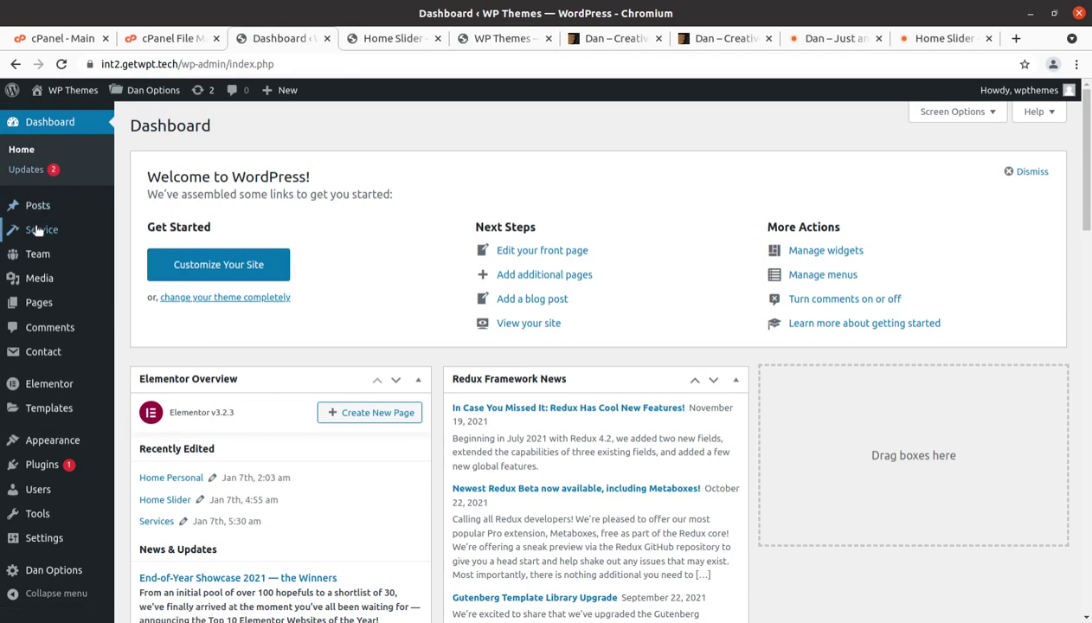
# Open the list of Service entries in a new tab
pyautogui.moveTo(36, 237)
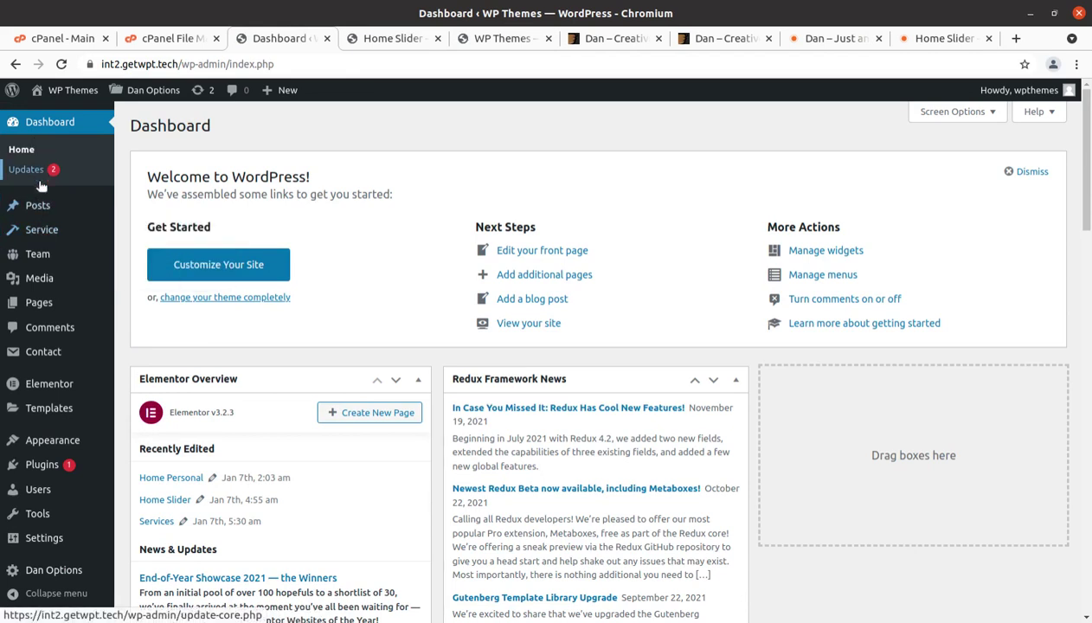
pyautogui.middleClick(139, 233)
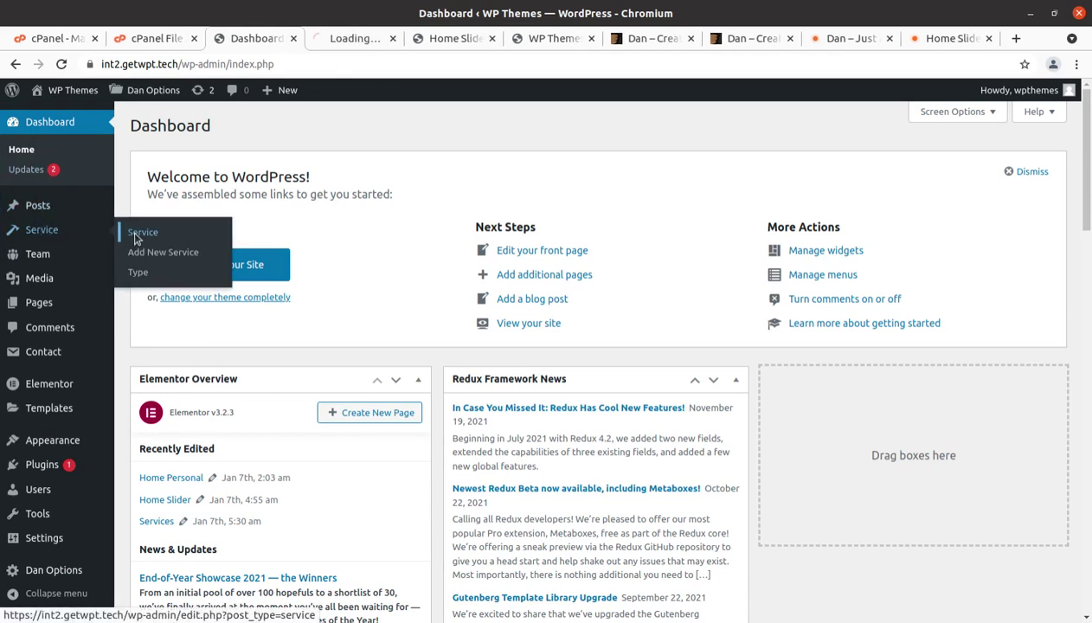
pyautogui.hotkey('ctrl', 'Tab')
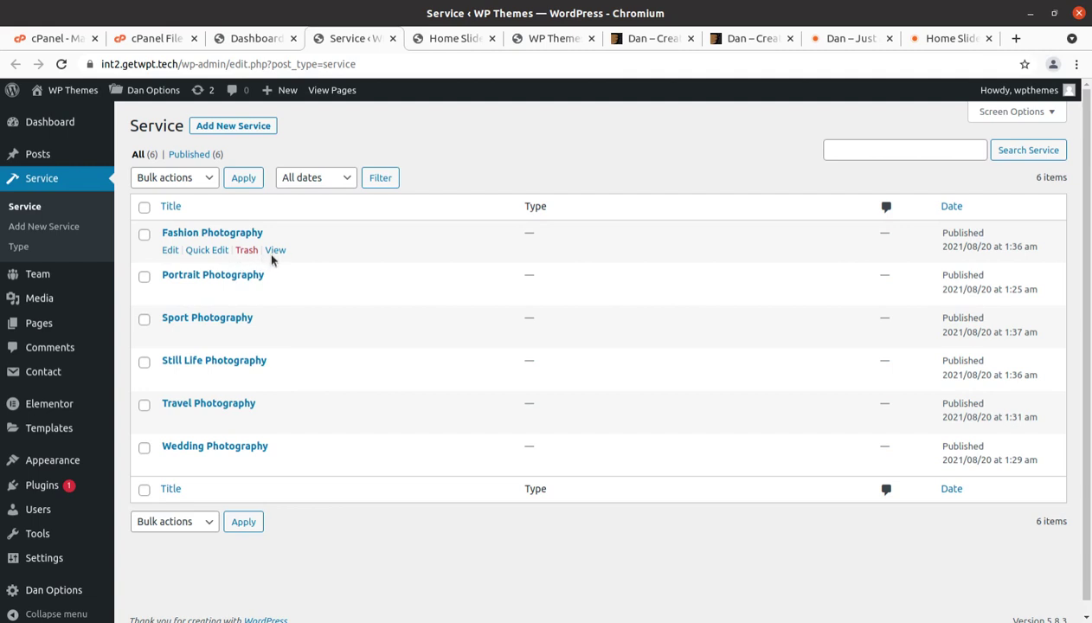
# View the Fashion Photography service on the site, review its page down to the pricing tables, and close it
pyautogui.middleClick(273, 253)
pyautogui.click(381, 38)
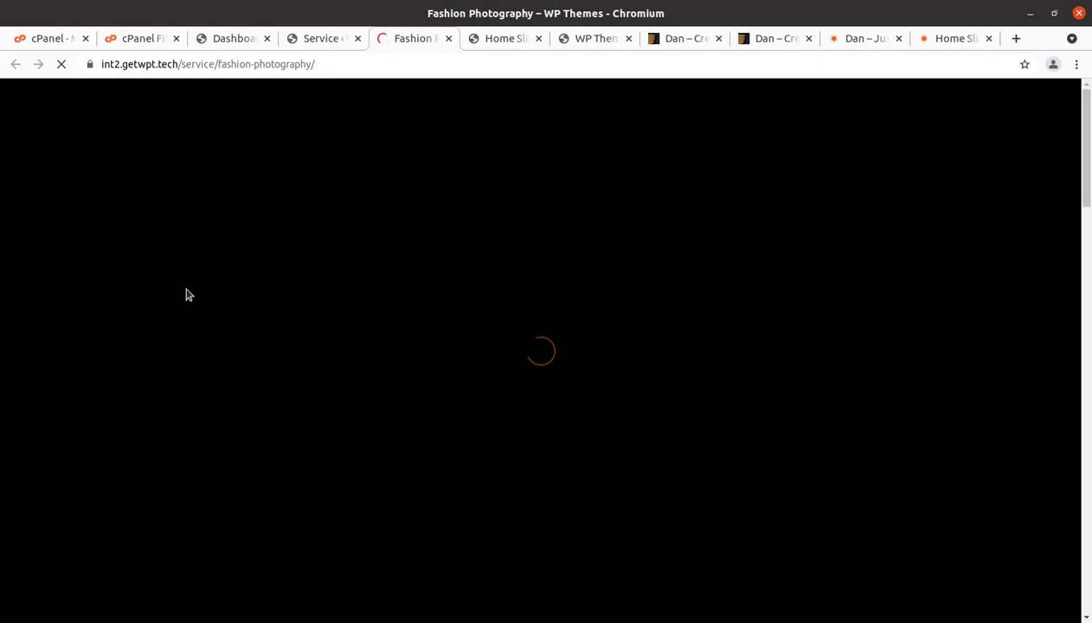
pyautogui.scroll(-6, 285, 273)
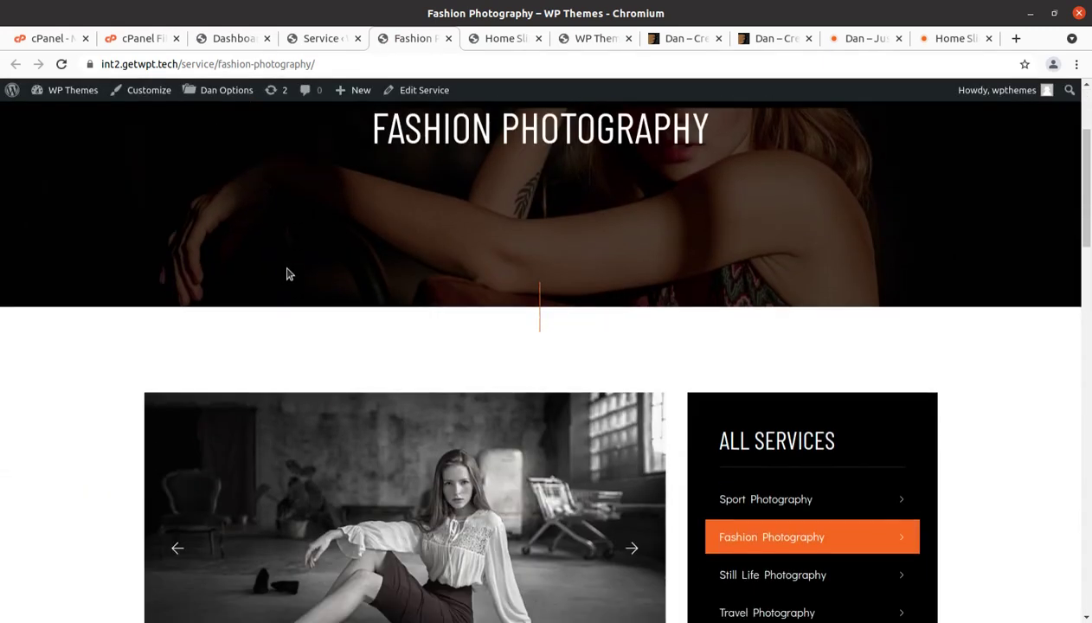
pyautogui.scroll(-10, 289, 275)
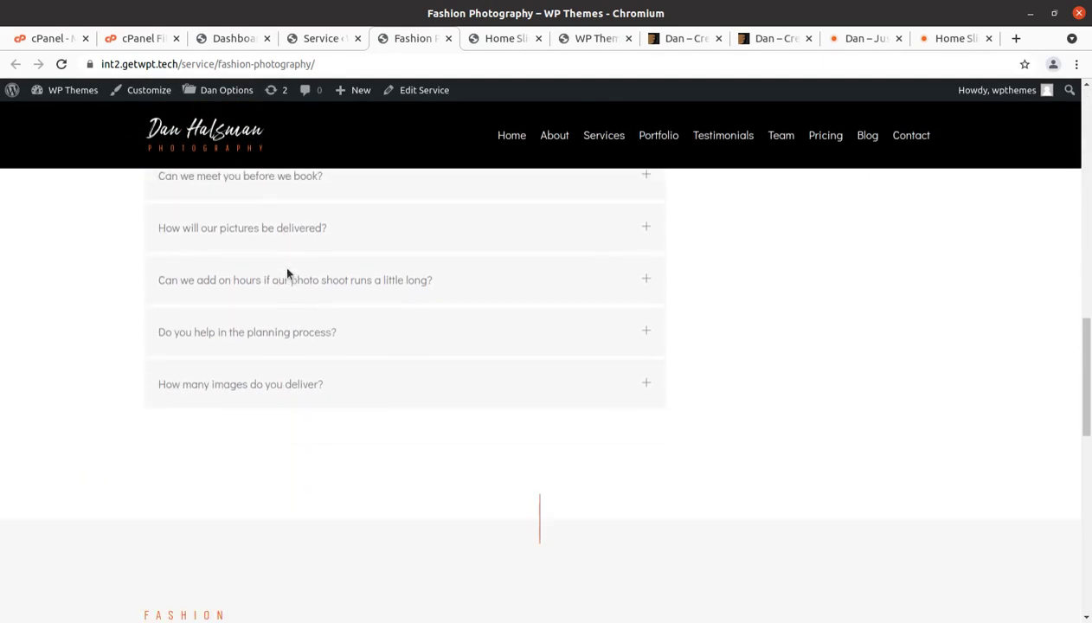
pyautogui.scroll(-5, 288, 274)
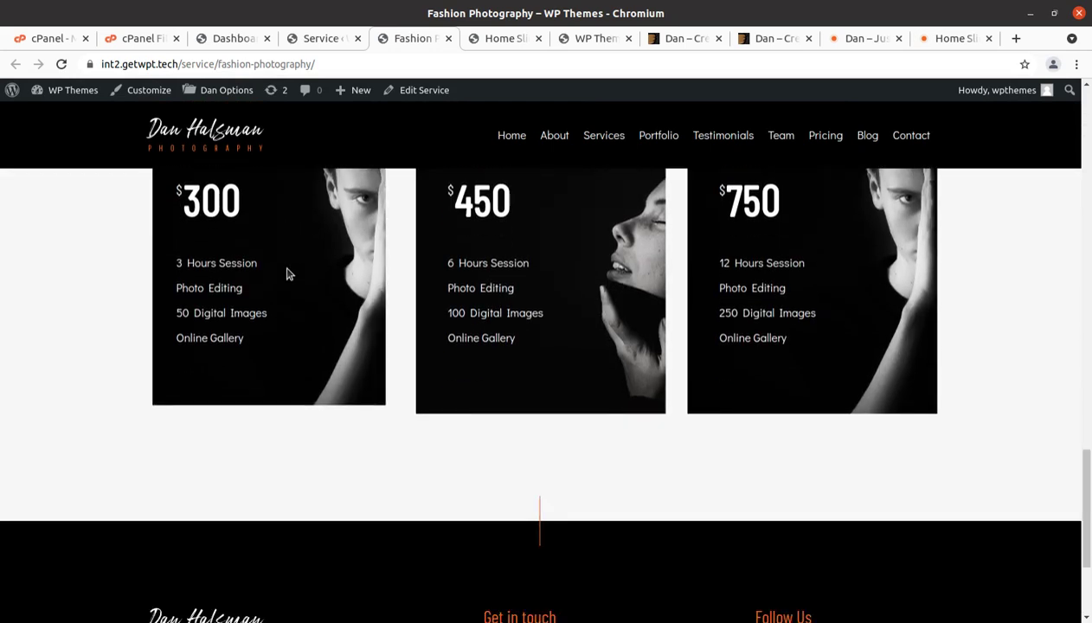
pyautogui.click(448, 38)
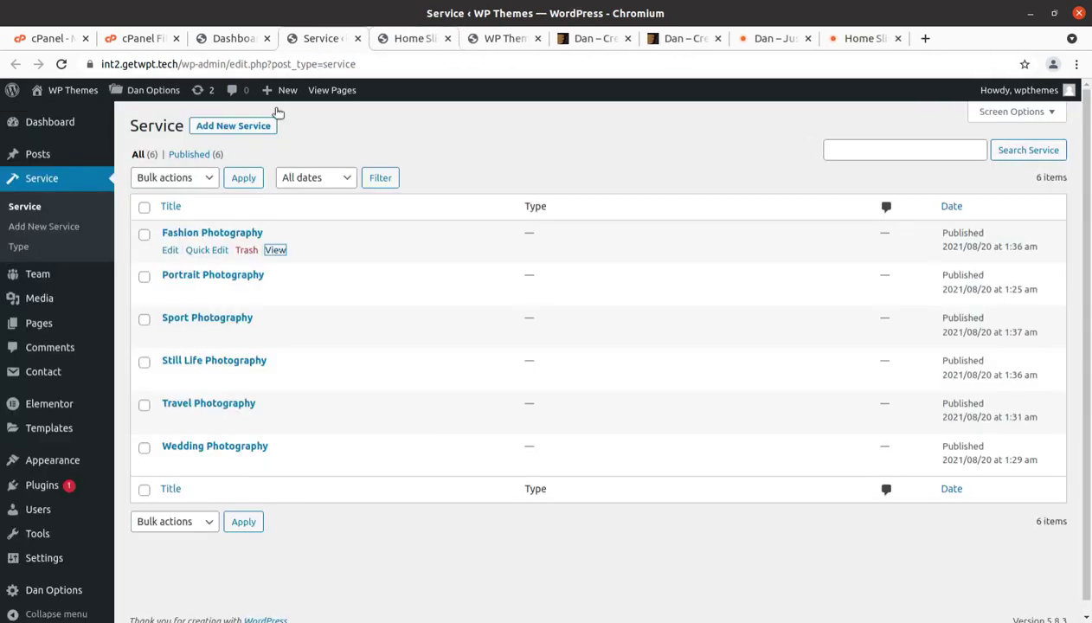
# Open the form for adding a new service and review its content, Service Setting and Discussion fields
pyautogui.click(216, 126)
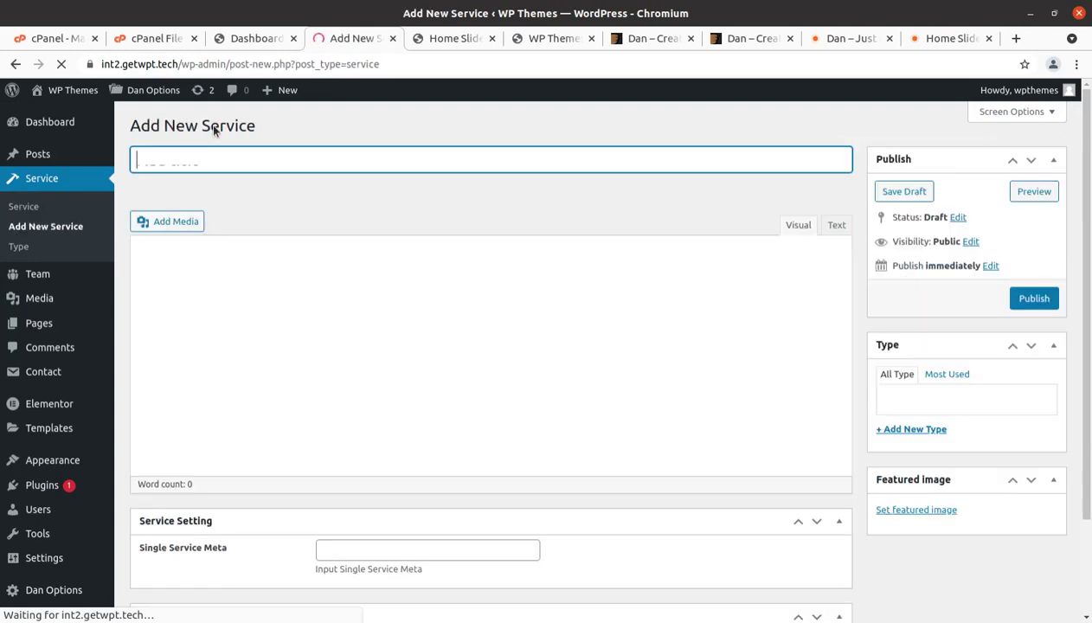
pyautogui.scroll(-2, 263, 205)
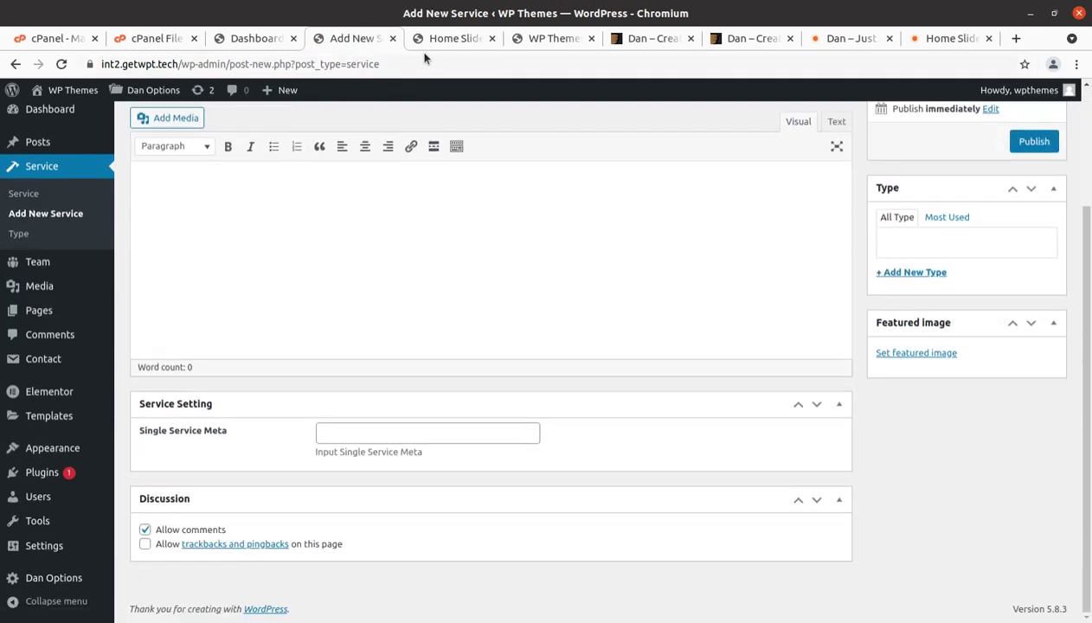
# Return to the Service list, open the Portrait Photography service for editing, review its content and Service Setting fields, and close its tab
pyautogui.click(15, 64)
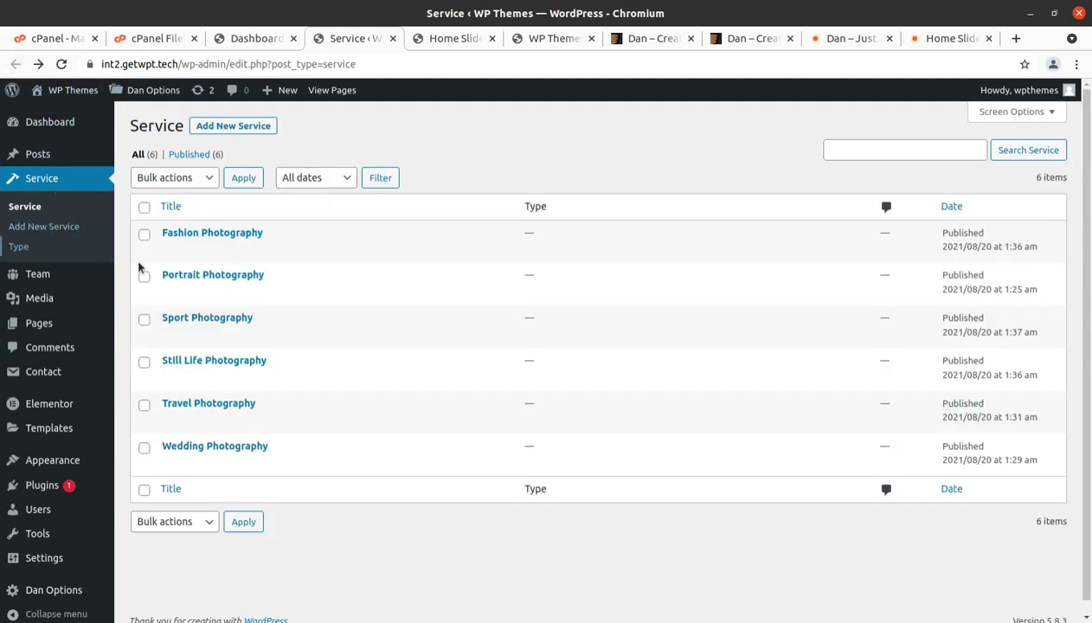
pyautogui.click(168, 295)
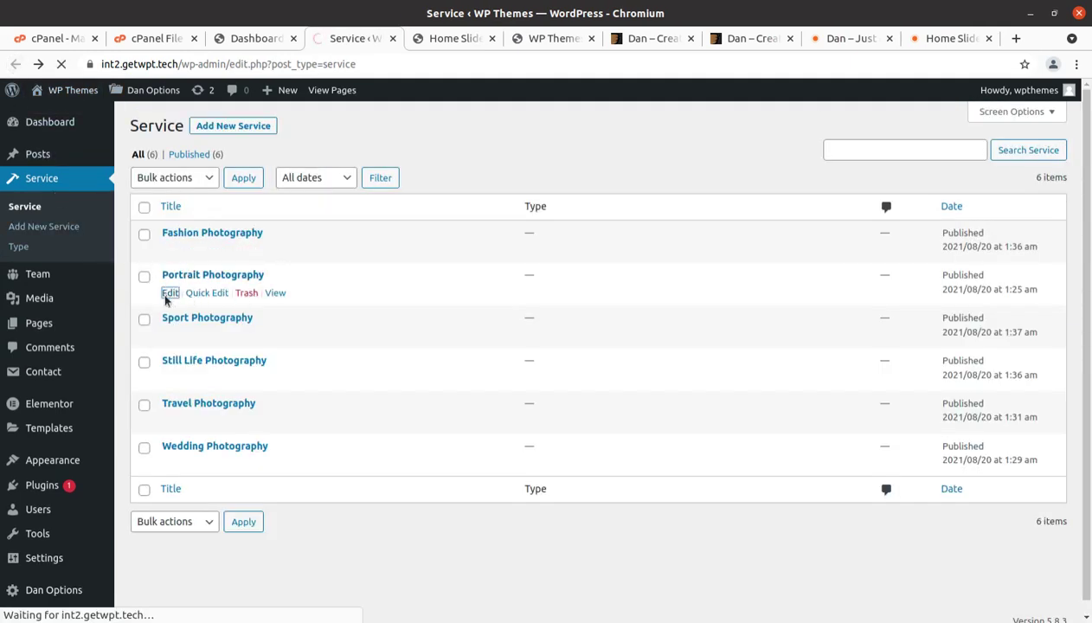
pyautogui.scroll(-3, 308, 329)
pyautogui.scroll(-2, 309, 337)
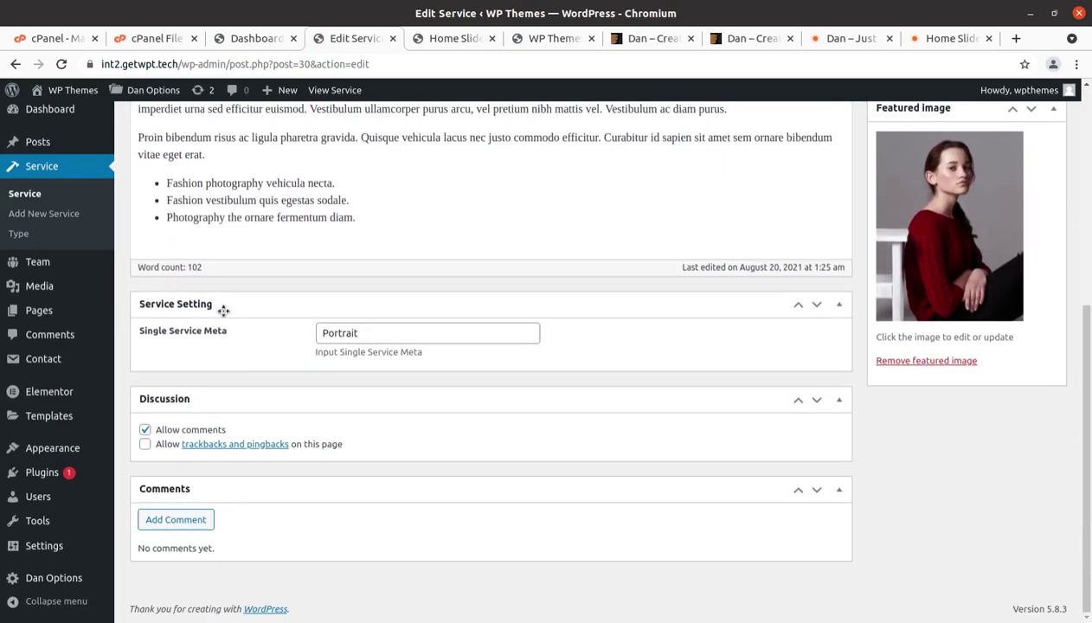
pyautogui.scroll(6, 974, 404)
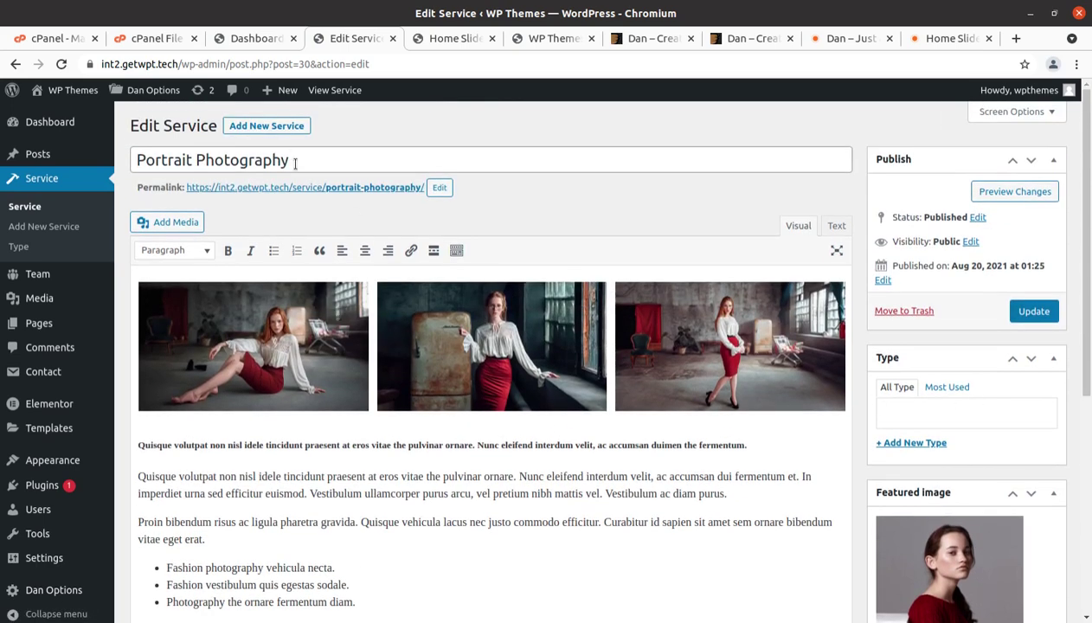
pyautogui.click(392, 42)
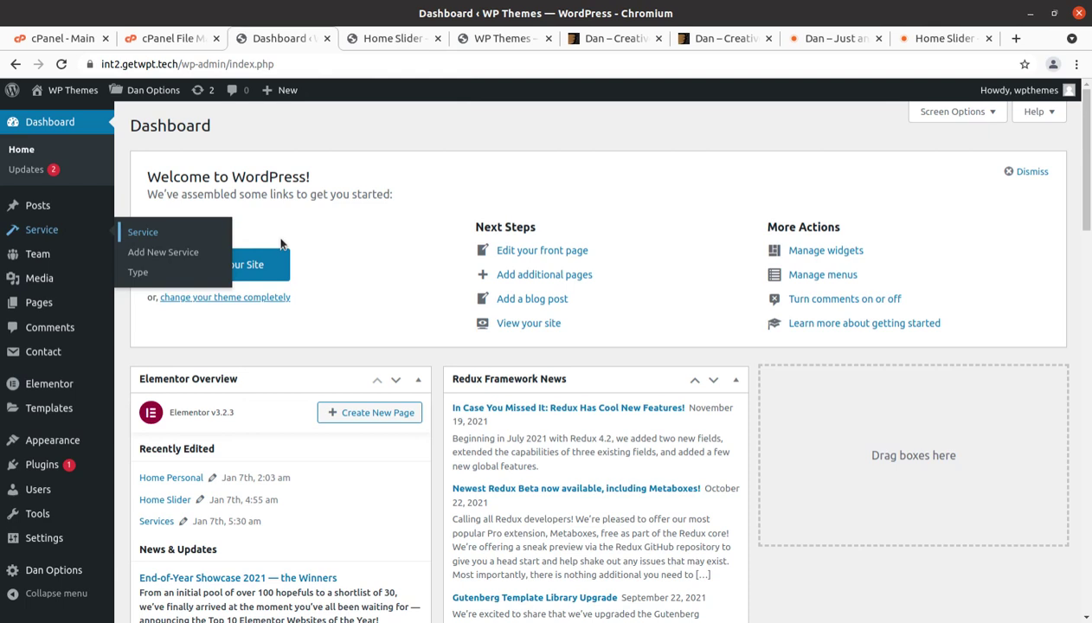
# Open the list of Team entries in a new tab and switch to it
pyautogui.moveTo(27, 254)
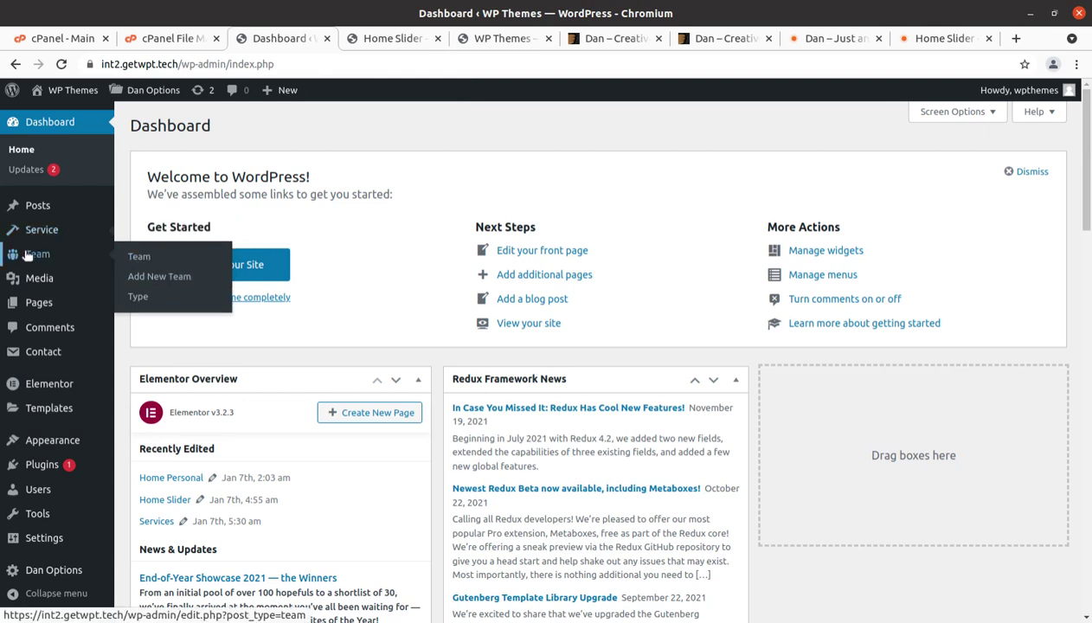
pyautogui.middleClick(139, 258)
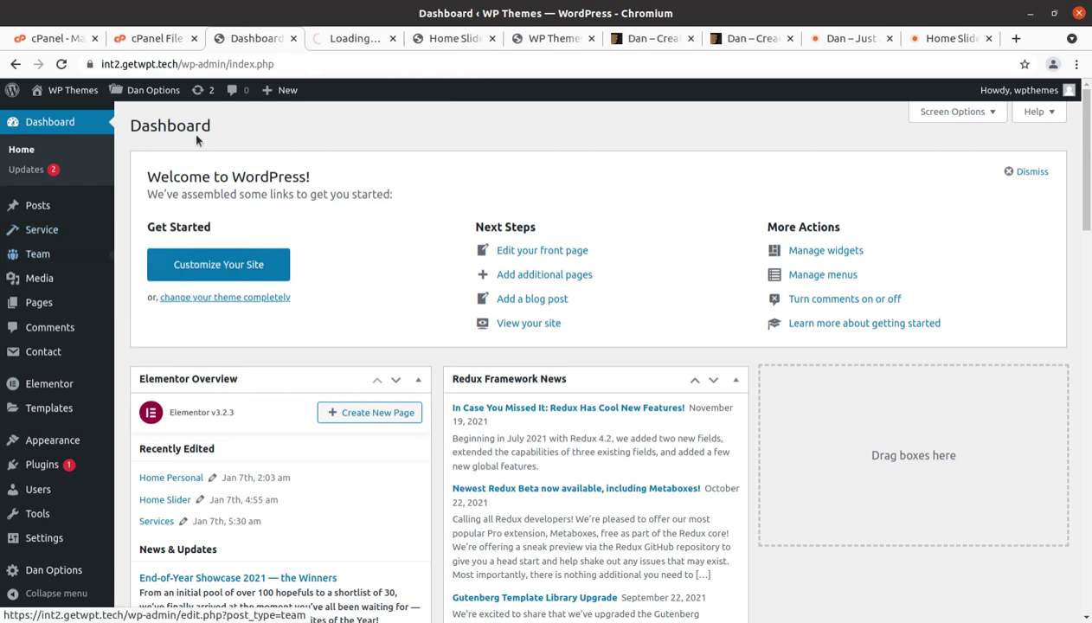
pyautogui.click(344, 43)
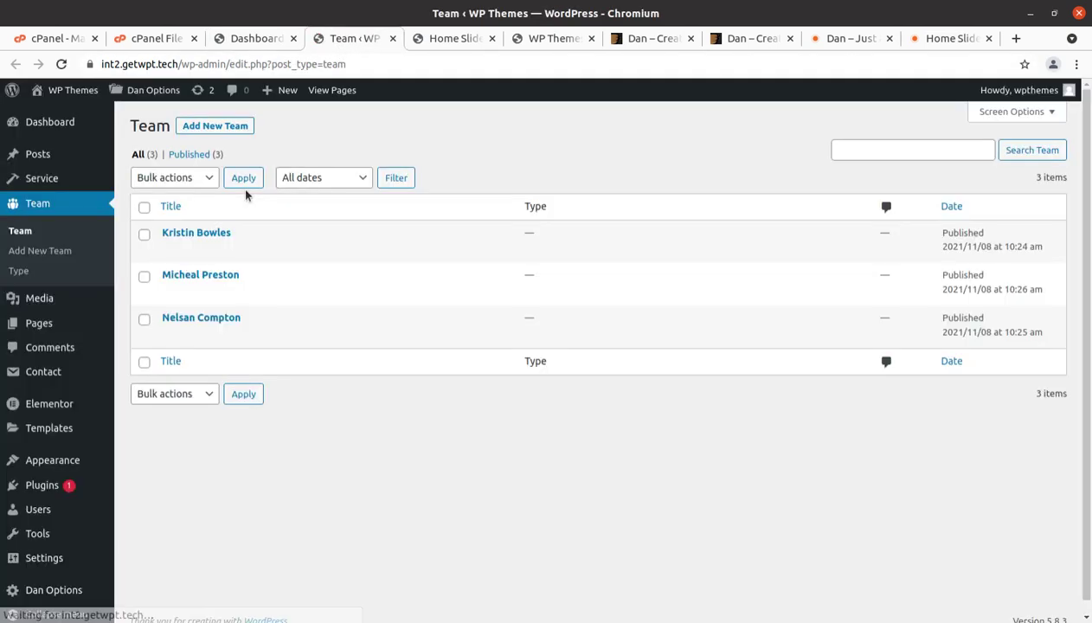
# View the first team member's page on the site, review the profile, history and team sections, and close it
pyautogui.moveTo(207, 227)
pyautogui.middleClick(275, 251)
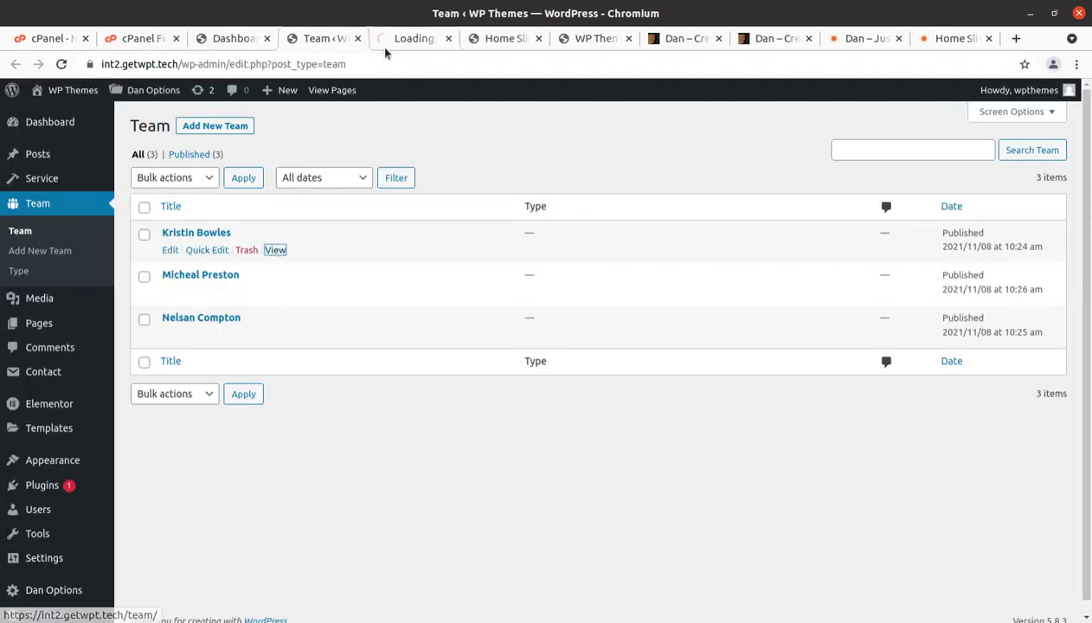
pyautogui.click(386, 38)
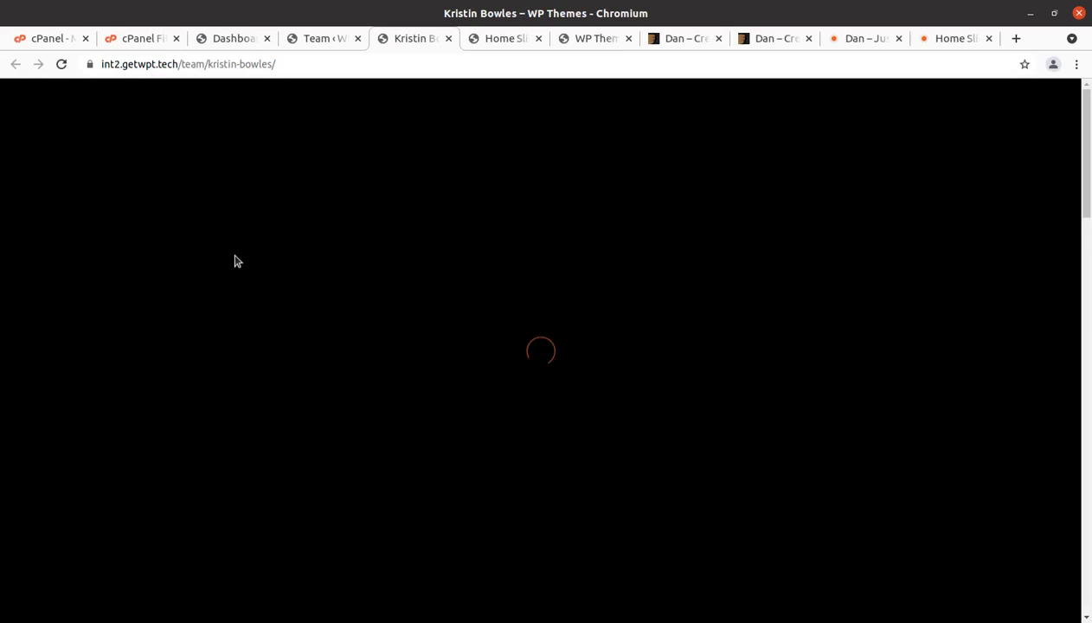
pyautogui.scroll(-6, 233, 261)
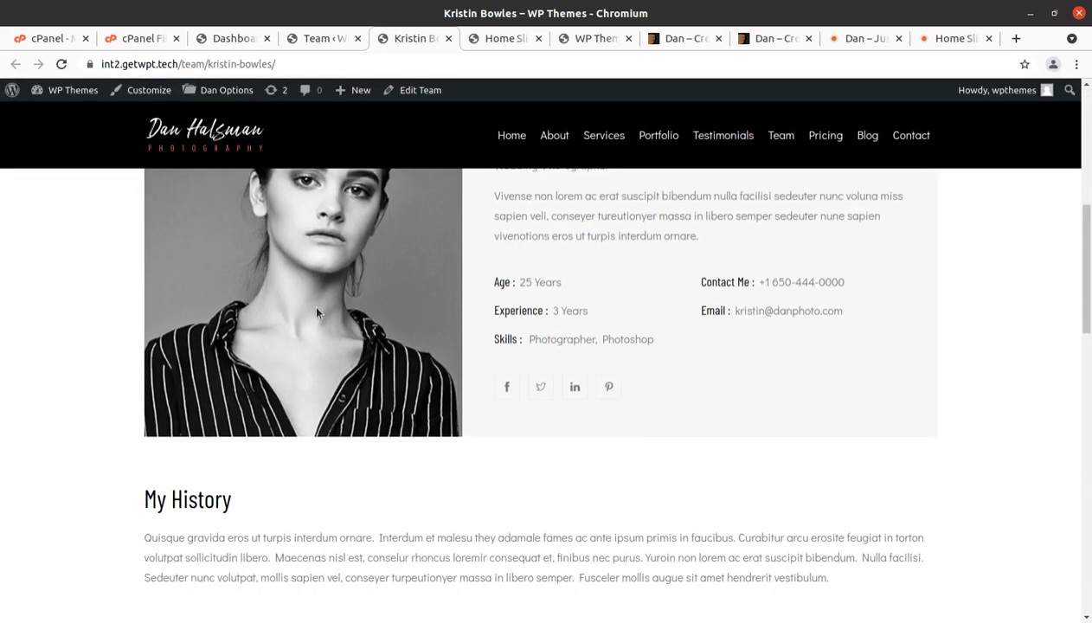
pyautogui.scroll(-10, 317, 313)
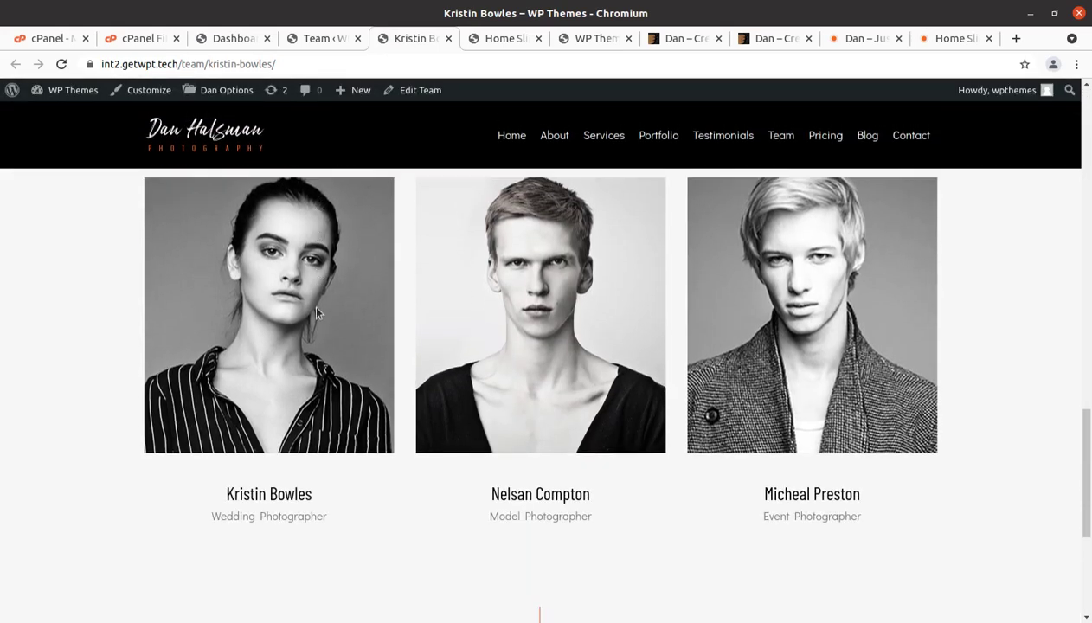
pyautogui.scroll(-5, 317, 314)
pyautogui.scroll(5, 317, 314)
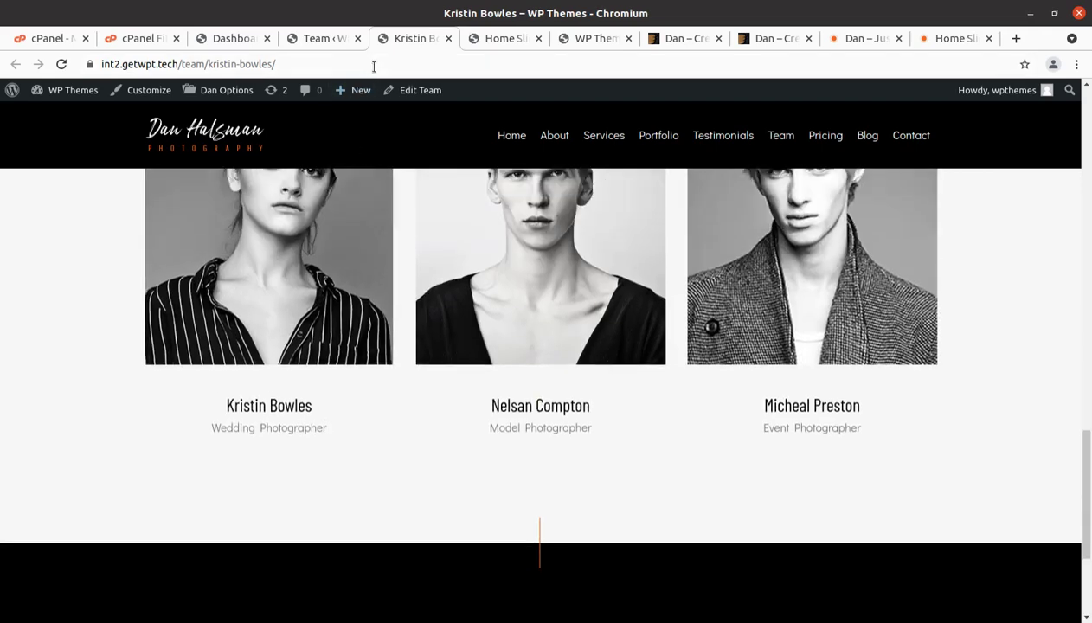
pyautogui.click(449, 39)
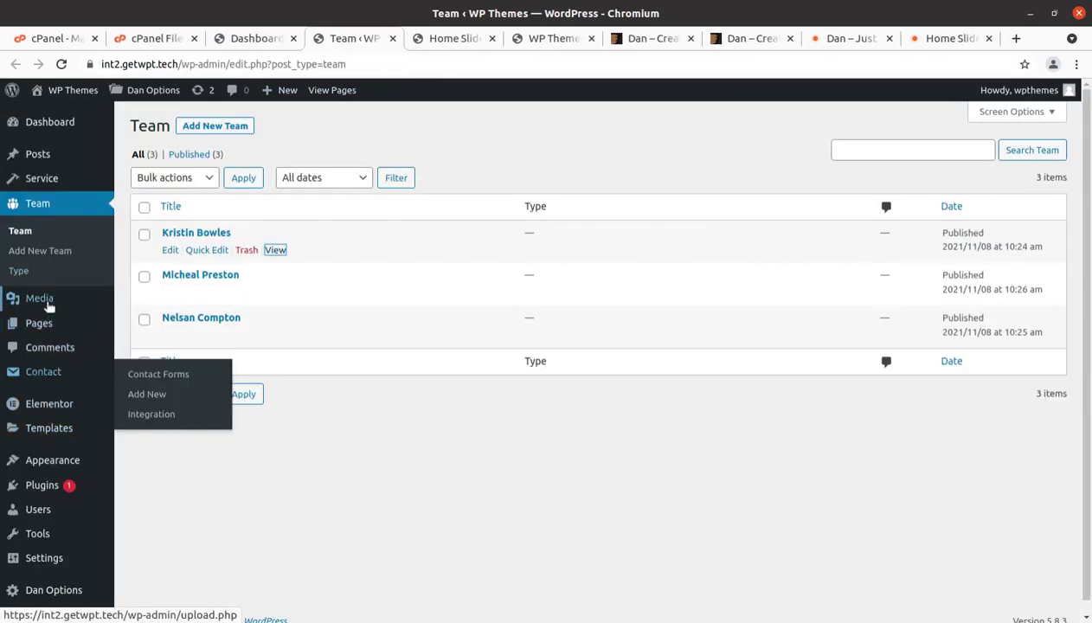
# Open the Dan Options theme settings and review the Blog Settings section
pyautogui.moveTo(48, 418)
pyautogui.scroll(-1, 48, 416)
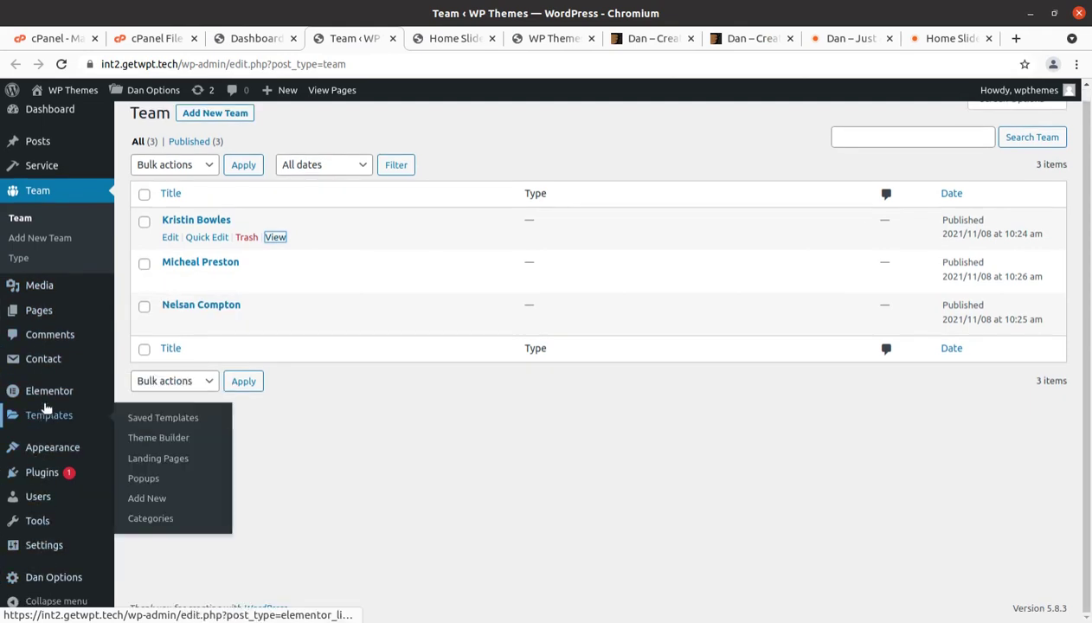
pyautogui.click(40, 580)
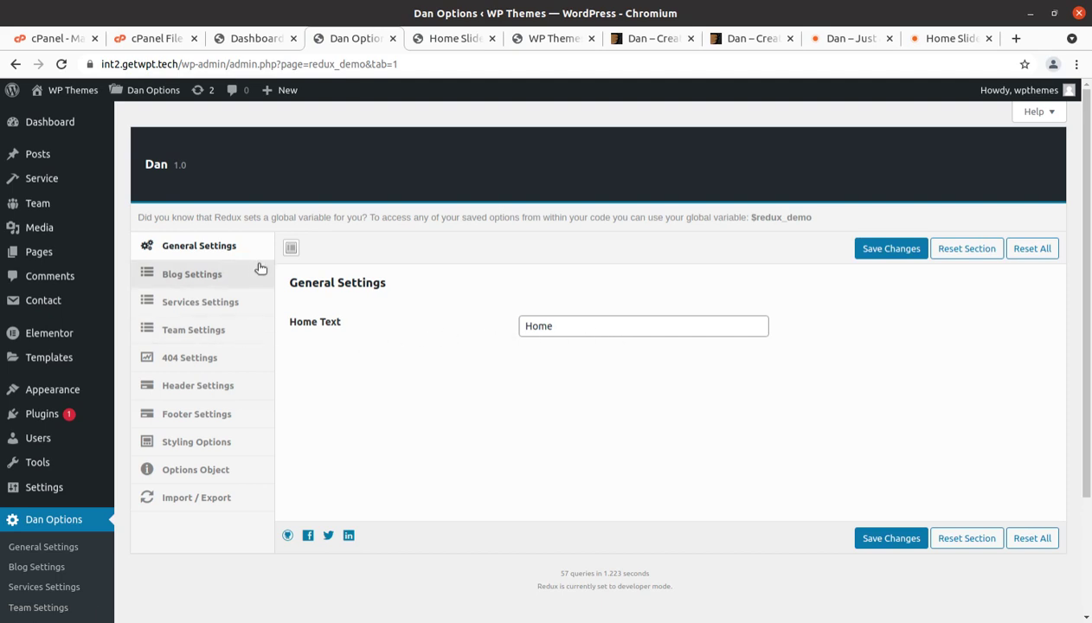
pyautogui.click(214, 275)
pyautogui.scroll(-2, 260, 299)
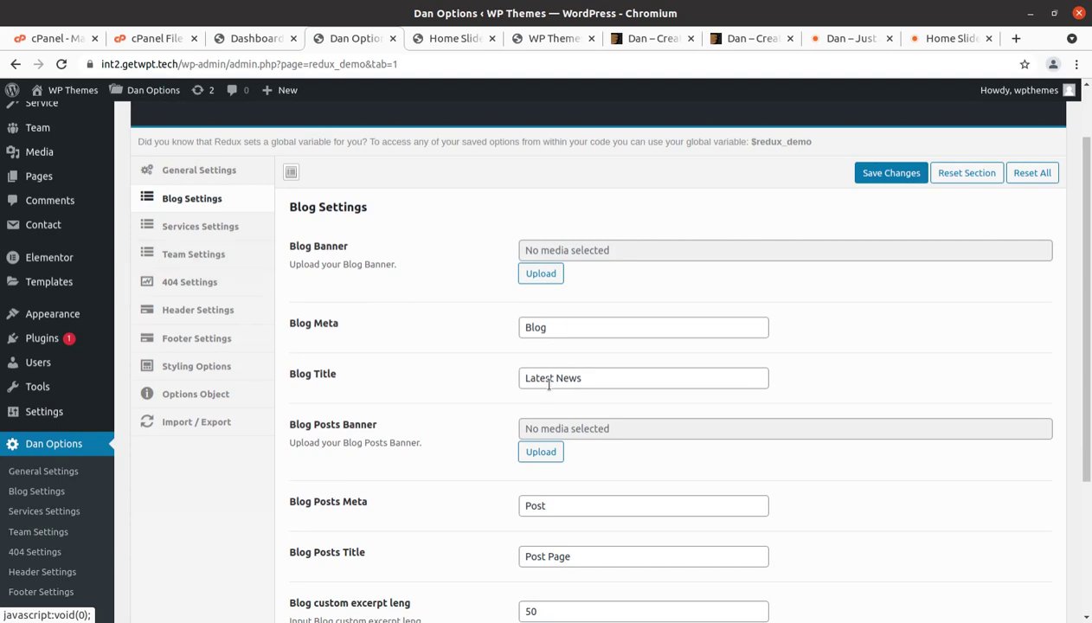
pyautogui.scroll(-3, 551, 381)
pyautogui.scroll(5, 551, 382)
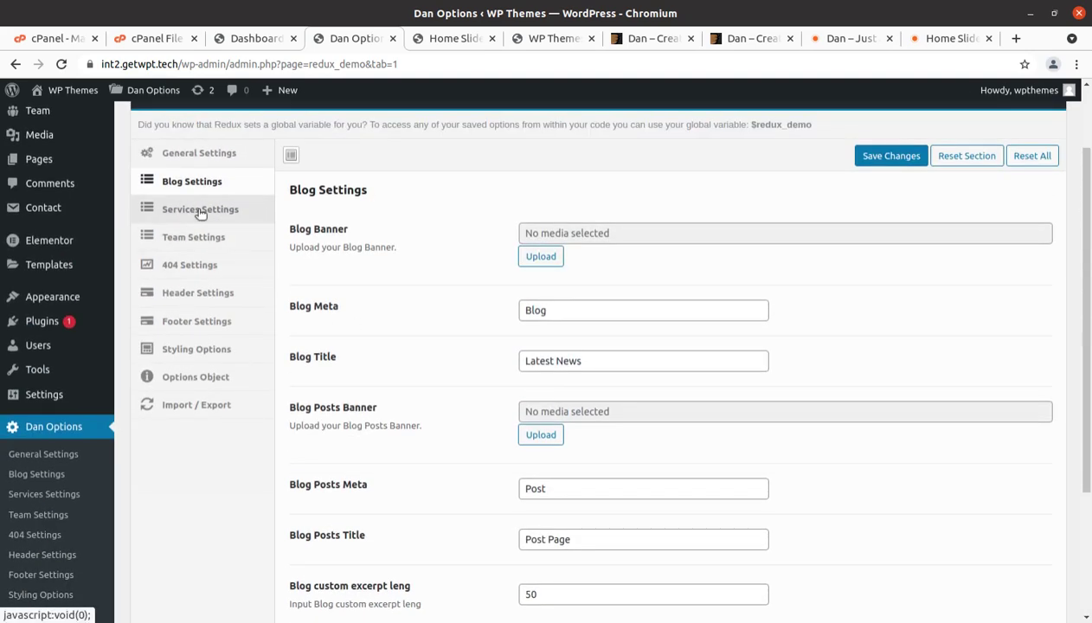
# Look through the remaining Dan Options sections, from Services Settings to Import / Export
pyautogui.click(221, 211)
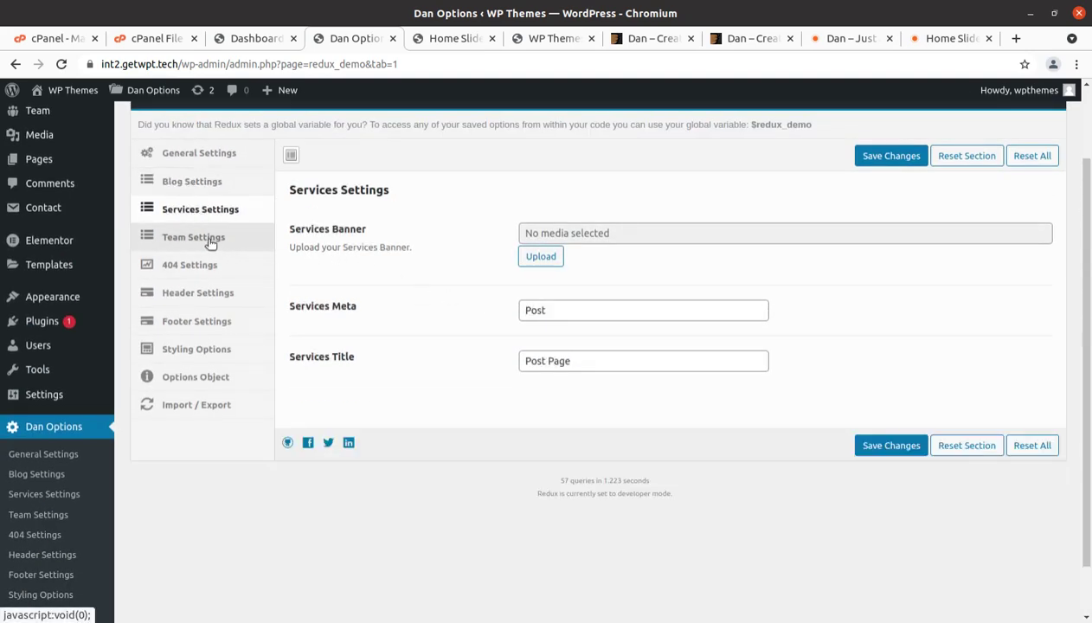
pyautogui.click(211, 243)
pyautogui.click(202, 269)
pyautogui.click(185, 291)
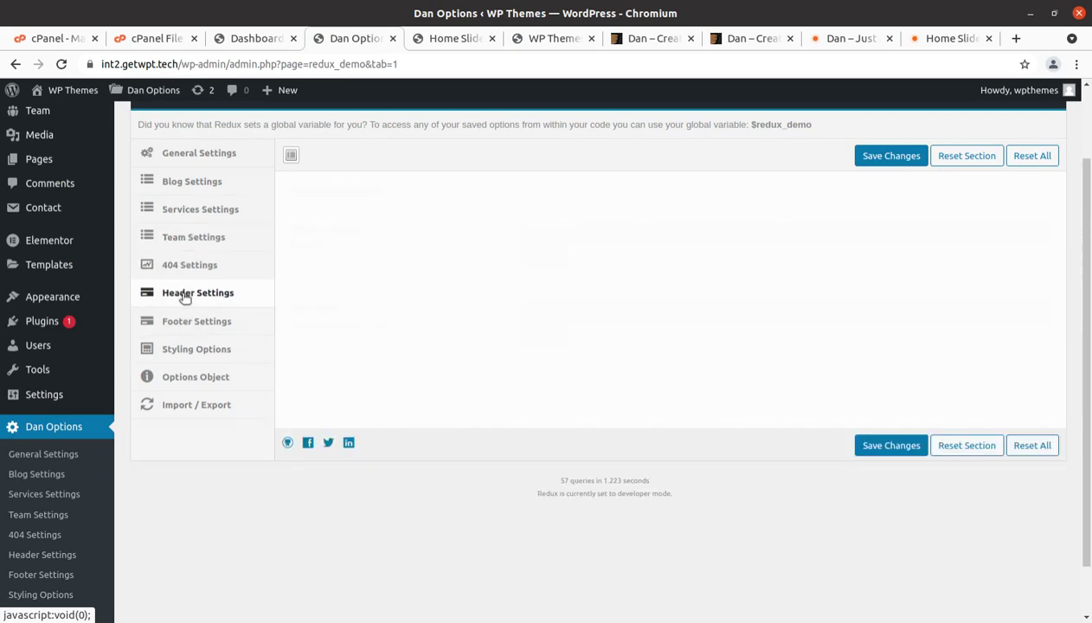
pyautogui.click(189, 322)
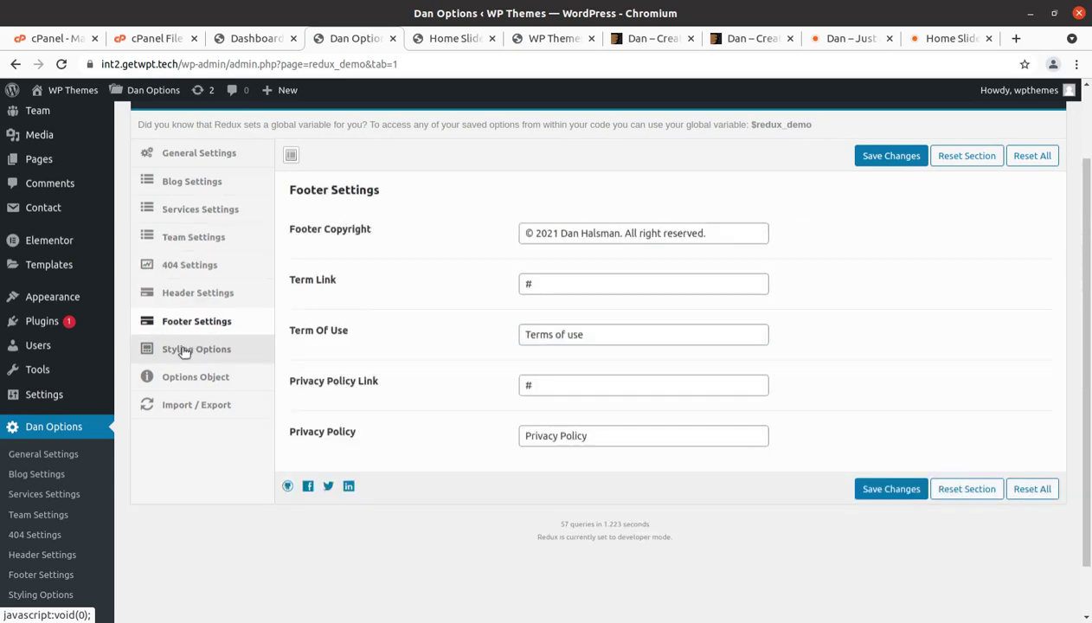
pyautogui.click(183, 351)
pyautogui.click(182, 382)
pyautogui.click(179, 412)
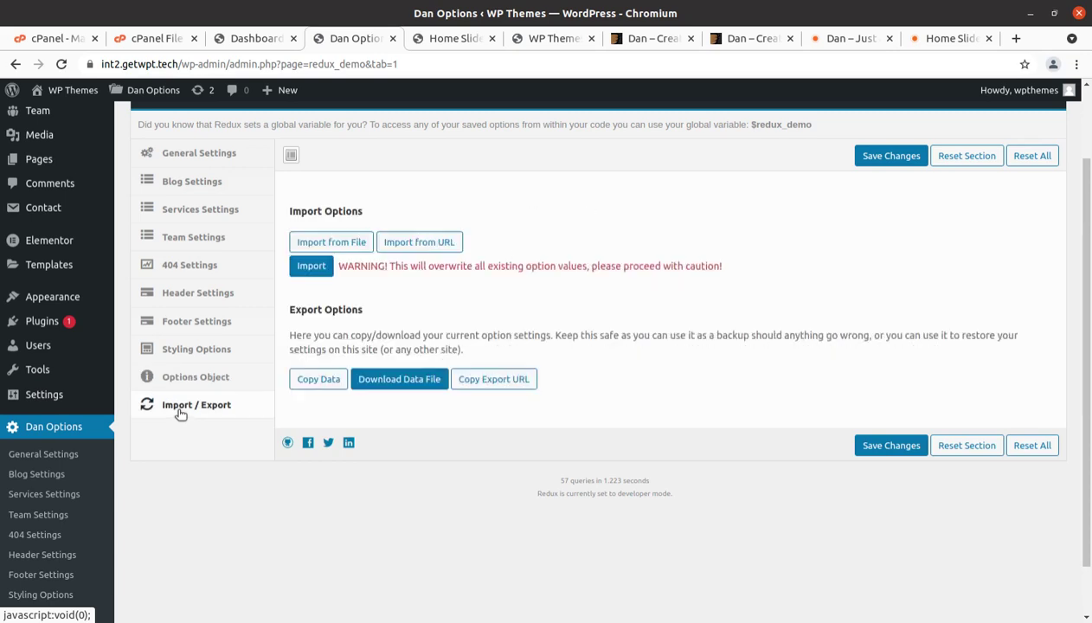
# Return to the admin Dashboard and open the live site's front page in a new tab
pyautogui.scroll(2, 179, 412)
pyautogui.click(37, 124)
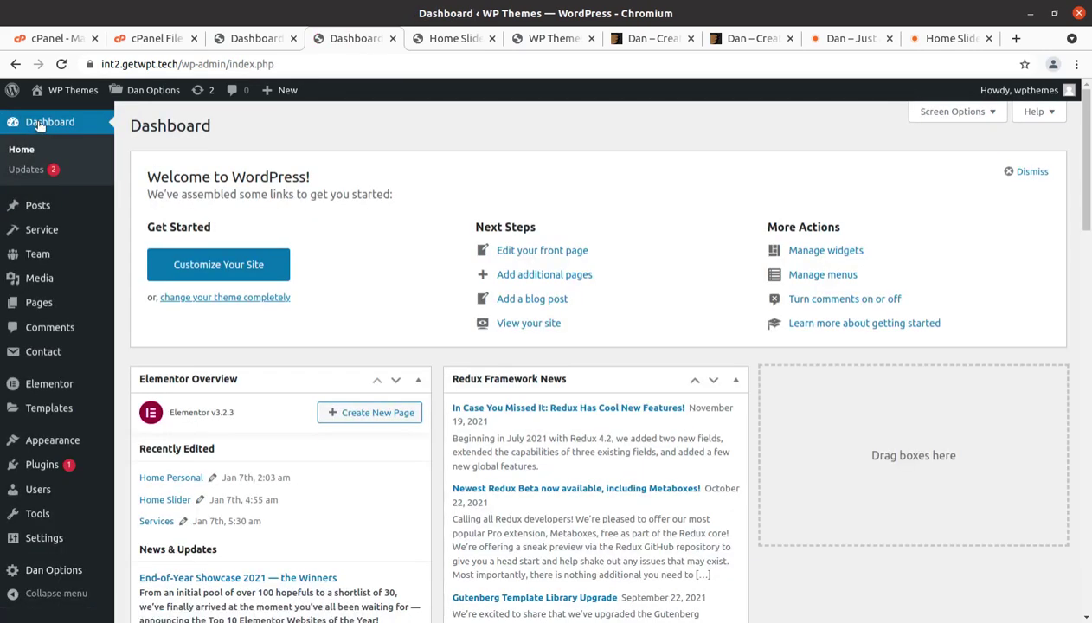
pyautogui.moveTo(43, 92)
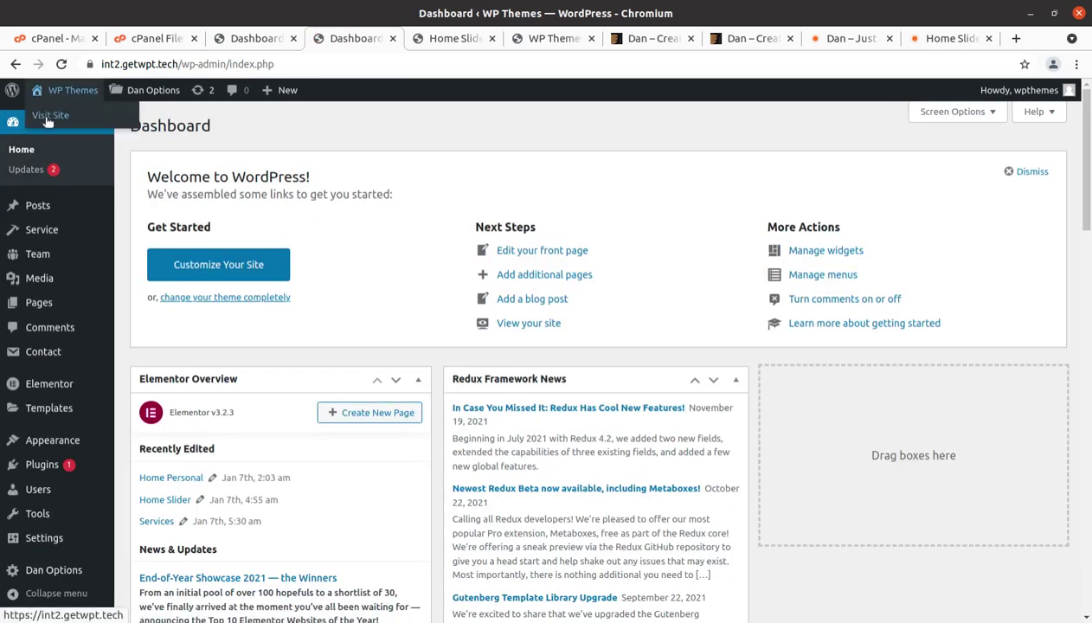
pyautogui.middleClick(48, 118)
pyautogui.click(390, 40)
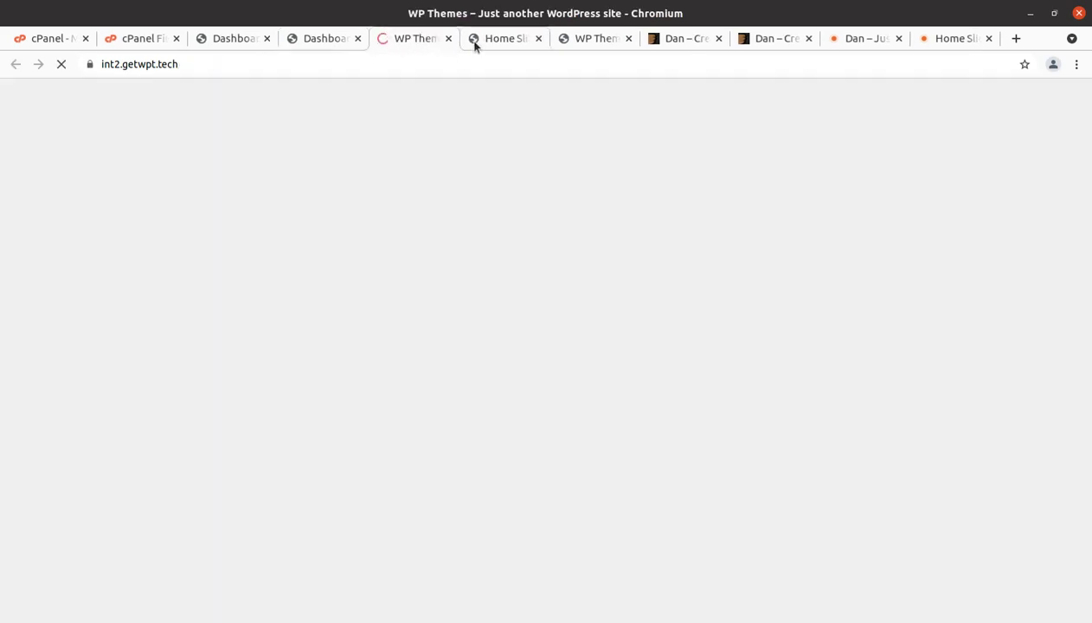
# Open the Home Slider page in Elementor and expand the first slide item of the Home Slider Header widget
pyautogui.click(492, 41)
pyautogui.scroll(15, 425, 183)
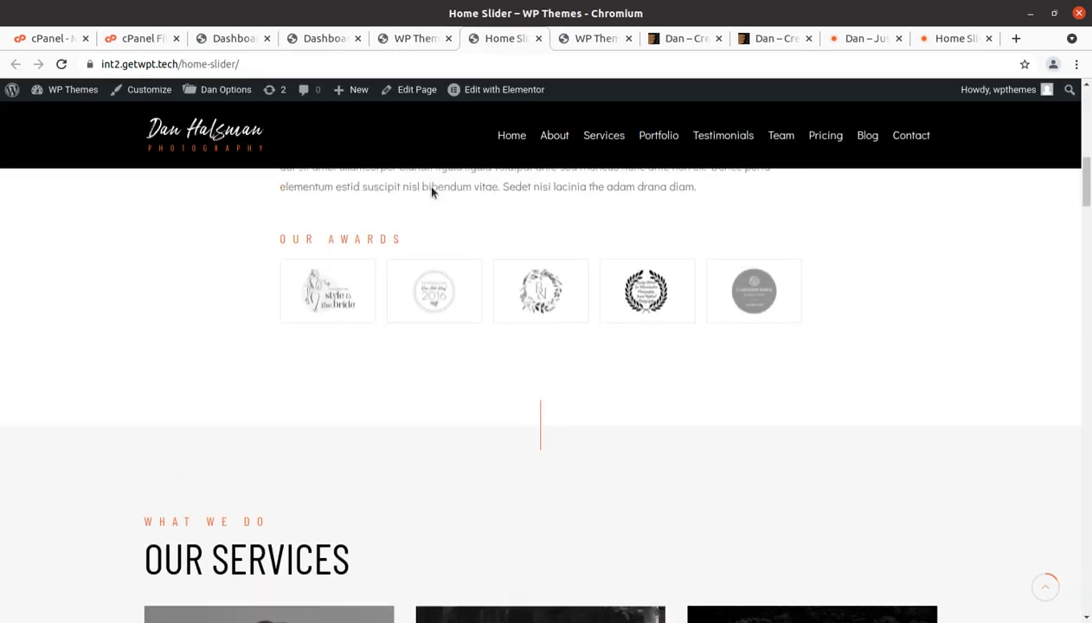
pyautogui.scroll(3, 434, 192)
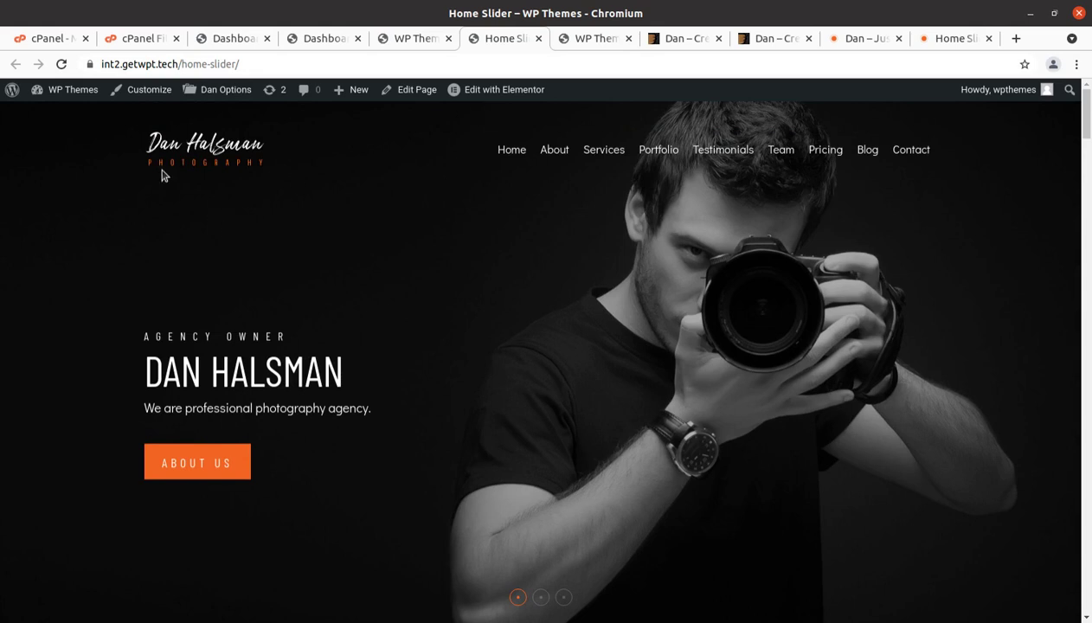
pyautogui.click(498, 93)
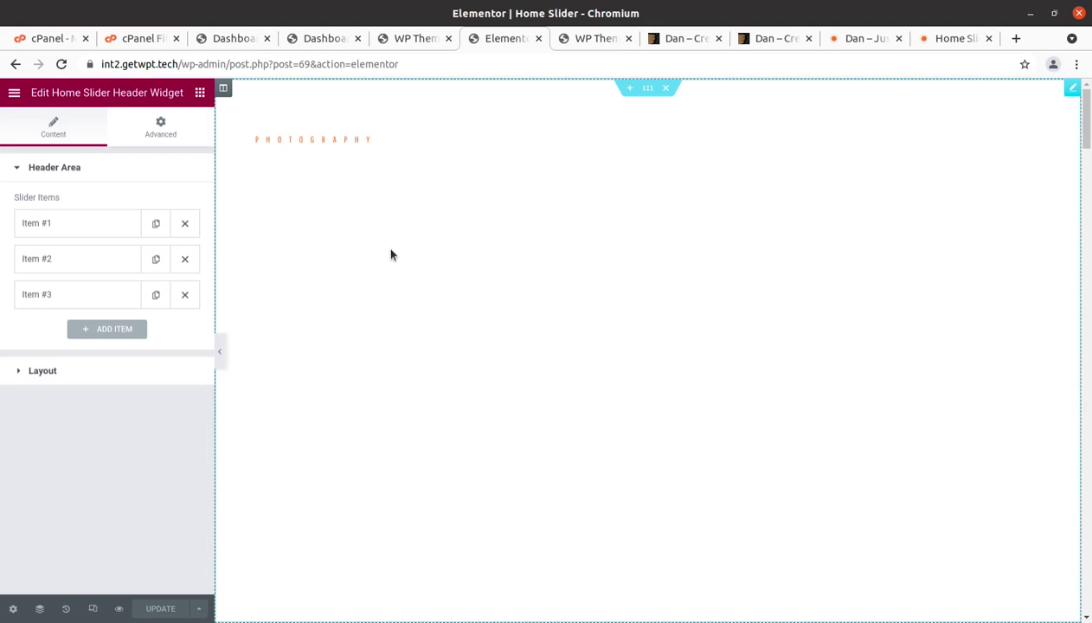
pyautogui.click(88, 227)
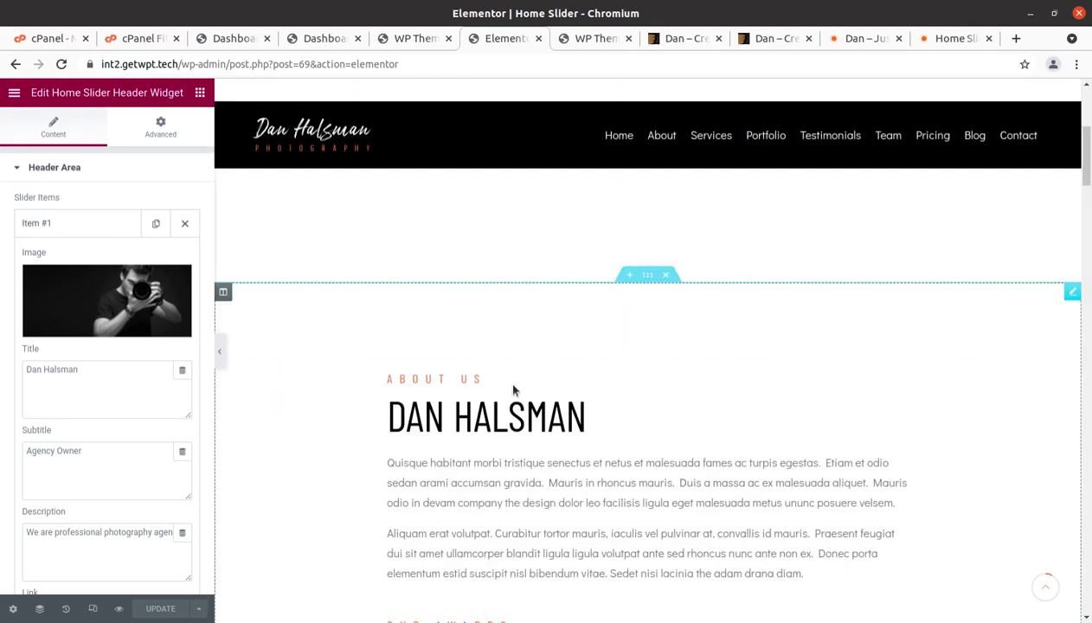
# Show the content settings of the Home About widget and of the Home Services widget
pyautogui.click(358, 447)
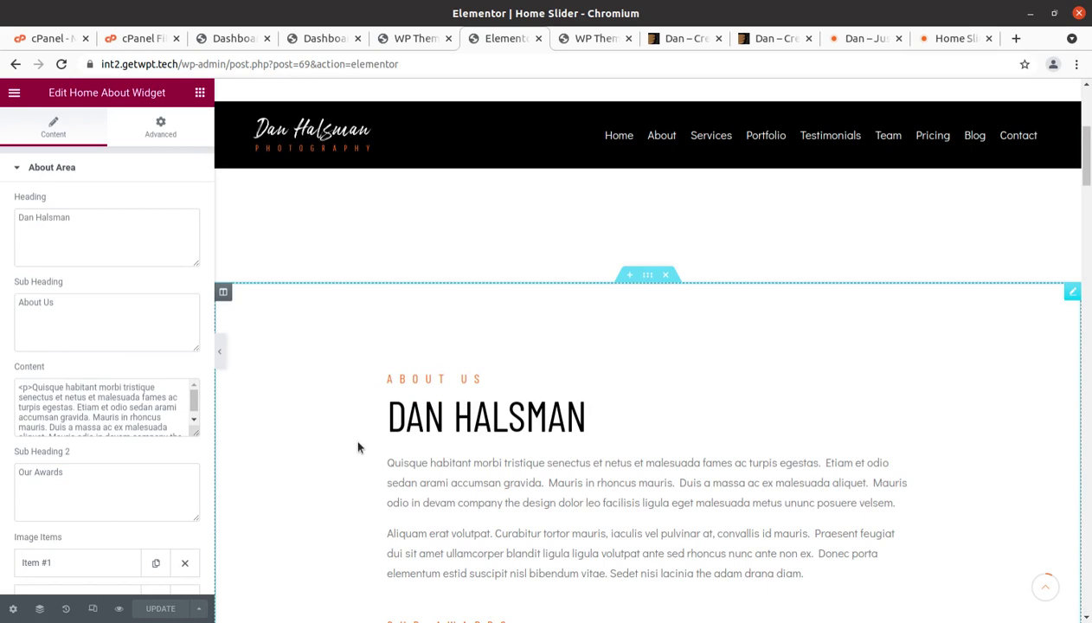
pyautogui.scroll(-5, 358, 446)
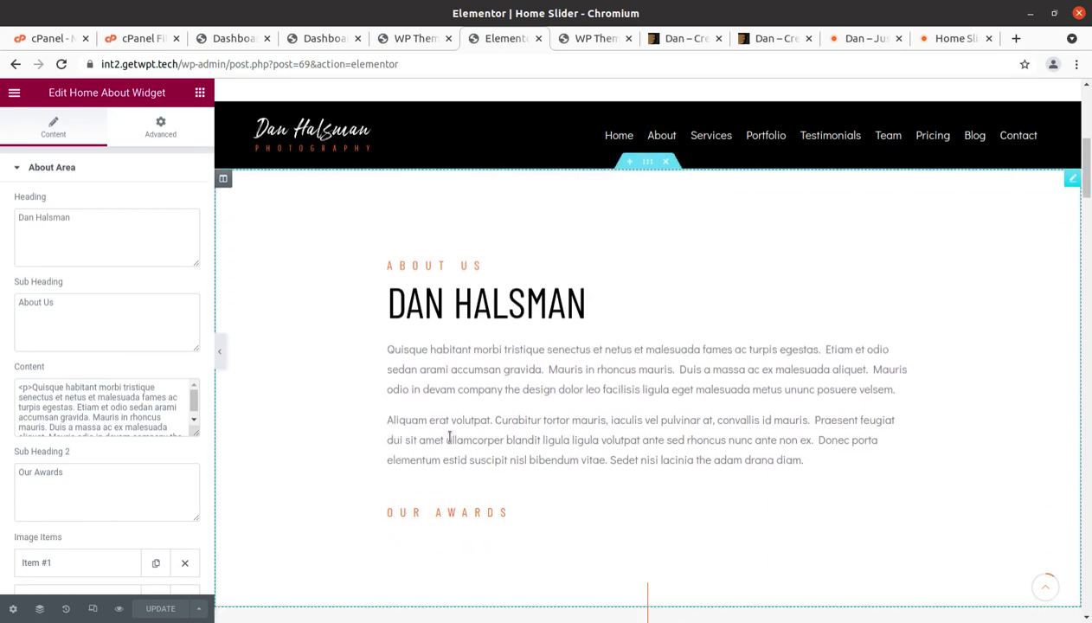
pyautogui.scroll(-2, 410, 421)
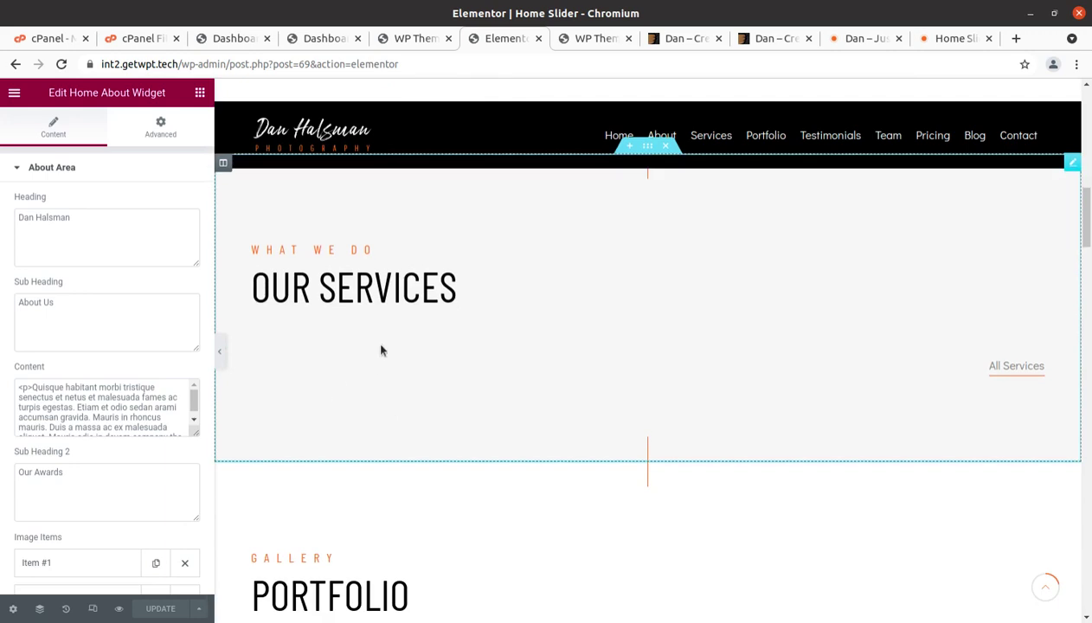
pyautogui.click(369, 296)
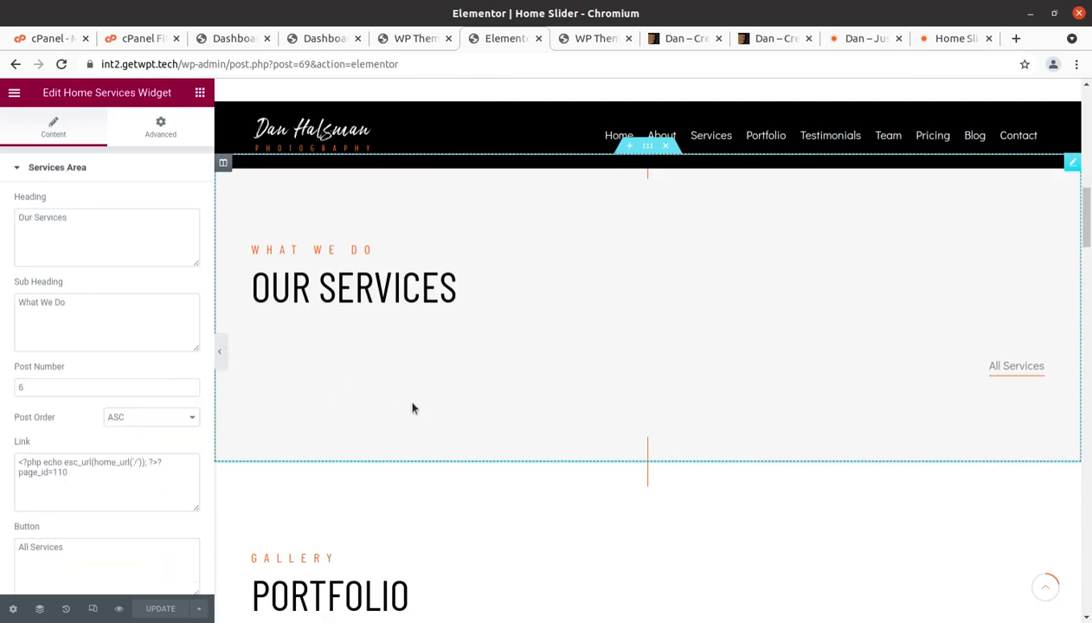
# Select the Home Gallery widget, expand its first image item and look over the portfolio images
pyautogui.scroll(-2, 379, 396)
pyautogui.click(374, 426)
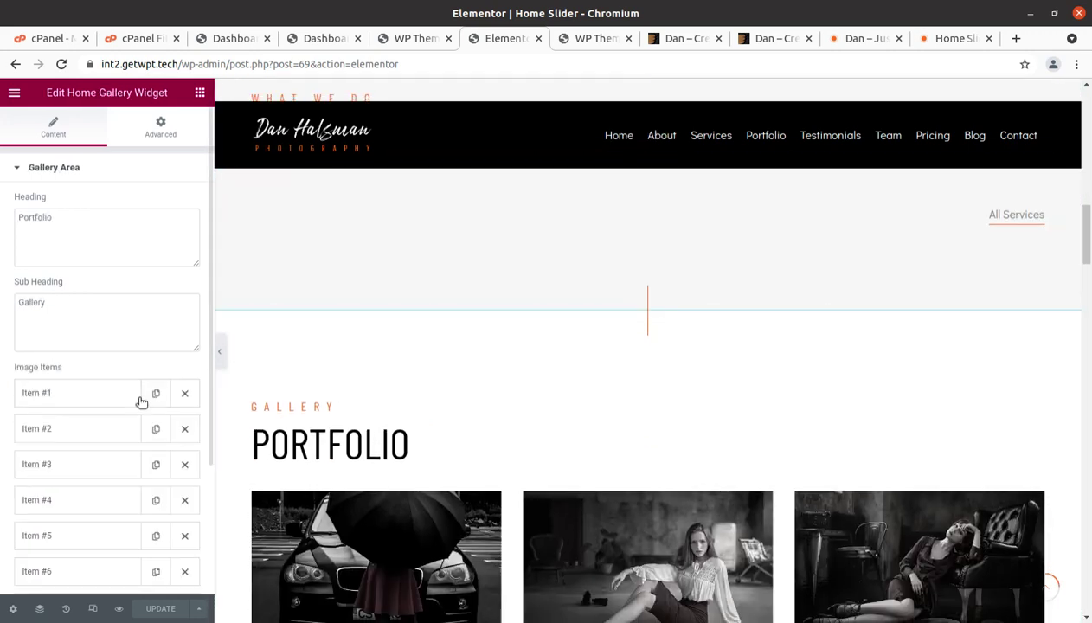
pyautogui.click(92, 400)
pyautogui.scroll(-2, 360, 431)
pyautogui.scroll(-1, 866, 440)
pyautogui.scroll(-3, 916, 440)
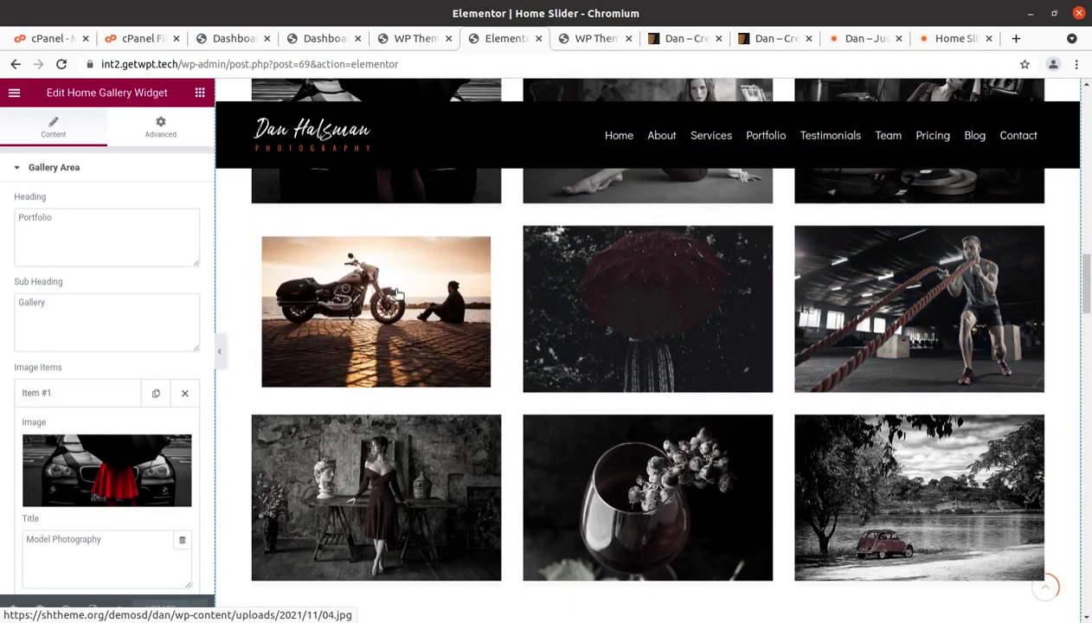
# Review the images in the Portfolio gallery and exit Elementor to the Home Slider page's WordPress edit screen
pyautogui.scroll(3, 397, 295)
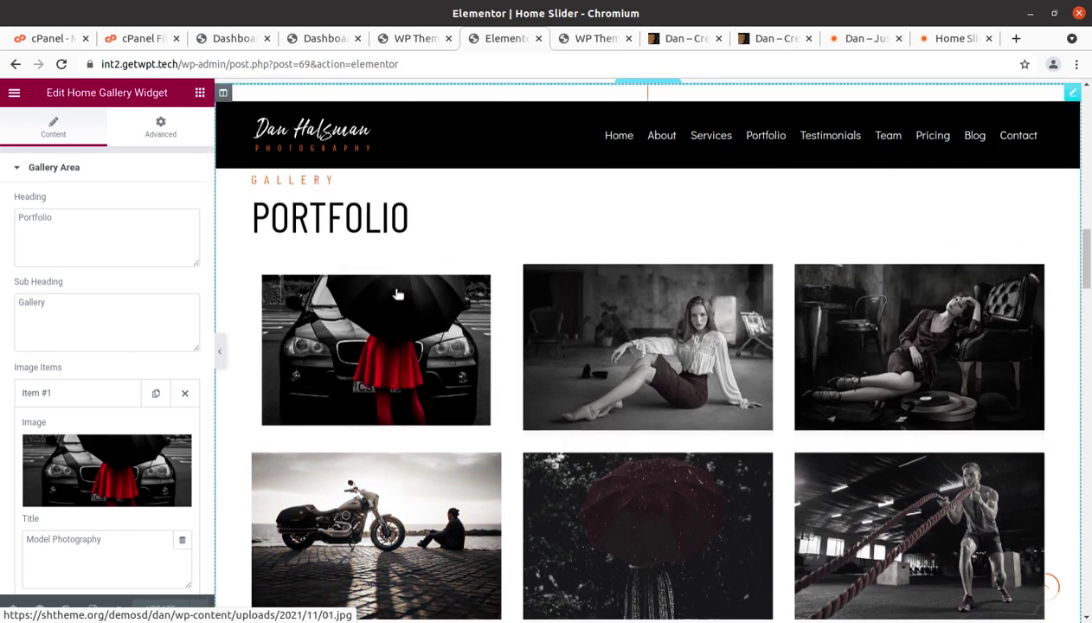
pyautogui.scroll(2, 398, 294)
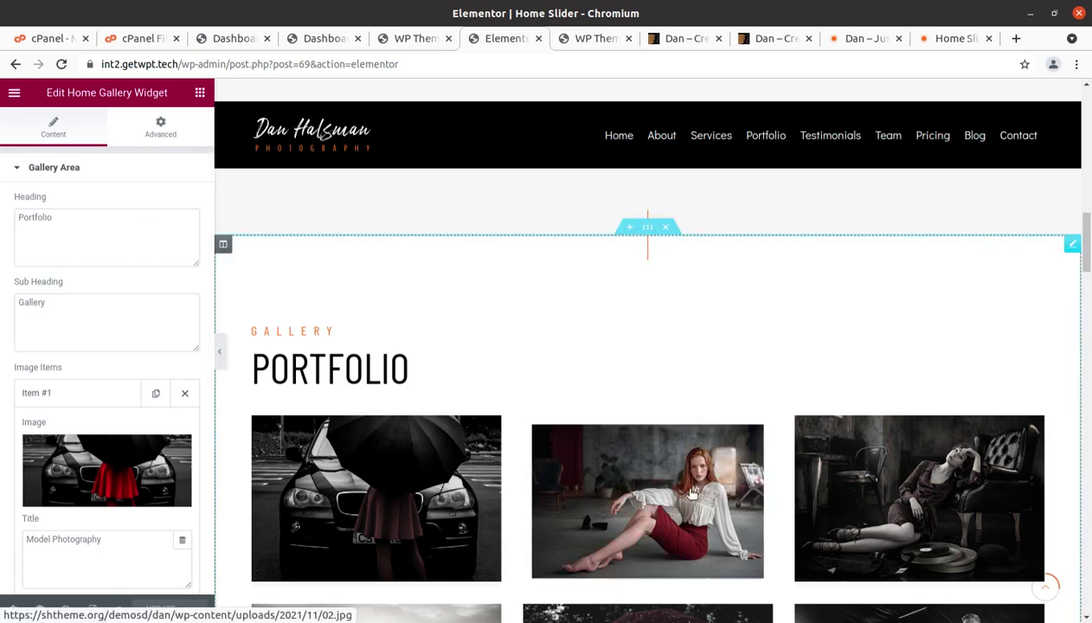
pyautogui.scroll(-2, 688, 490)
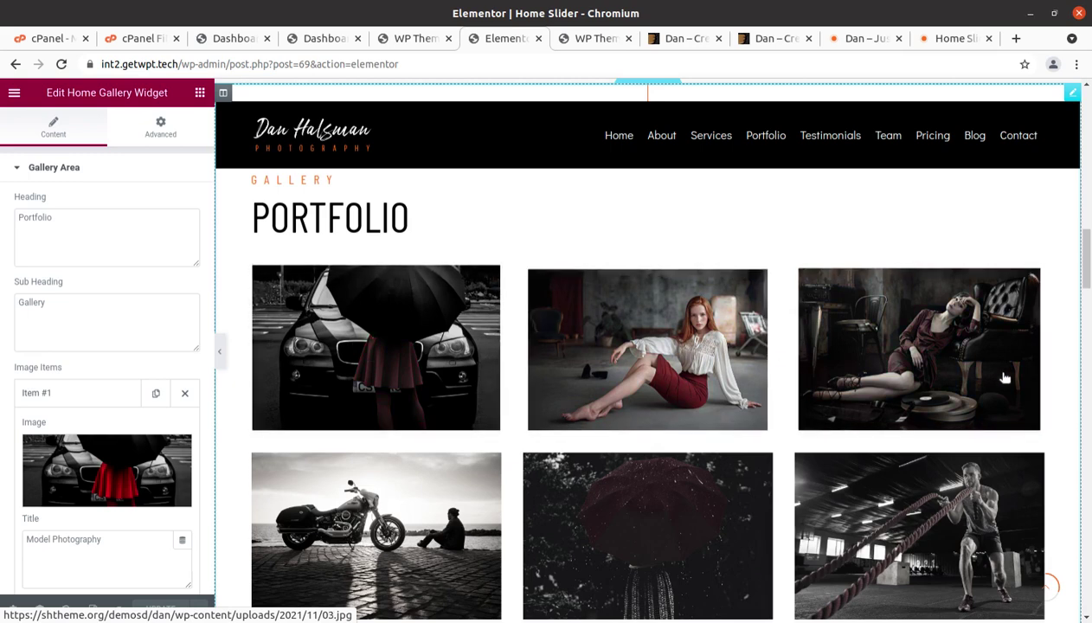
pyautogui.scroll(-3, 787, 492)
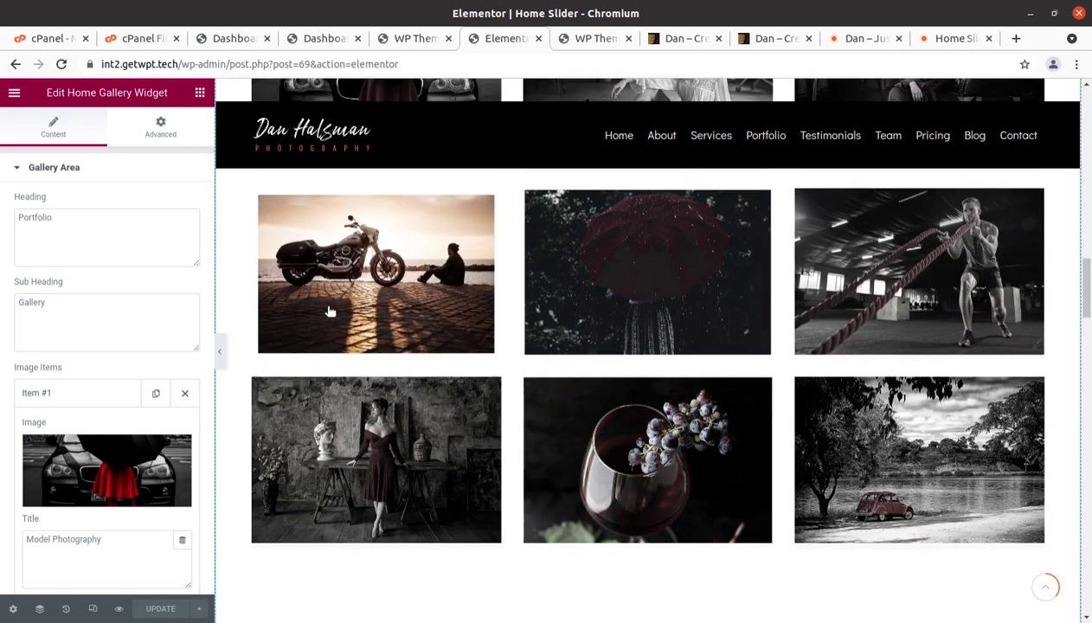
pyautogui.click(14, 92)
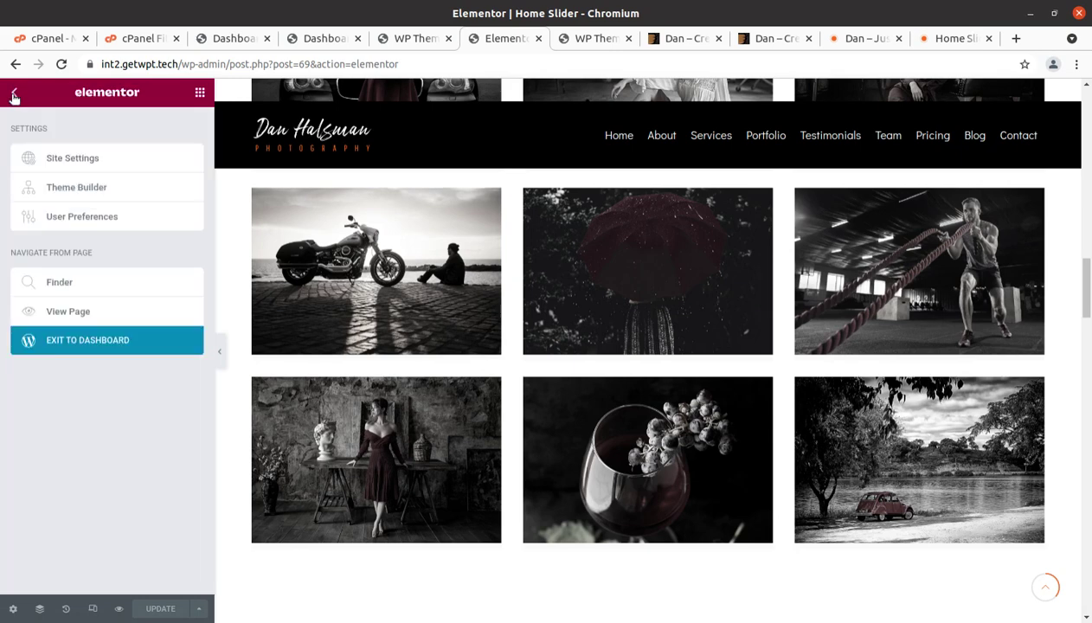
pyautogui.click(60, 344)
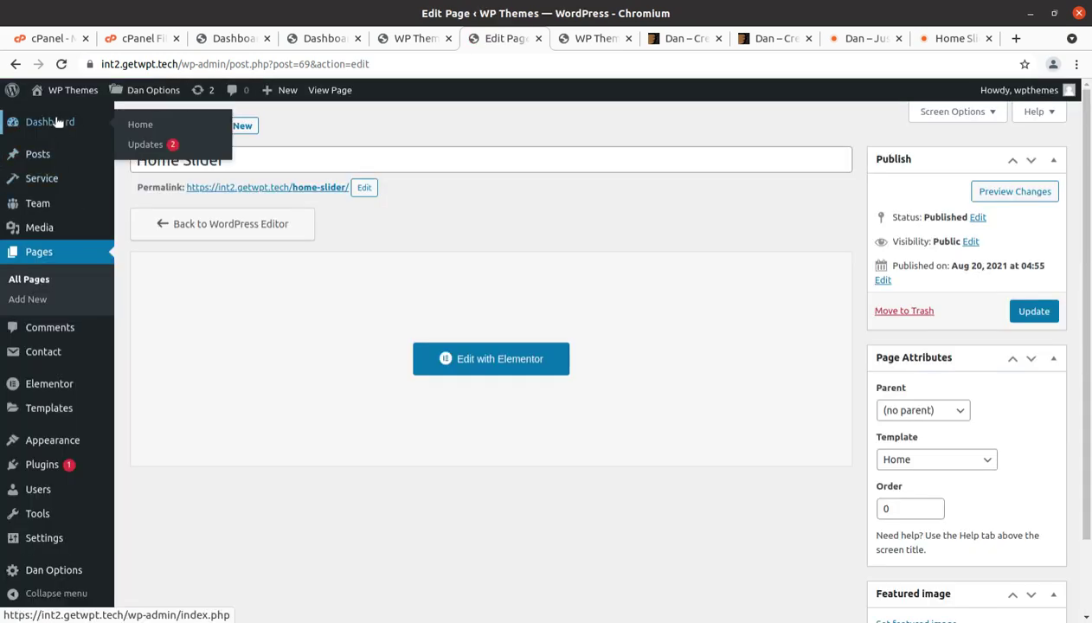
# Visit the live site's front page from the admin area and look through the hero banner and About Us section
pyautogui.moveTo(69, 92)
pyautogui.click(61, 120)
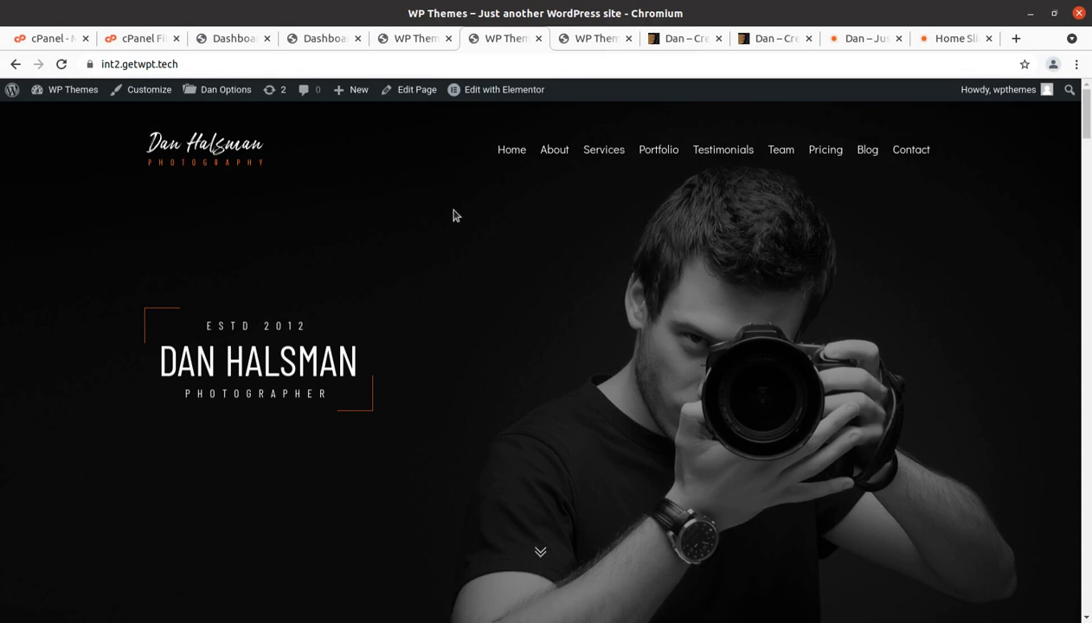
pyautogui.scroll(-2, 402, 271)
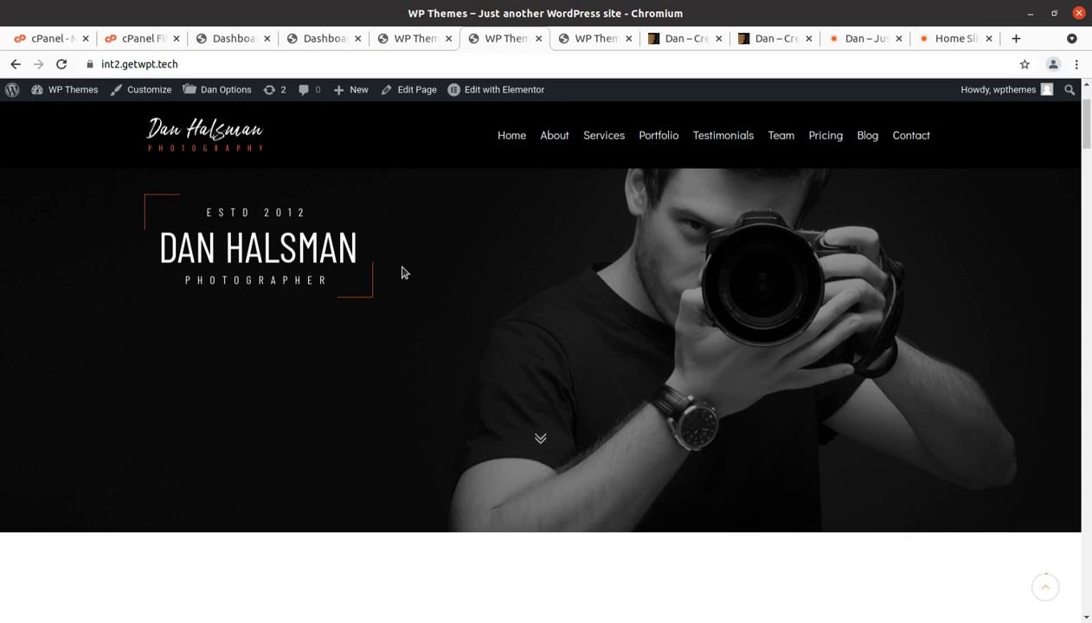
pyautogui.scroll(-4, 317, 319)
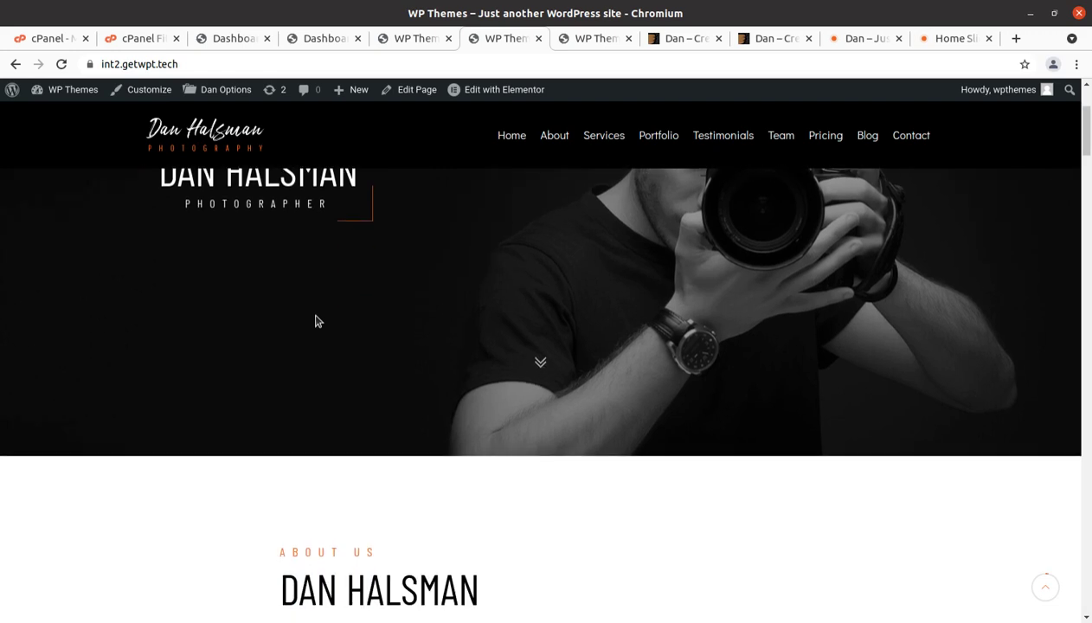
pyautogui.scroll(-5, 317, 321)
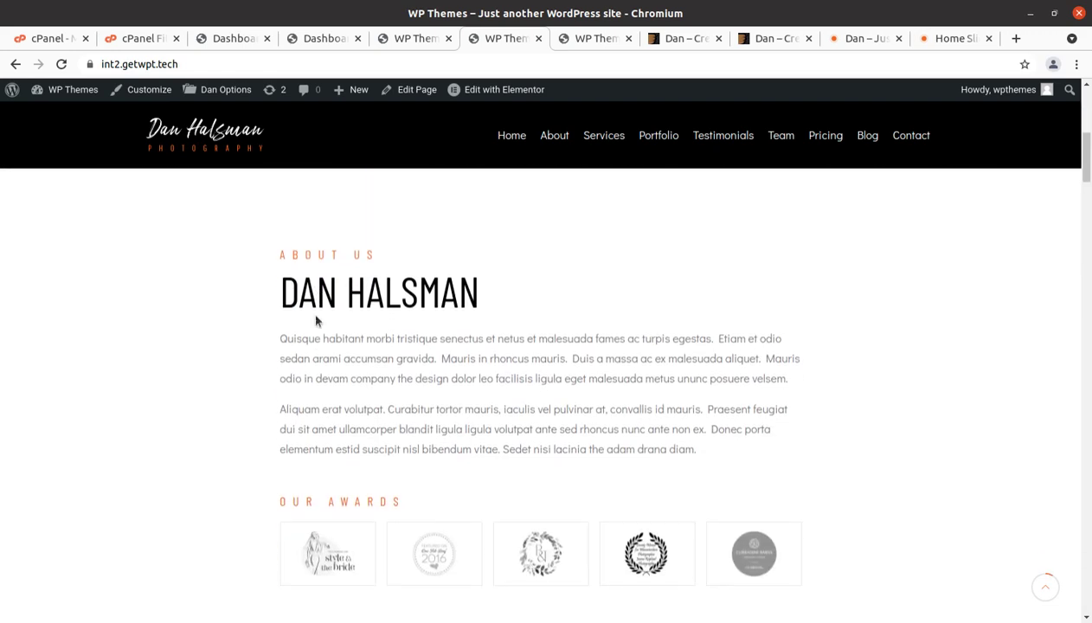